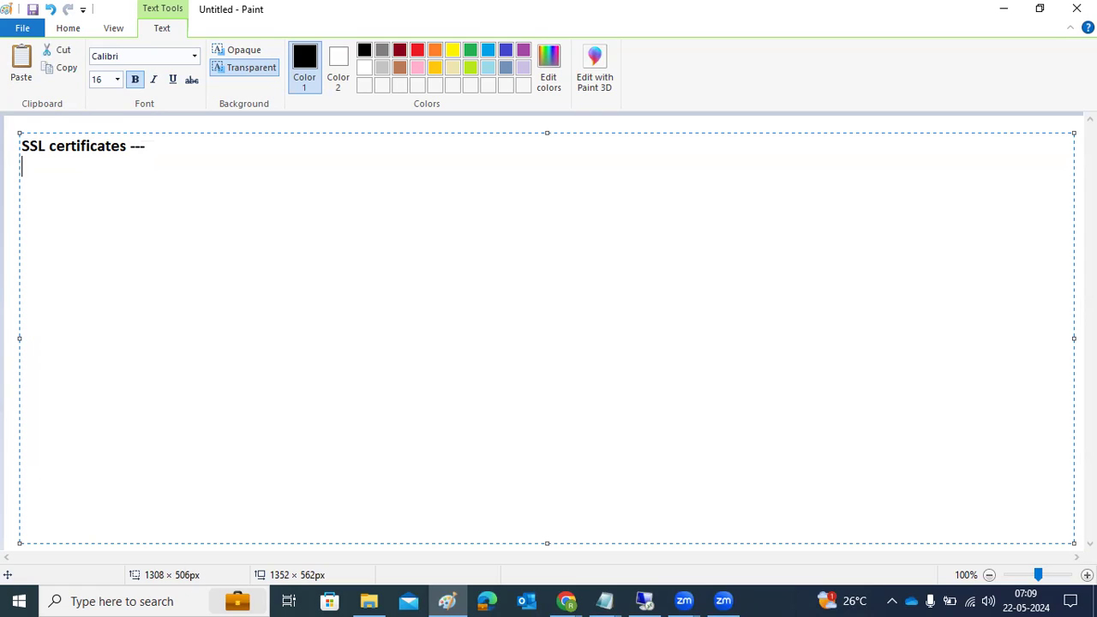
# Type 'HTTPS ,instead of HTTP' under the heading, fixing the typo, then insert '(SSL)' after HTTPS
pyautogui.write('HTTPS ,insted')
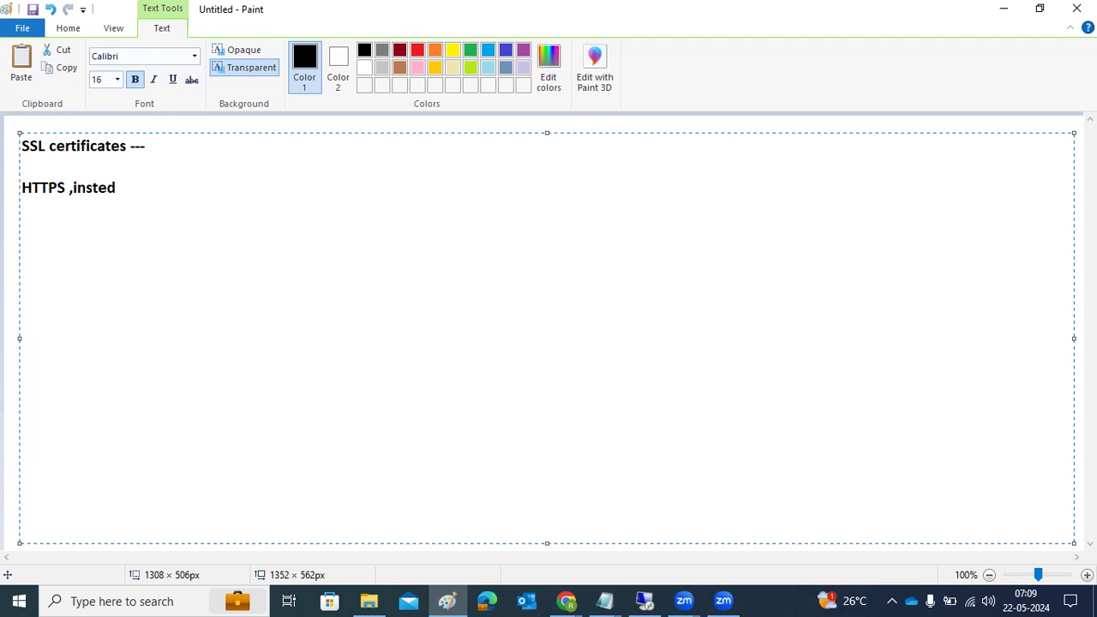
pyautogui.press('BackSpace')
pyautogui.write('ad of HTTP')
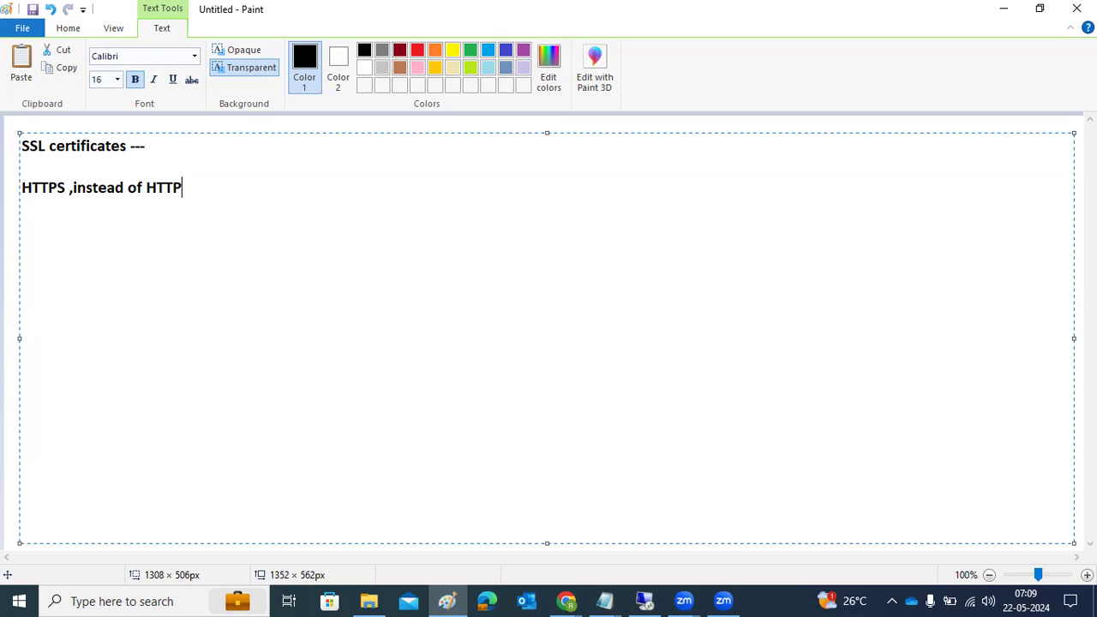
pyautogui.click(65, 187)
pyautogui.write('(SSL)')
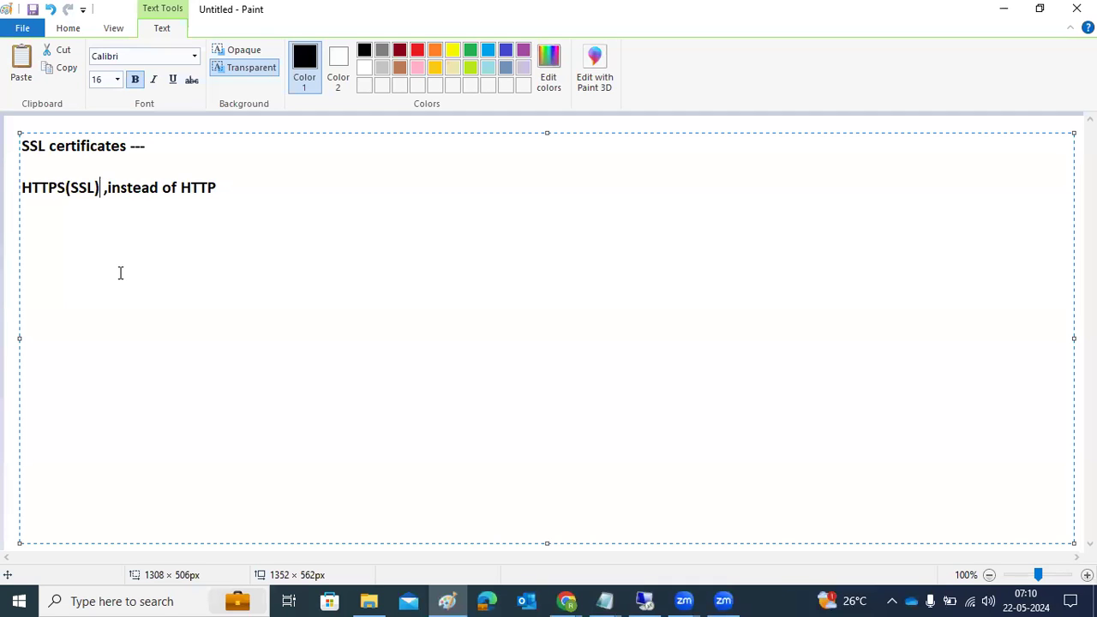
# Switch to Chrome and load google.com in a new incognito tab
pyautogui.click(567, 600)
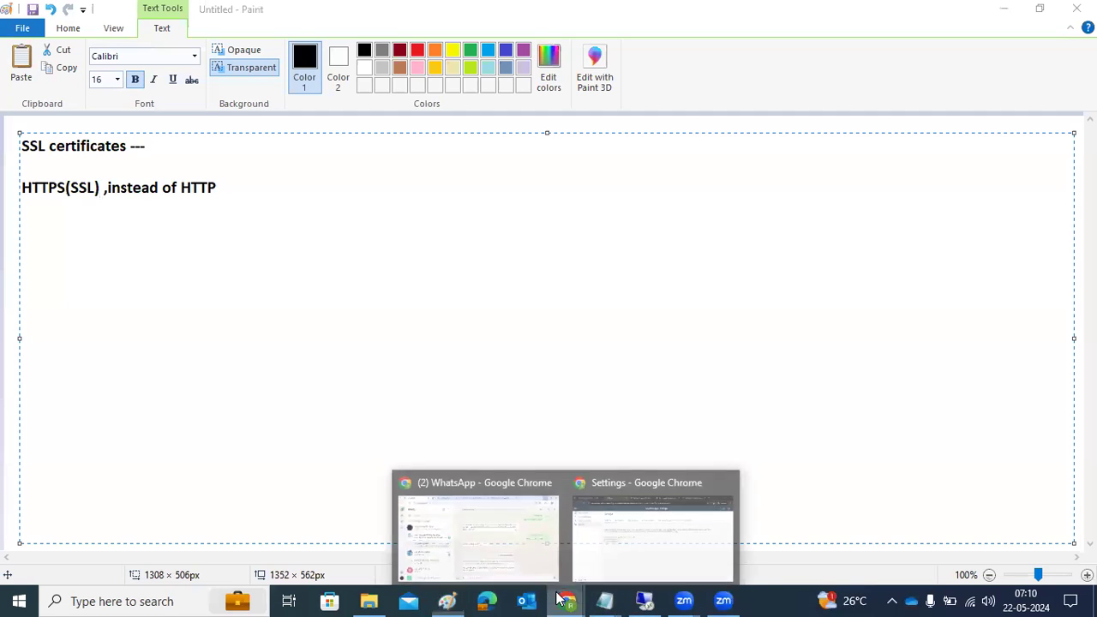
pyautogui.click(639, 549)
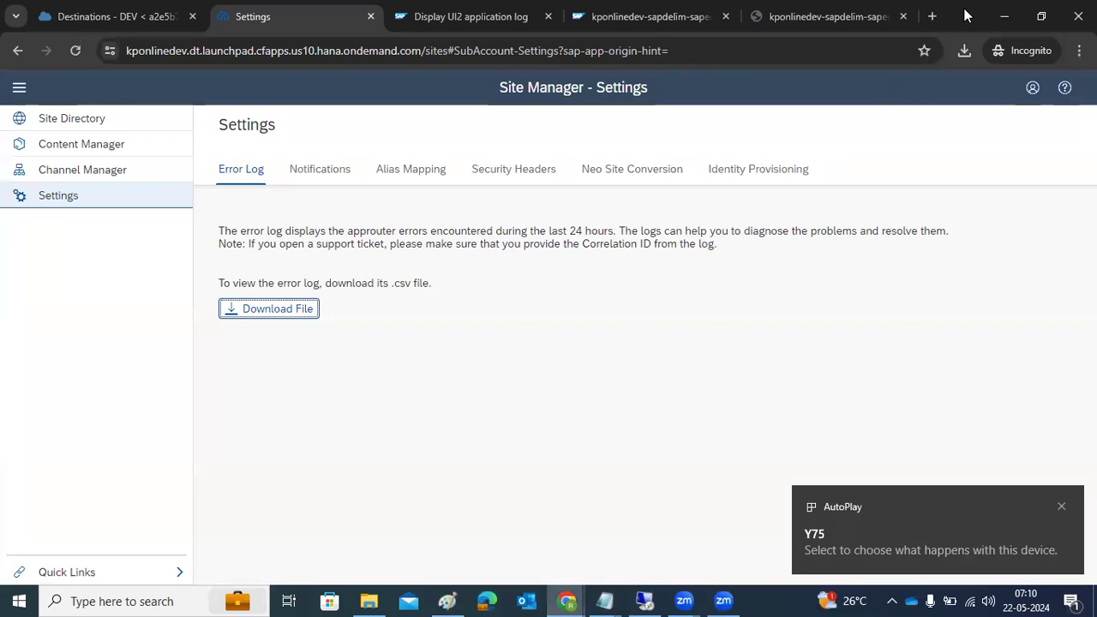
pyautogui.click(933, 15)
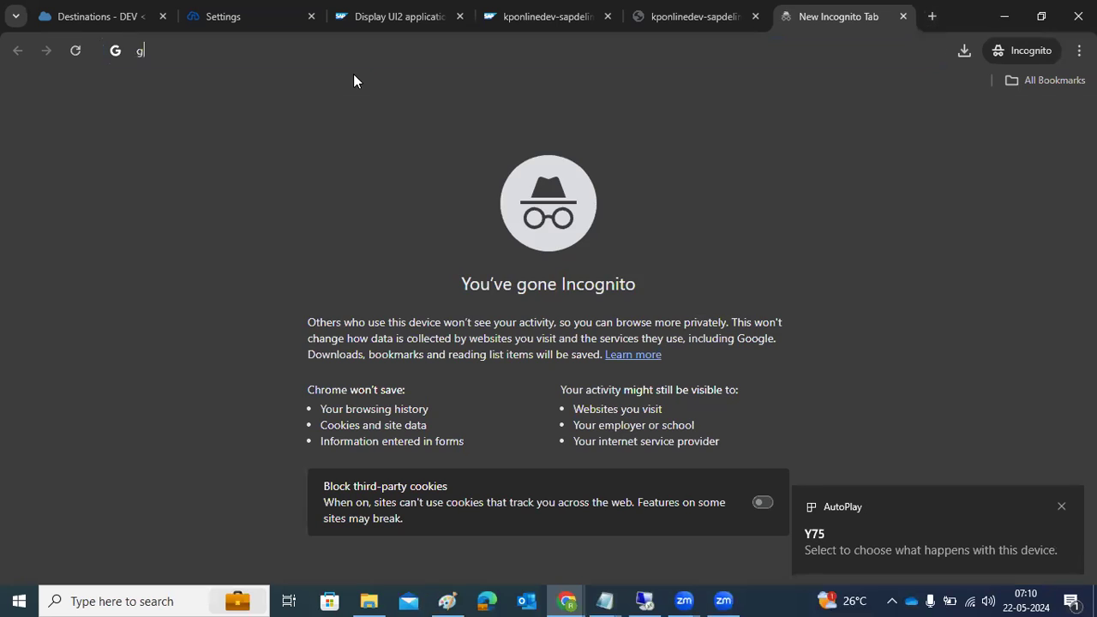
pyautogui.write('g')
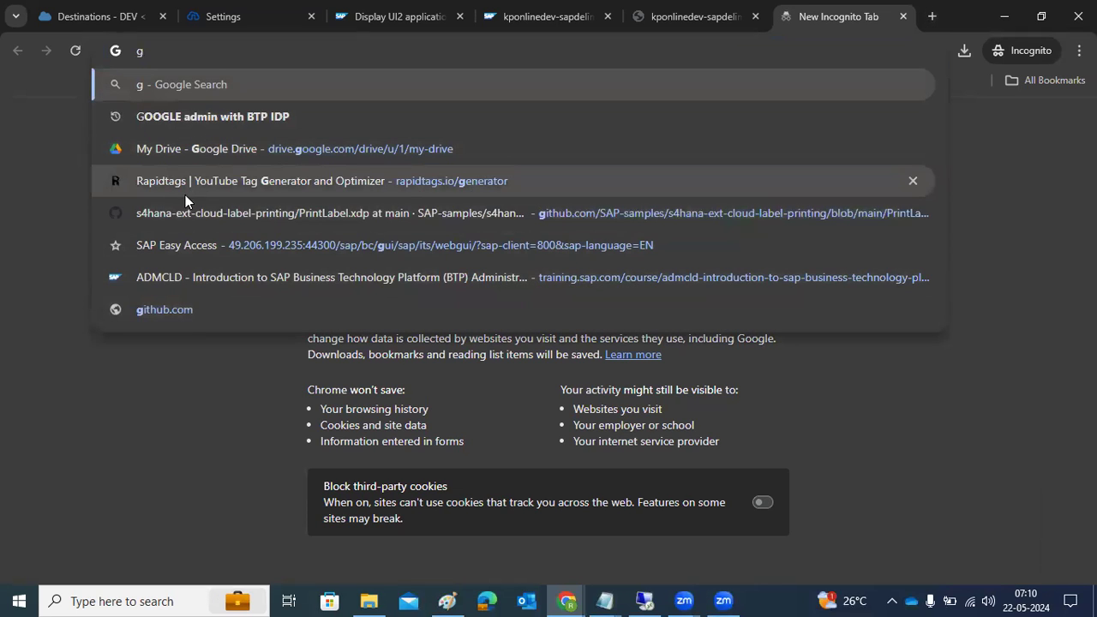
pyautogui.write('oogle.com')
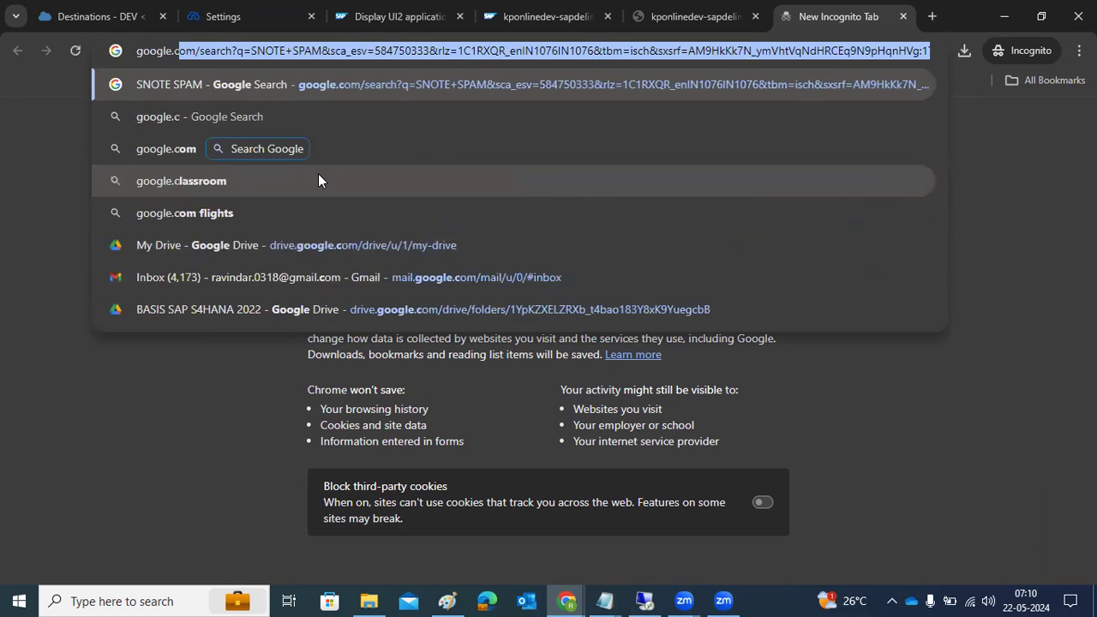
pyautogui.press('Return')
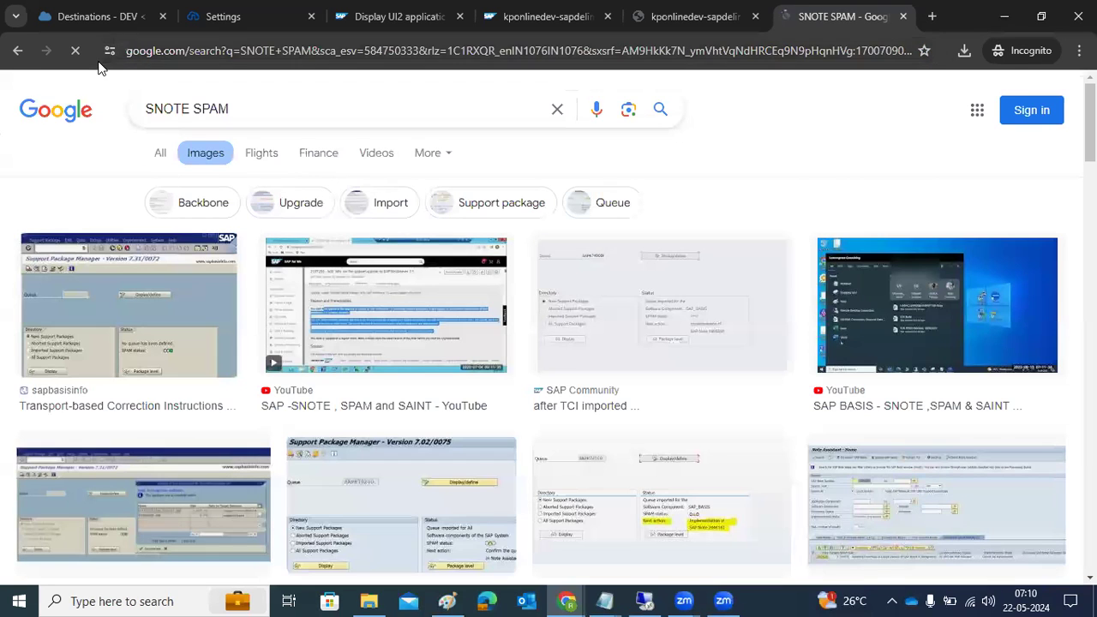
# Inspect Google's valid certificate, issued by Google Trust Services WR2, then close the tab
pyautogui.click(109, 52)
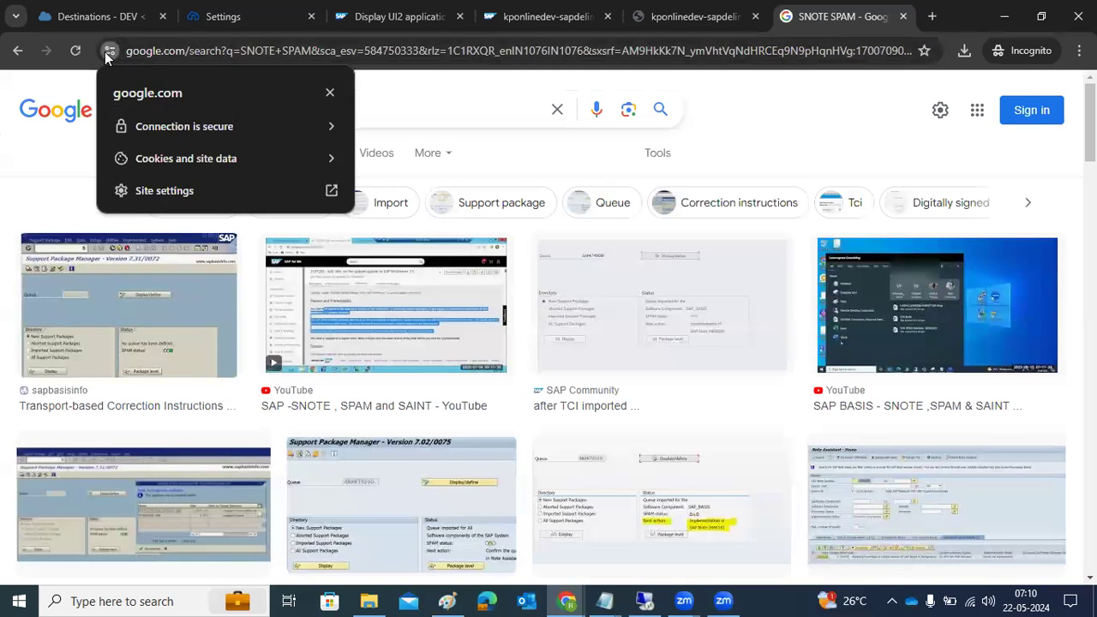
pyautogui.click(156, 128)
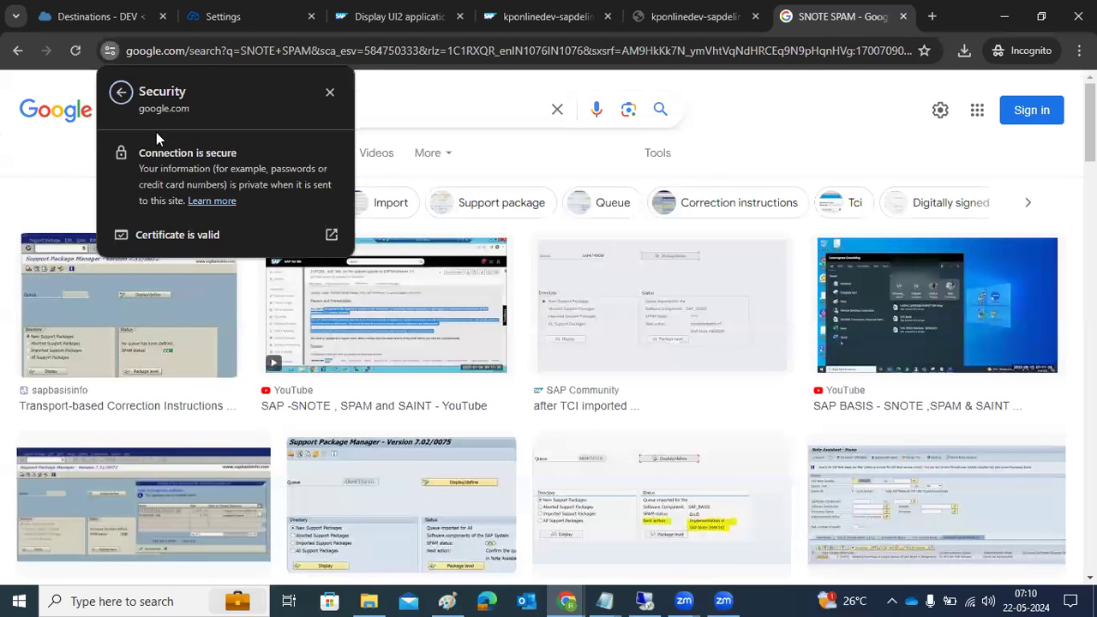
pyautogui.click(191, 236)
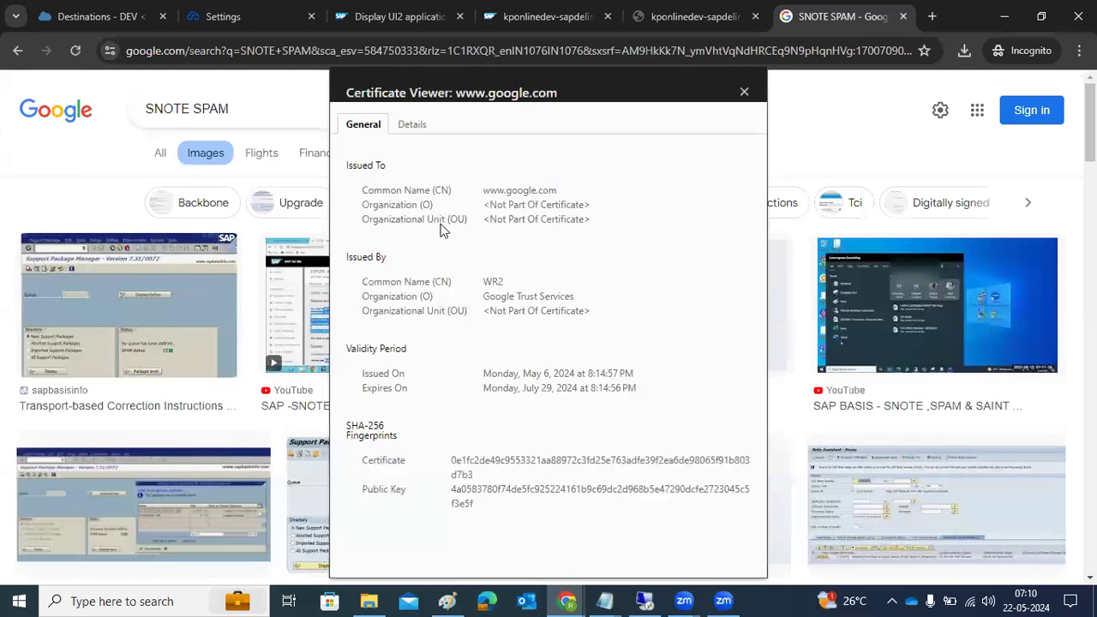
pyautogui.moveTo(497, 206); pyautogui.dragTo(538, 199)
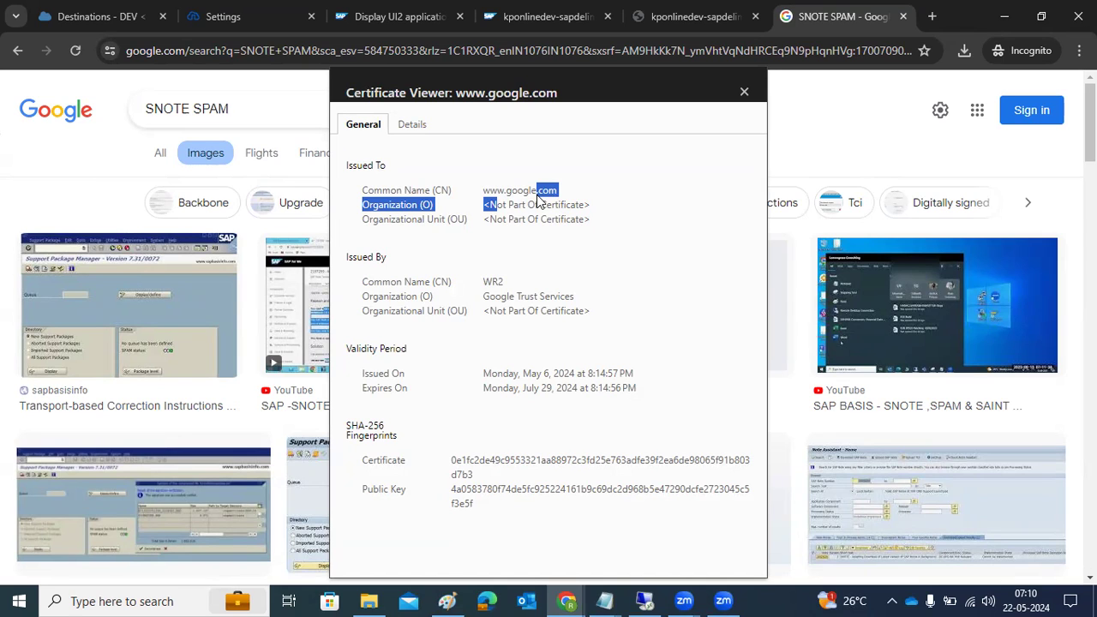
pyautogui.hotkey('ctrl', 'l')
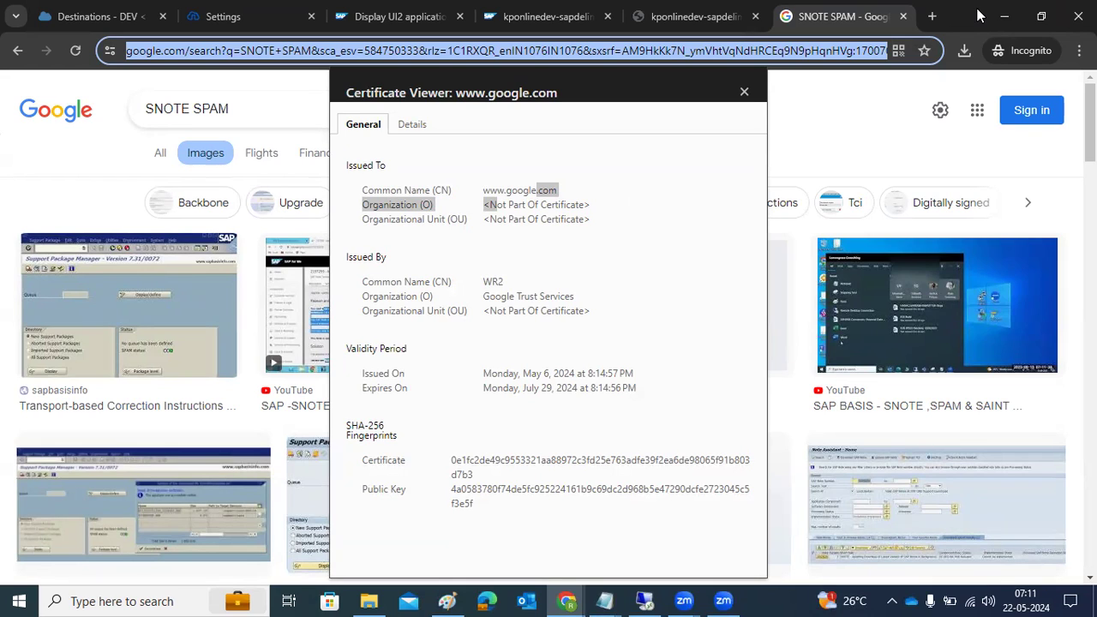
pyautogui.click(902, 17)
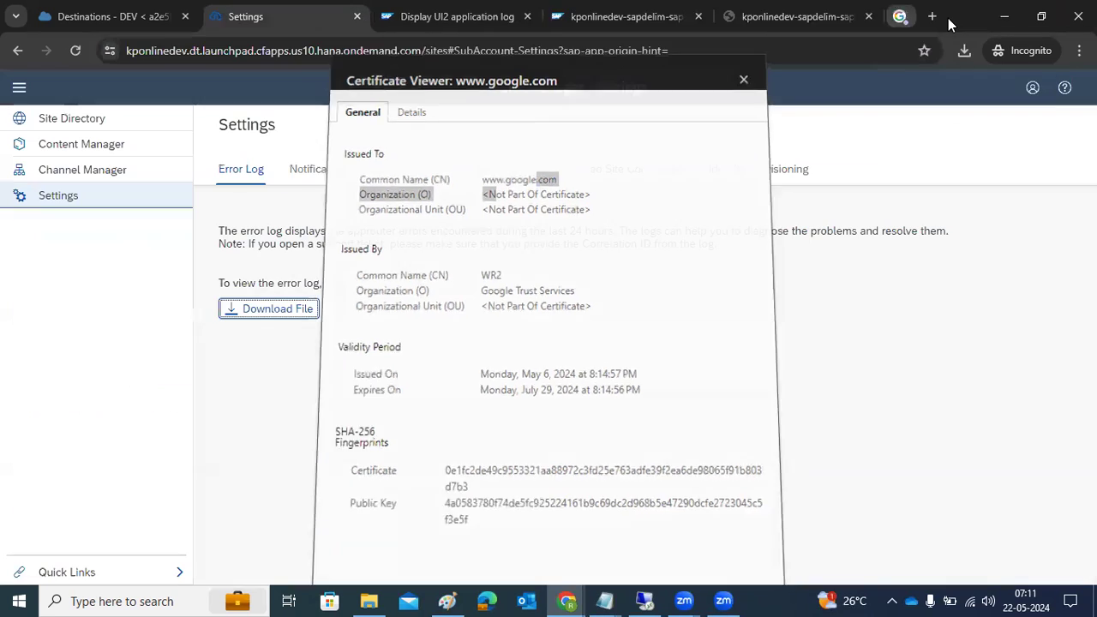
# Dismiss the SAP Logon error and log on to SAP ECC NON-IDES with the user ID and password
pyautogui.click(644, 600)
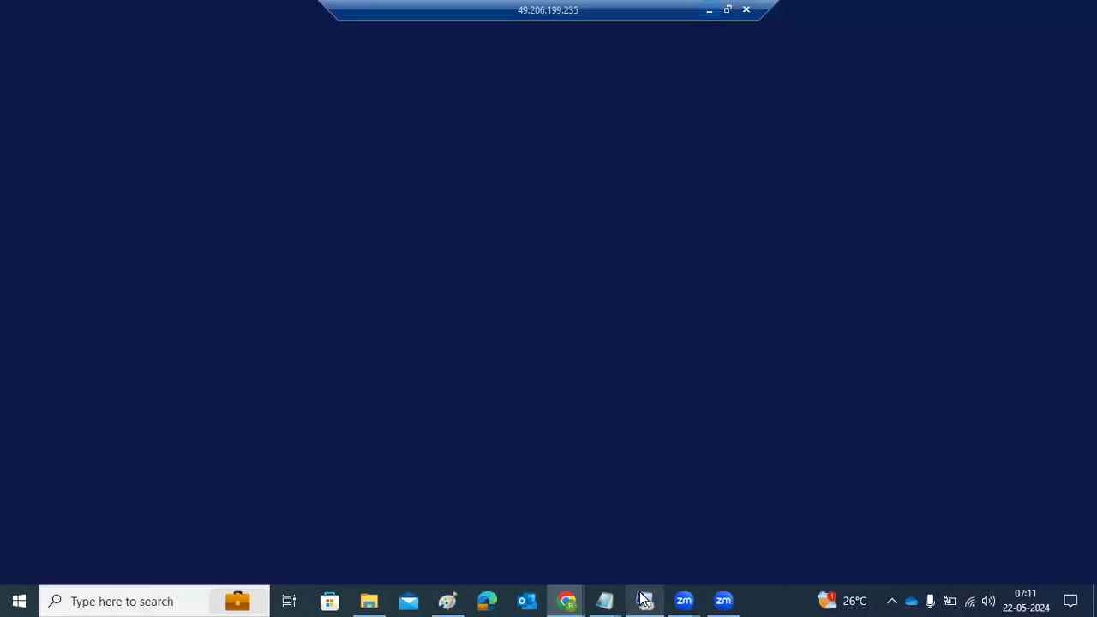
pyautogui.click(699, 469)
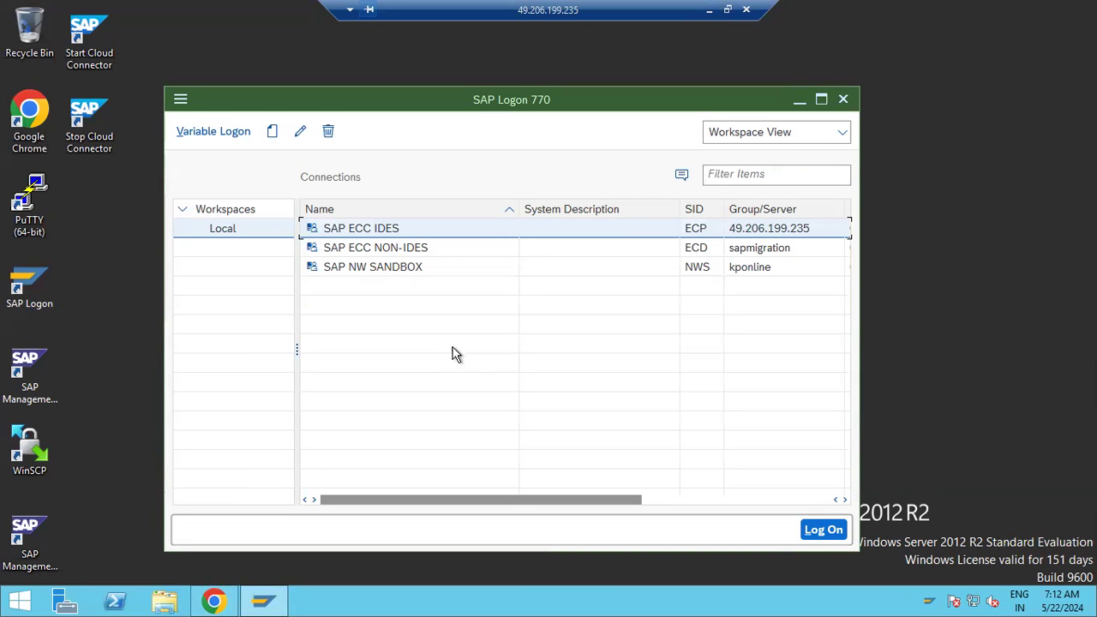
pyautogui.click(390, 248)
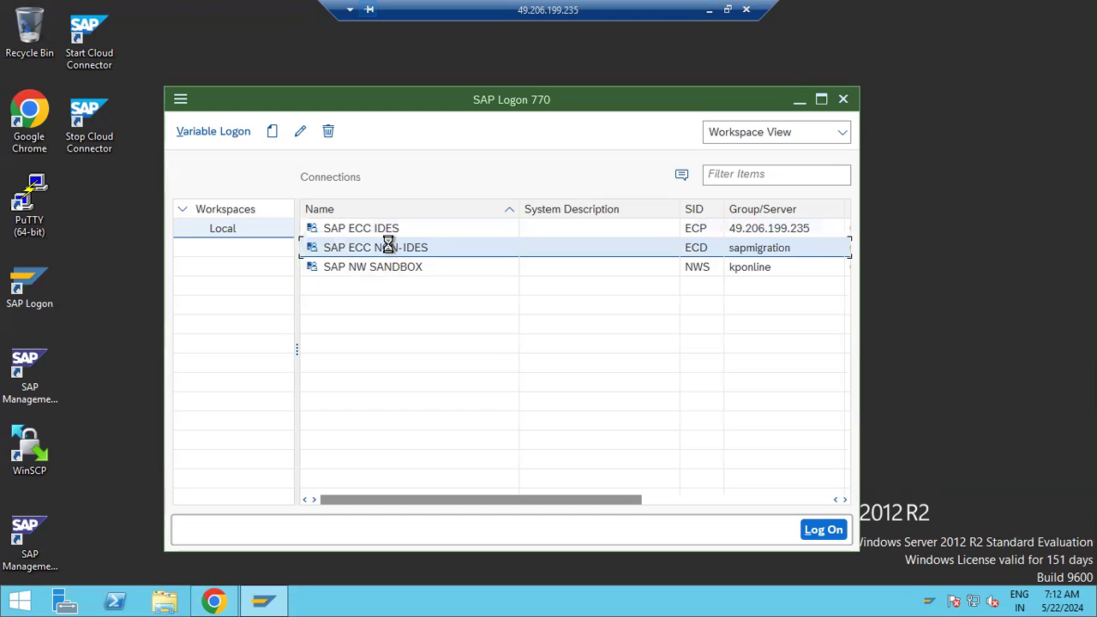
pyautogui.doubleClick(390, 248)
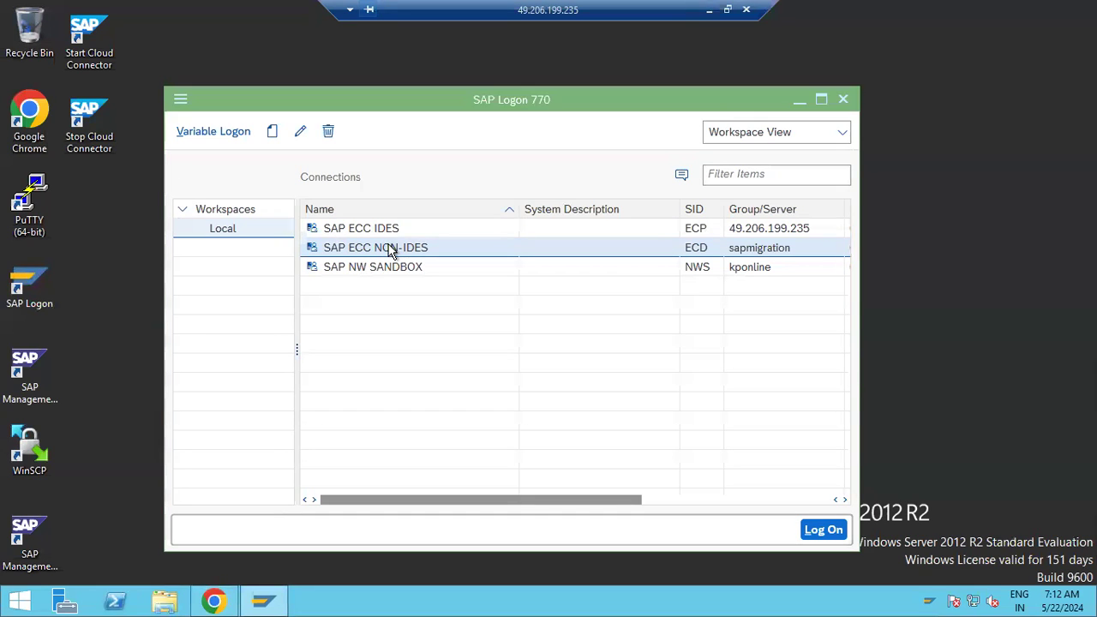
pyautogui.write('basis')
pyautogui.press('Tab')
pyautogui.write('****')
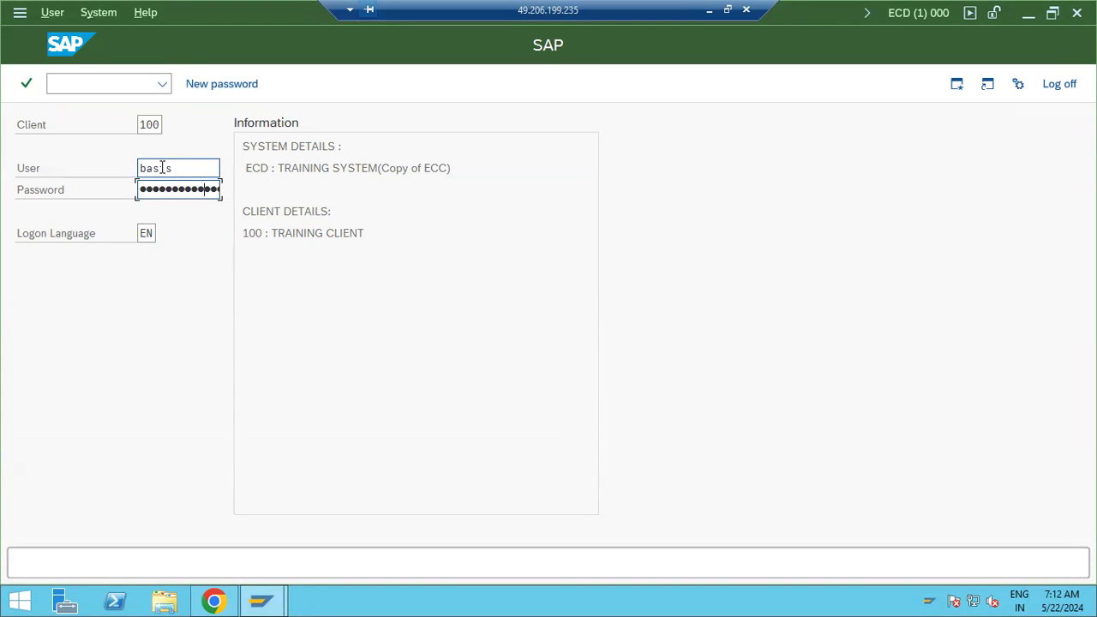
pyautogui.press('Return')
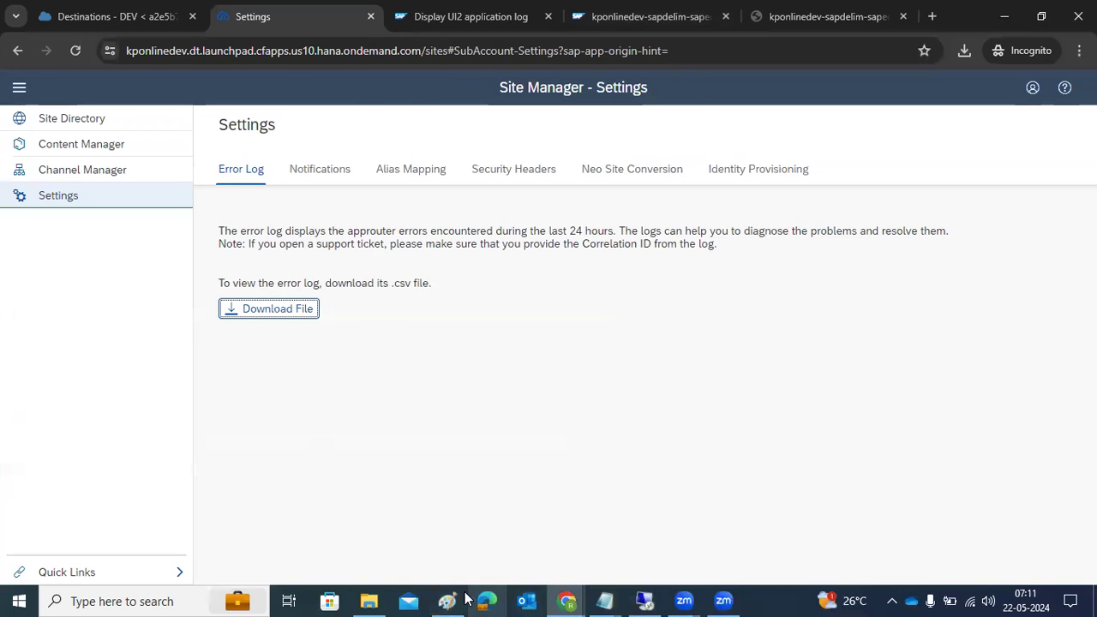
pyautogui.click(463, 599)
# Add a new line 'STRUSTSSO2 -' below the HTTPS note
pyautogui.press('Return')
pyautogui.press('Return')
pyautogui.write('STRUST')
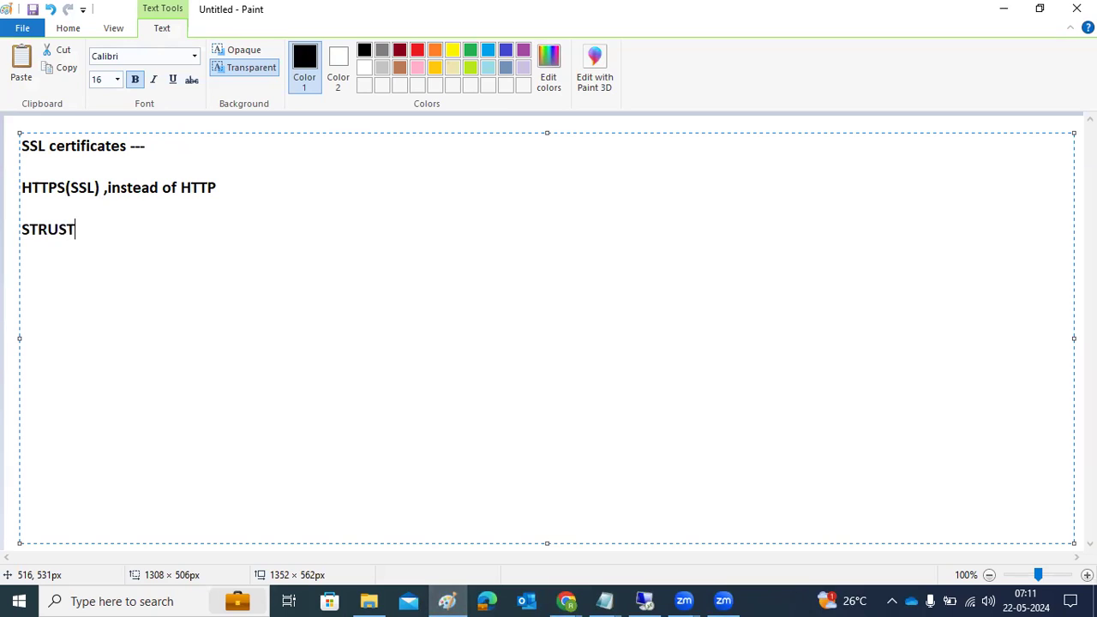
pyautogui.write('SSO2 -')
# Run transaction webgui and allow the WebGUI logon page to open in the browser
pyautogui.click(644, 601)
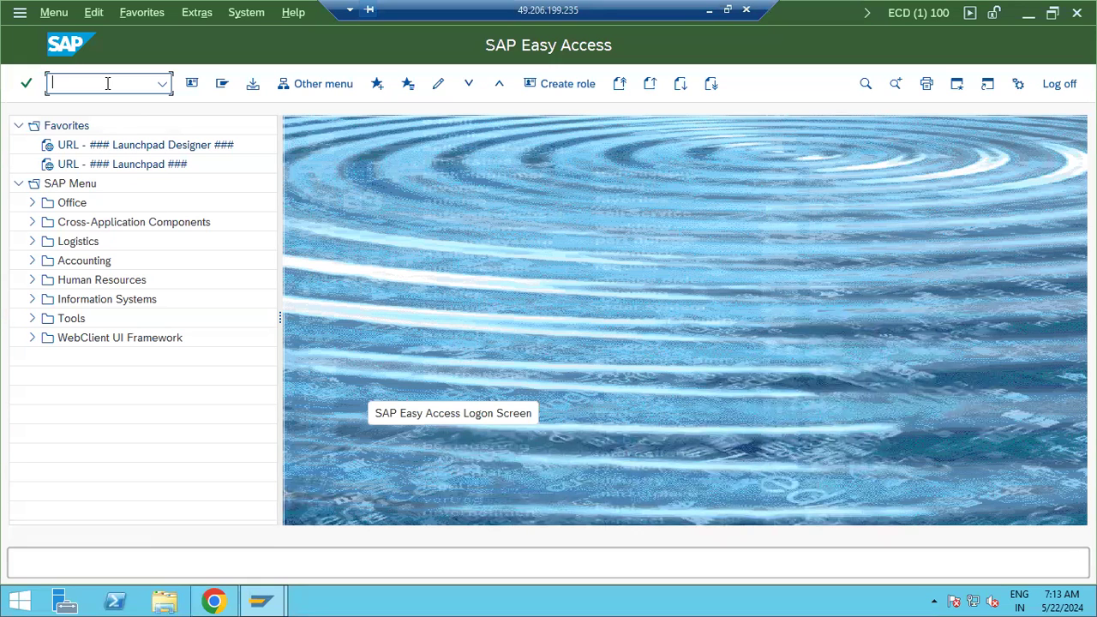
pyautogui.write('webgui')
pyautogui.press('Return')
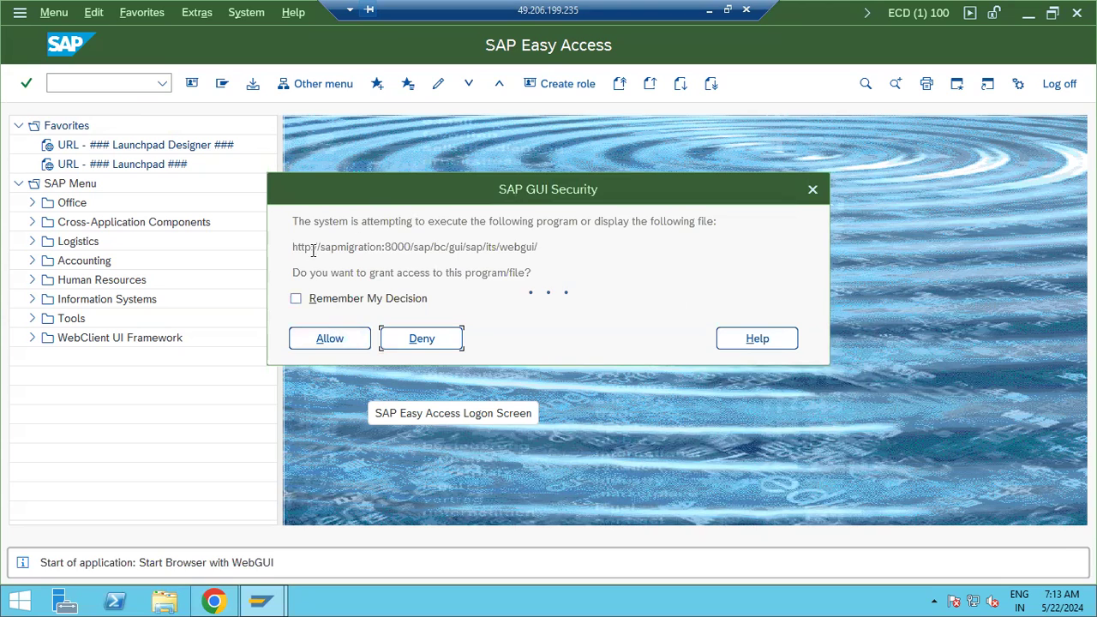
pyautogui.moveTo(291, 246); pyautogui.dragTo(355, 247)
pyautogui.click(353, 339)
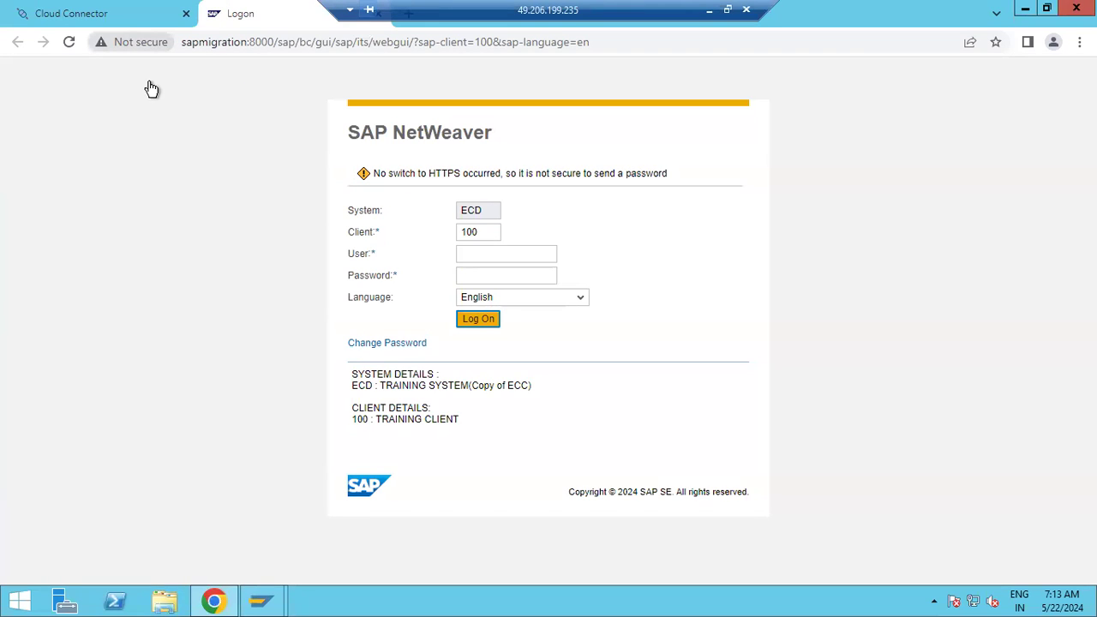
# Change the logon address to https with port 44300 instead of 8000 and load it
pyautogui.click(137, 41)
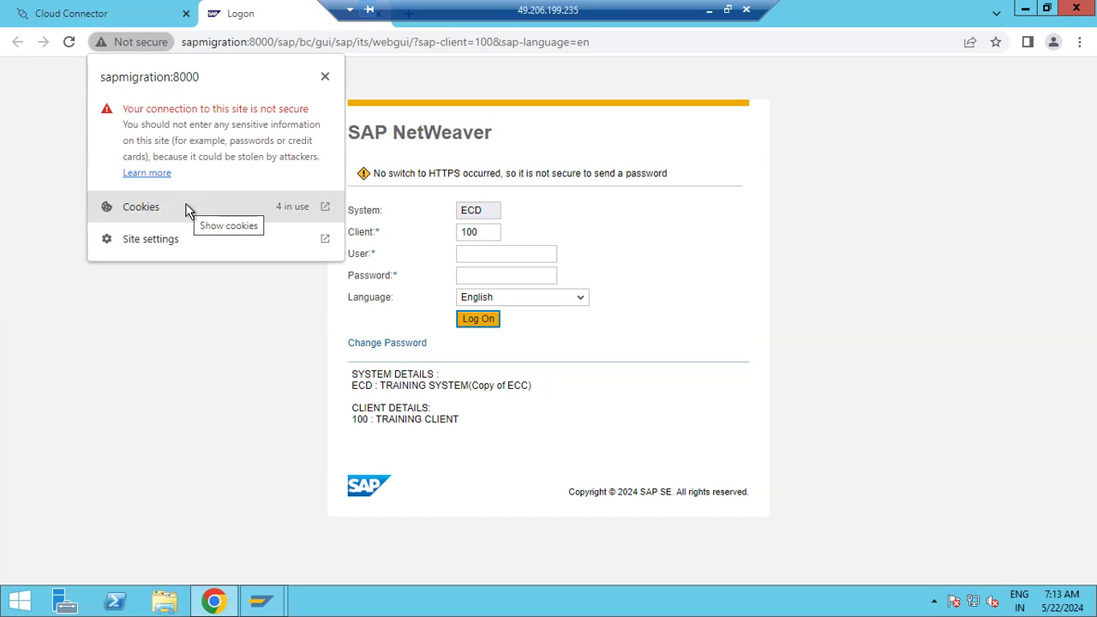
pyautogui.press('Escape')
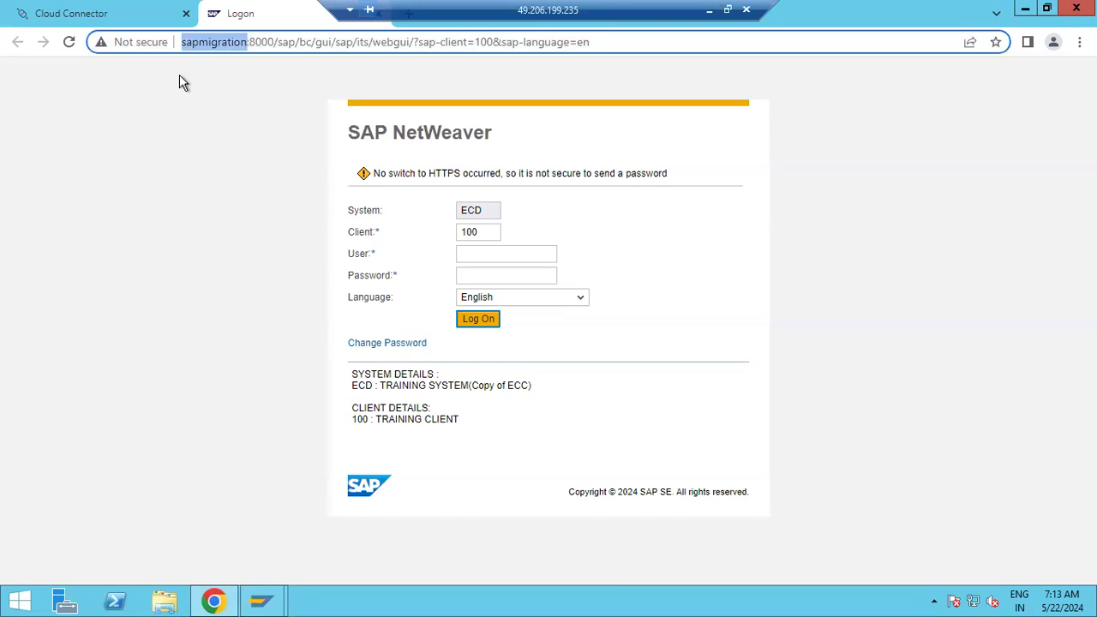
pyautogui.press('Right')
pyautogui.press('Right')
pyautogui.press('Right')
pyautogui.press('Right')
pyautogui.press('Right')
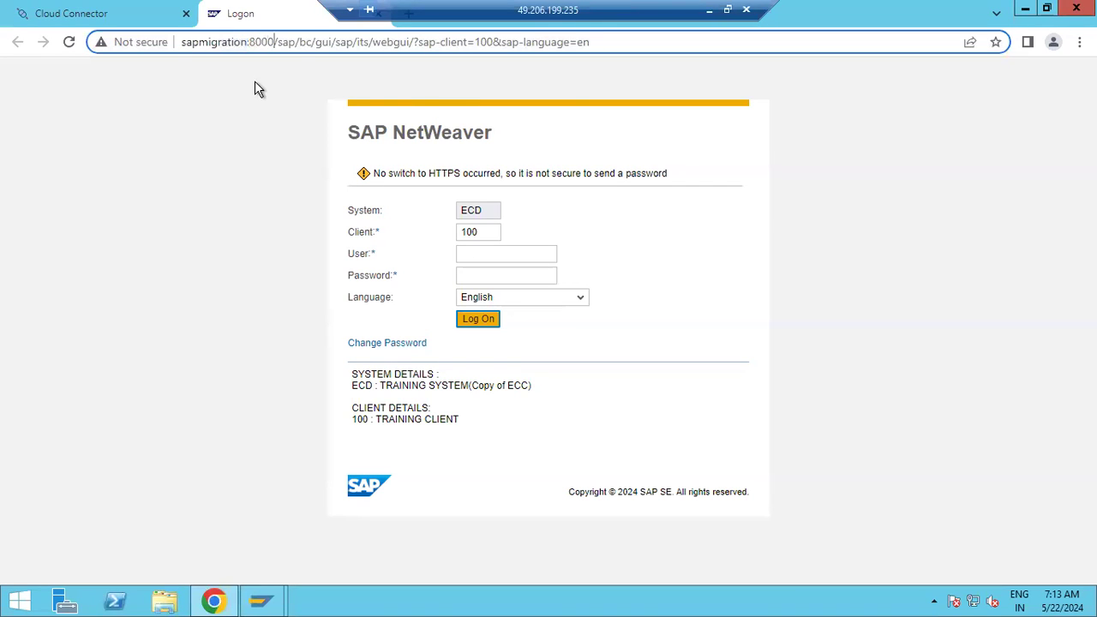
pyautogui.press('BackSpace')
pyautogui.press('BackSpace')
pyautogui.press('BackSpace')
pyautogui.press('BackSpace')
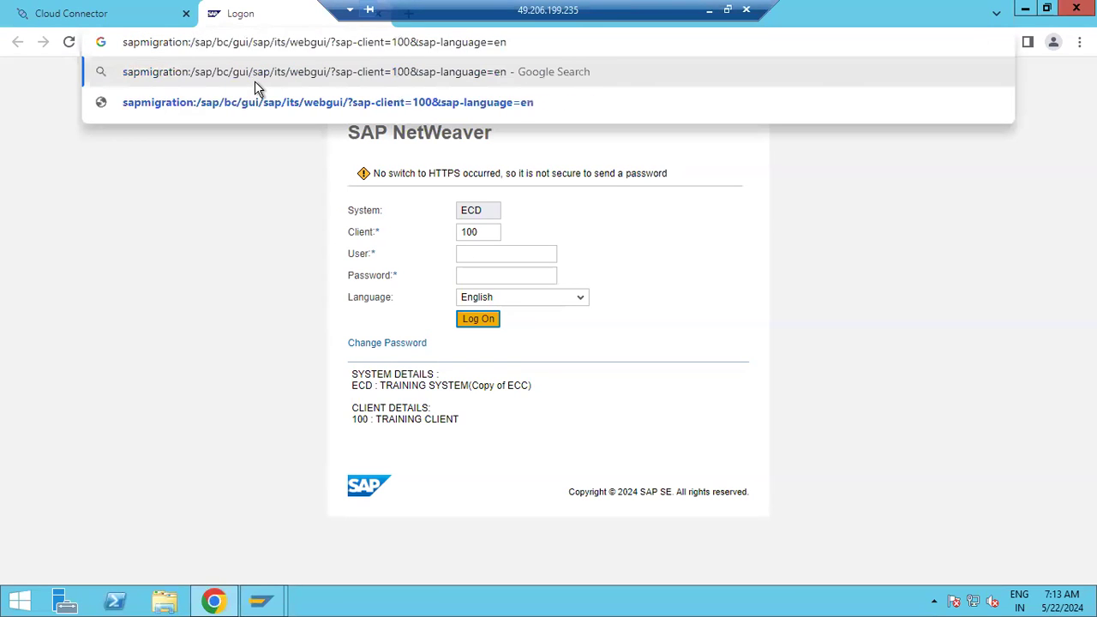
pyautogui.write('44300')
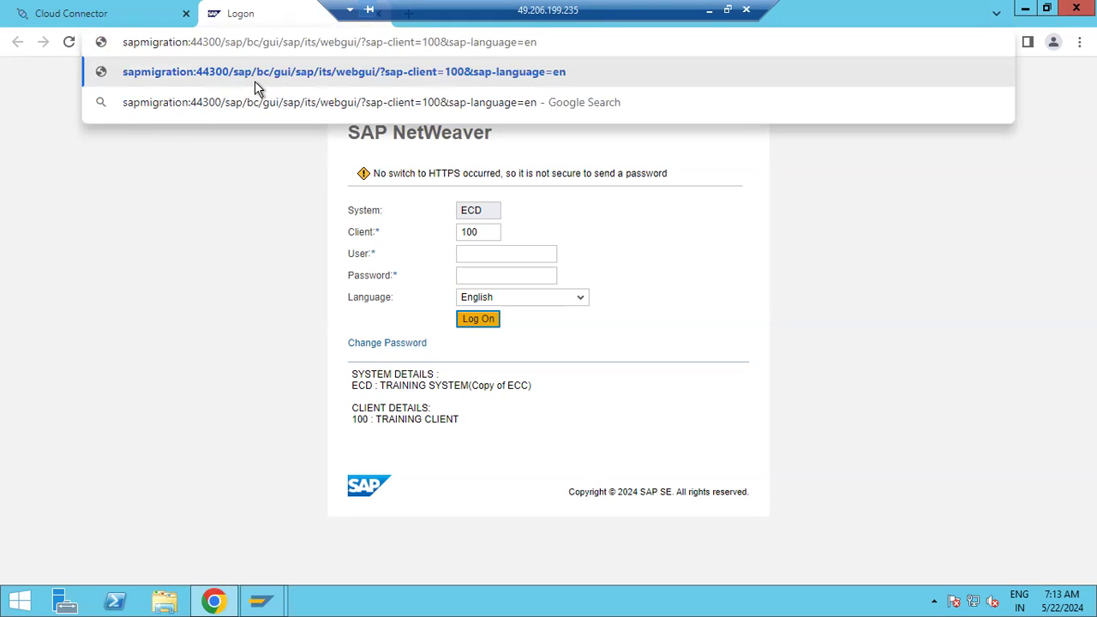
pyautogui.press('Home')
pyautogui.write('https://')
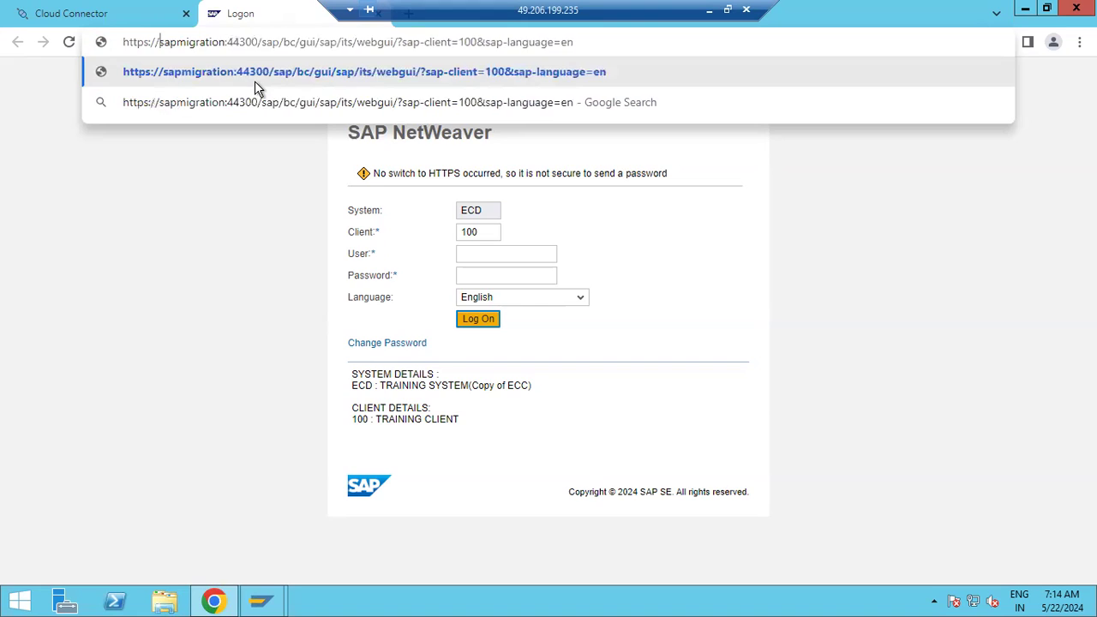
pyautogui.press('Return')
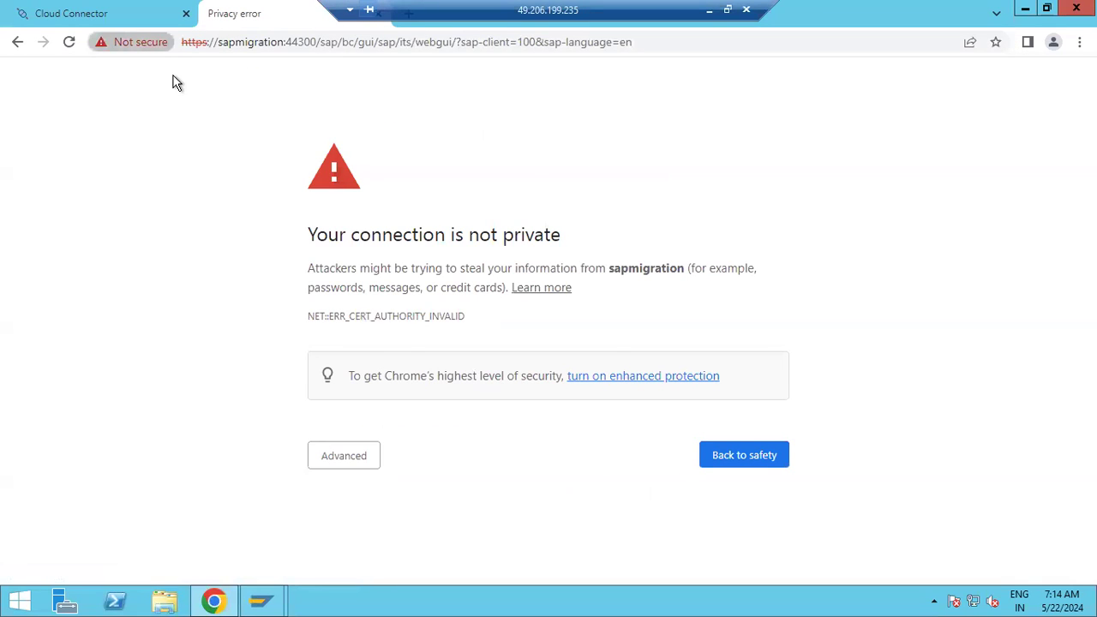
# Check the self-signed certificate, then proceed past the warning to sapmigration (unsafe)
pyautogui.click(133, 42)
pyautogui.click(173, 212)
pyautogui.moveTo(494, 187); pyautogui.dragTo(510, 187)
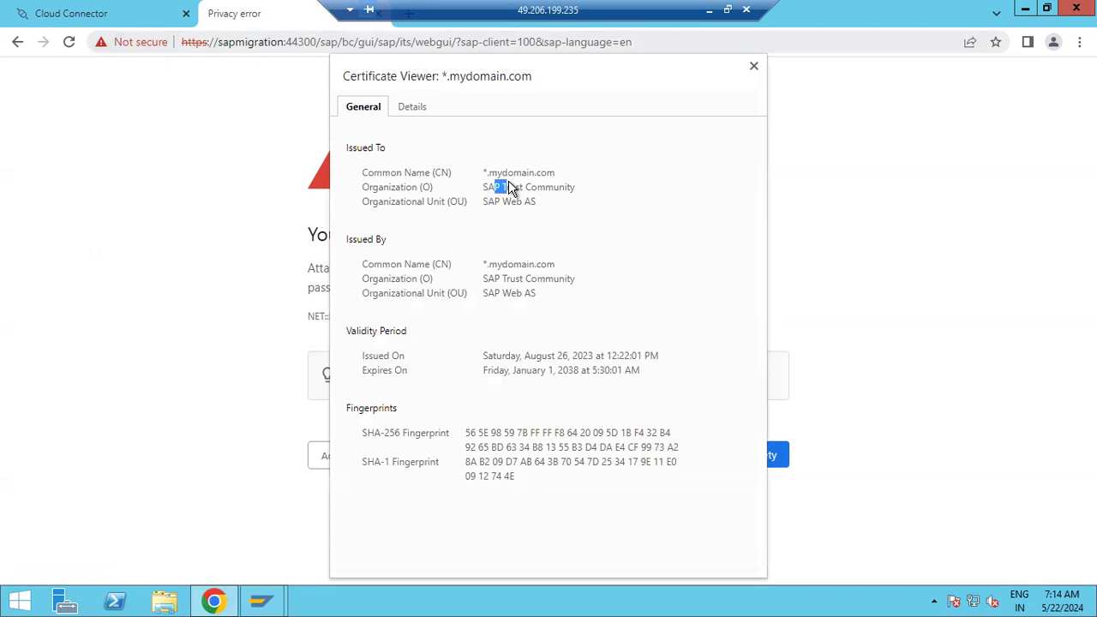
pyautogui.click(753, 67)
pyautogui.click(351, 458)
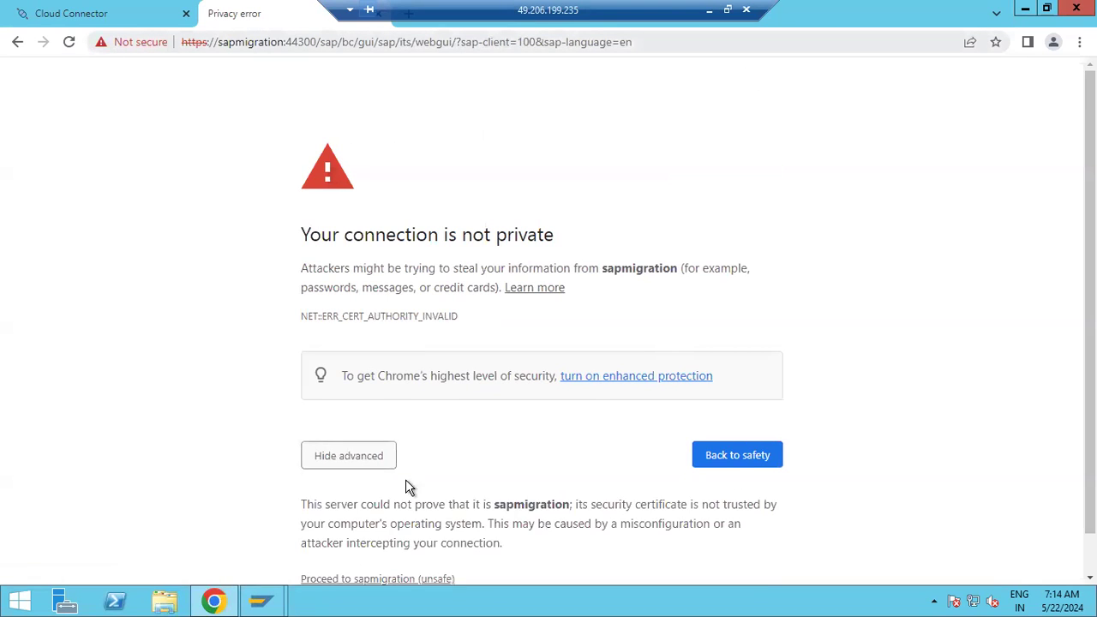
pyautogui.scroll(-1, 368, 497)
pyautogui.click(397, 535)
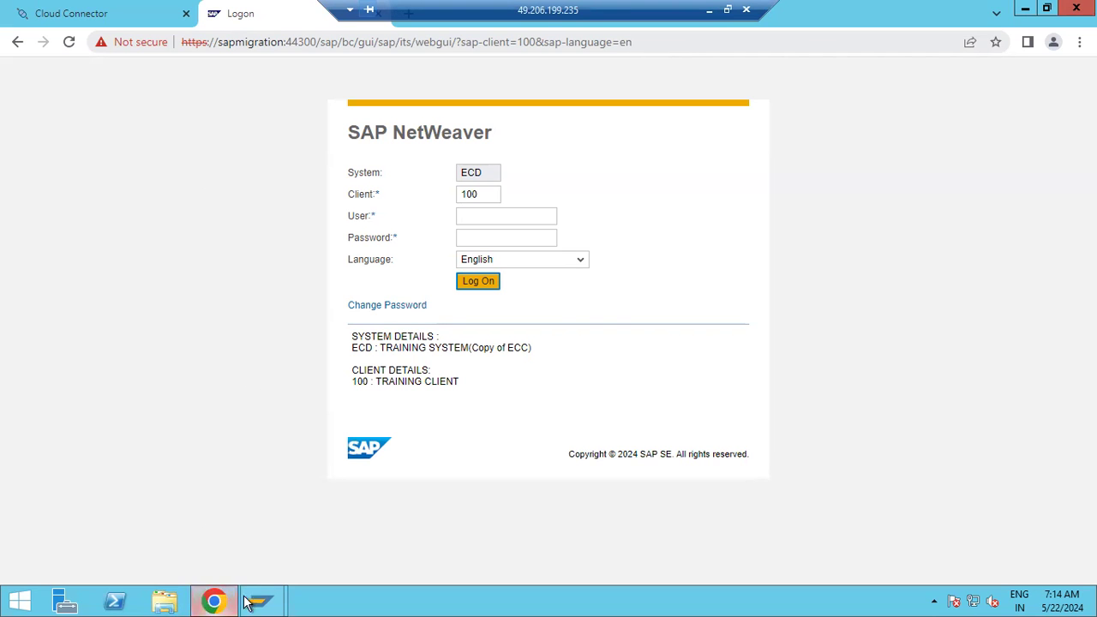
# Launch transaction strustsso2 from the SAP Easy Access command field
pyautogui.moveTo(261, 601)
pyautogui.click(324, 536)
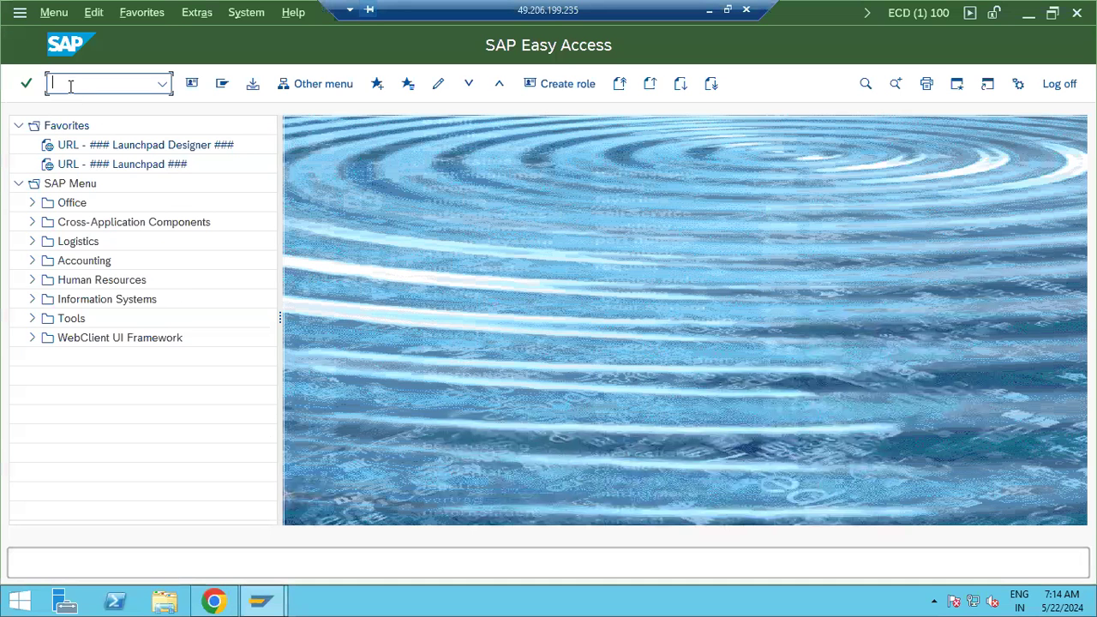
pyautogui.write('strustsso2')
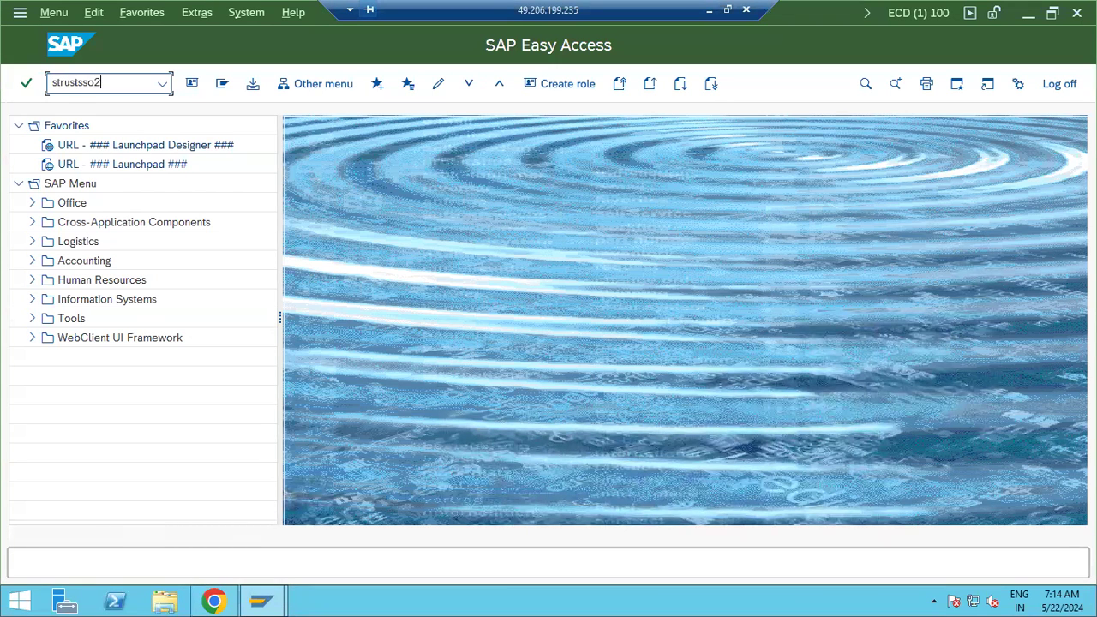
pyautogui.press('Return')
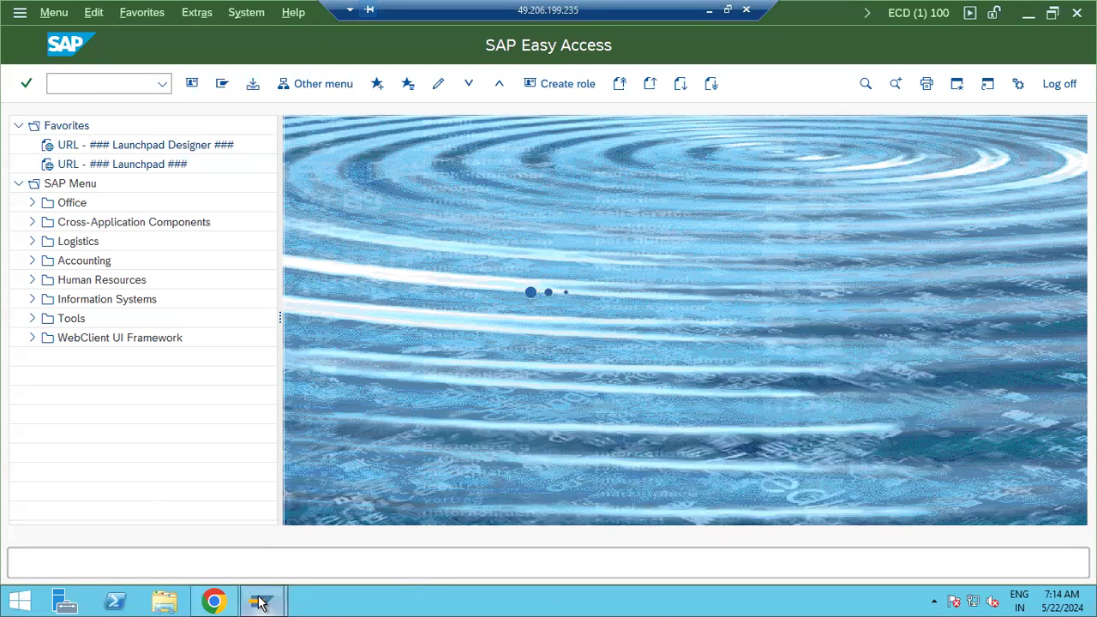
pyautogui.click(321, 536)
pyautogui.moveTo(261, 600)
pyautogui.click(364, 495)
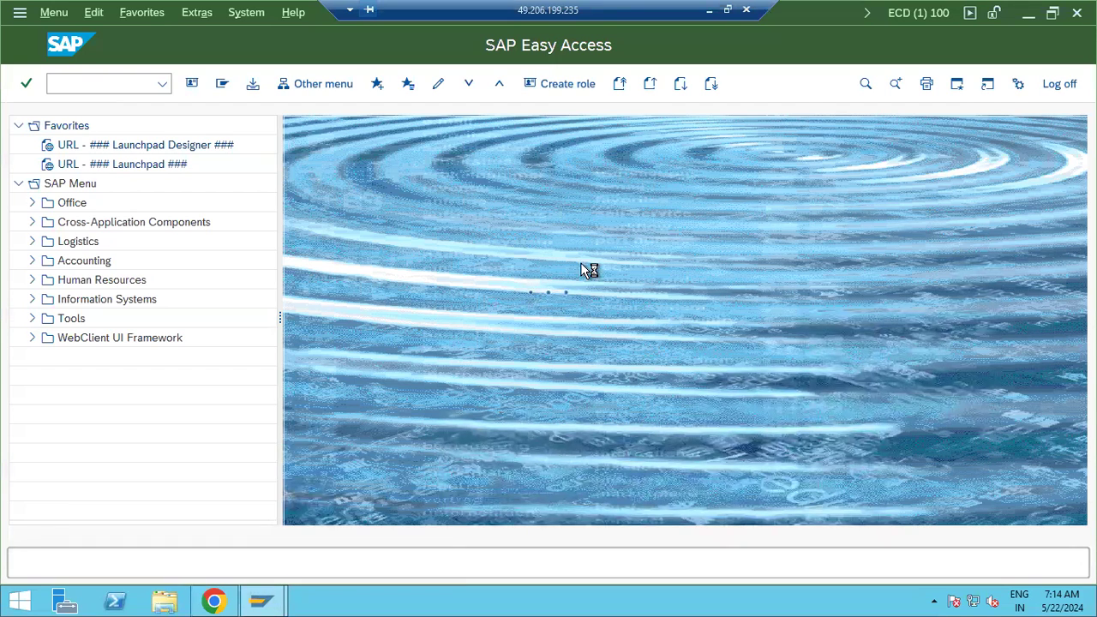
# Minimise the remote session, view the Paint notes, then return to the STRUSTSSO2 screen
pyautogui.click(709, 10)
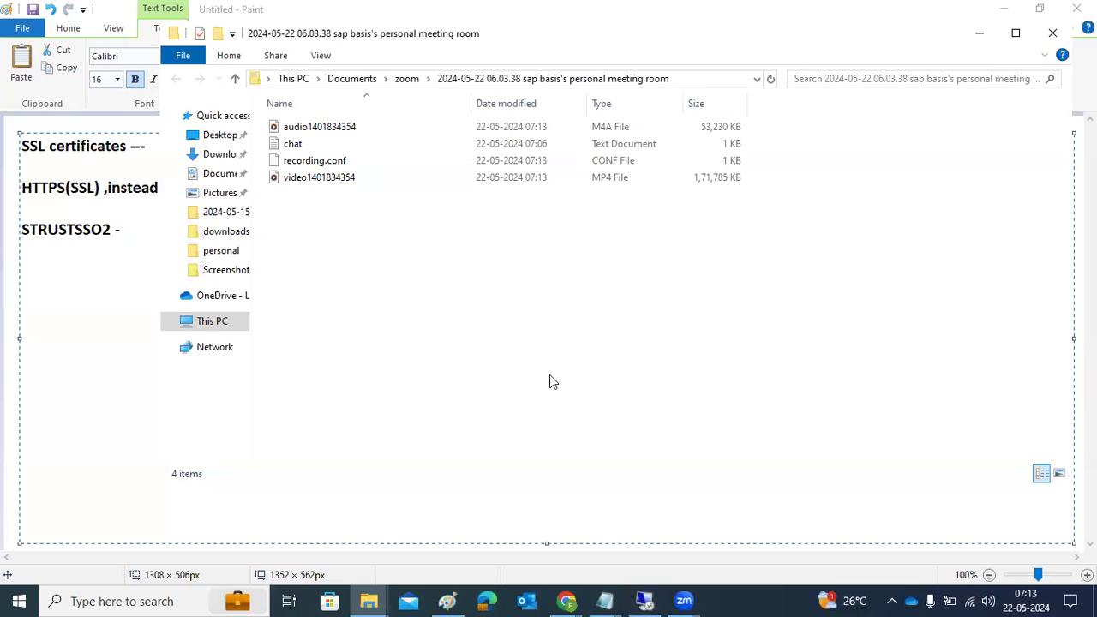
pyautogui.click(71, 265)
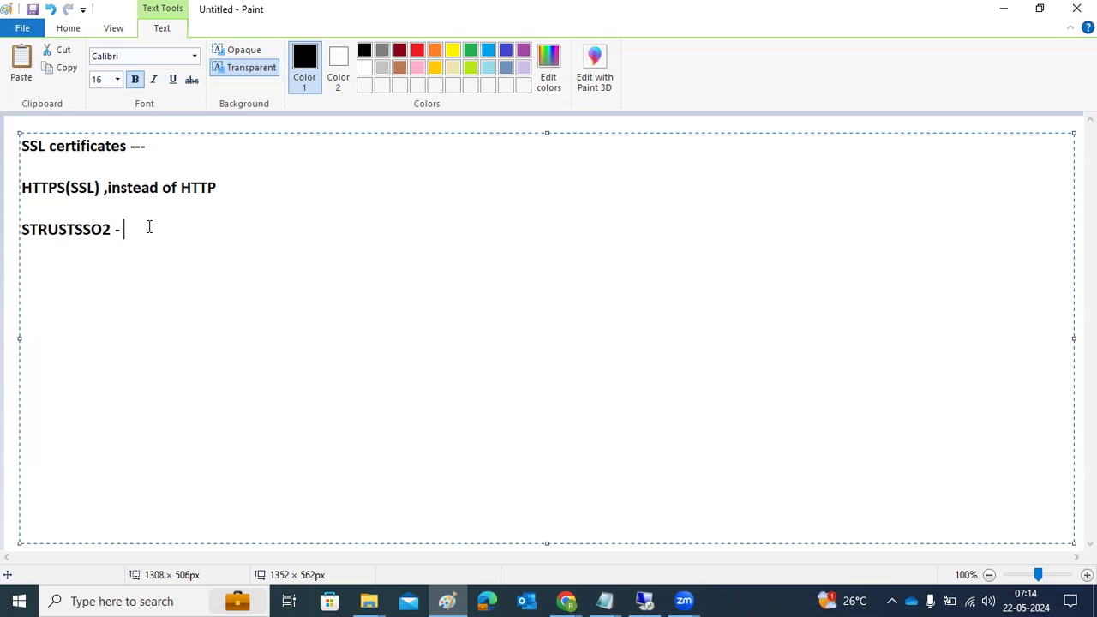
pyautogui.click(642, 601)
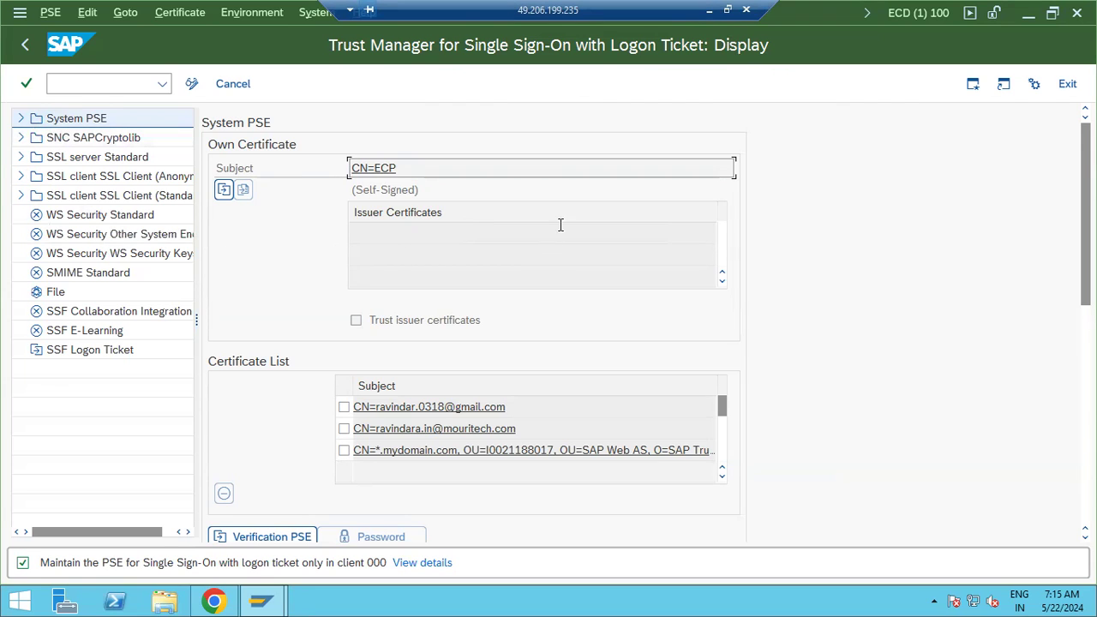
# Remove a user certificate from the System PSE in change mode and save
pyautogui.click(22, 121)
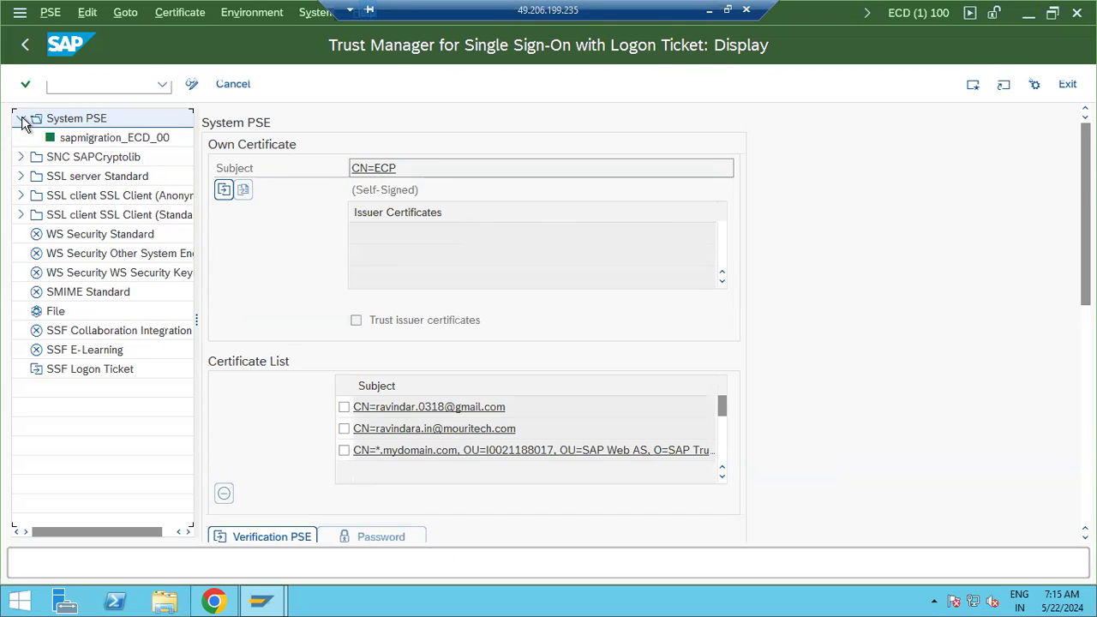
pyautogui.click(83, 122)
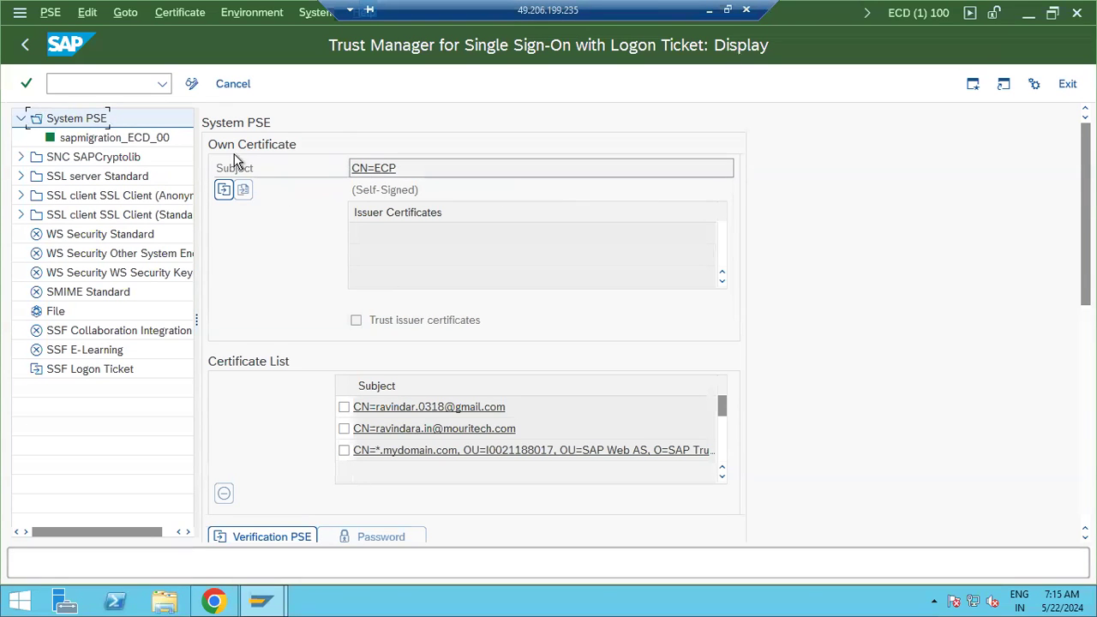
pyautogui.click(344, 428)
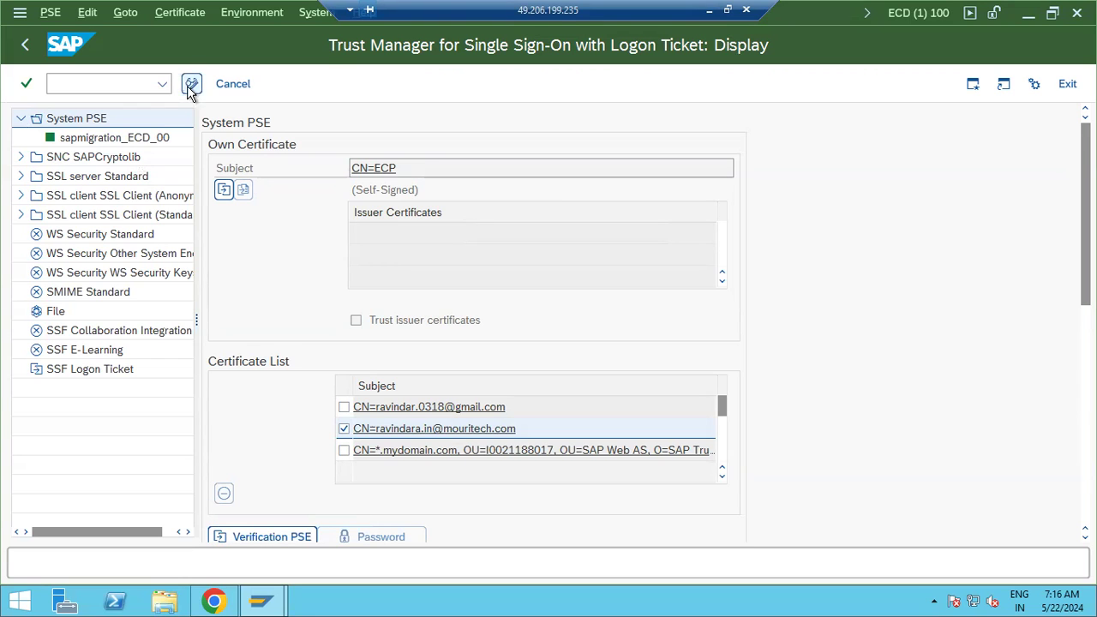
pyautogui.click(191, 83)
pyautogui.click(223, 492)
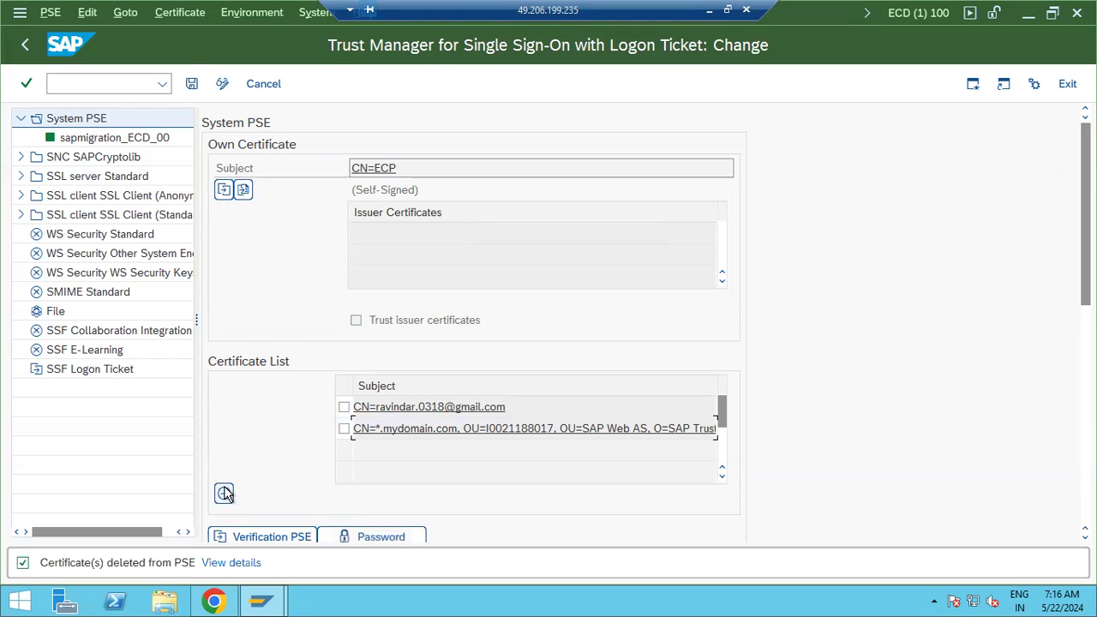
pyautogui.click(192, 84)
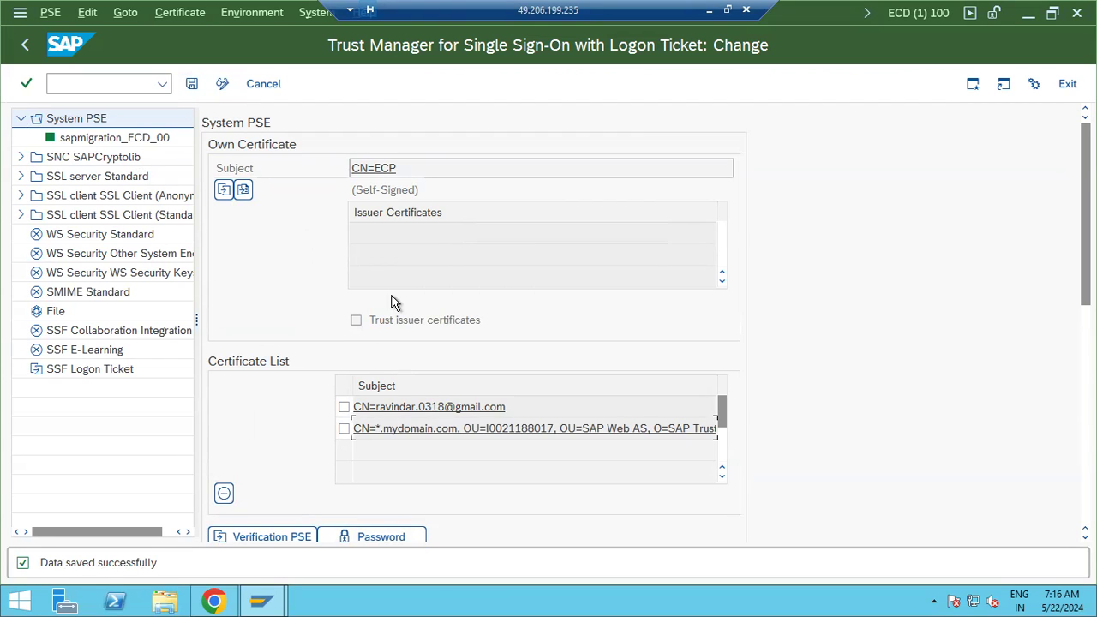
# Check the sapmigration_ECD_00 PSE's CN=ECP certificate validity dates and confirm its status is OK
pyautogui.click(85, 139)
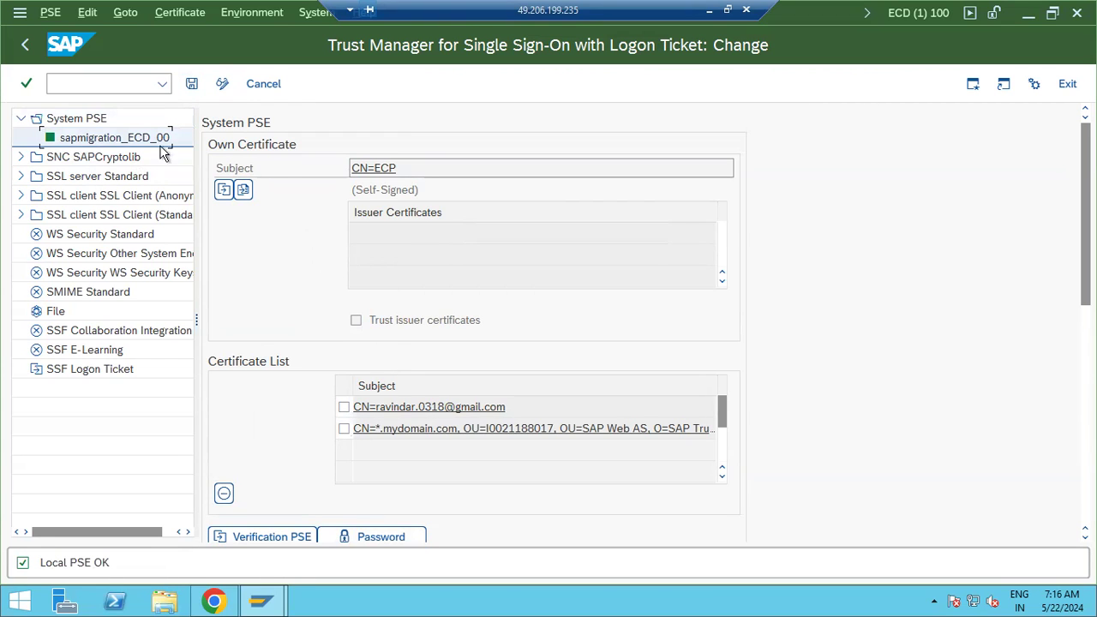
pyautogui.click(361, 174)
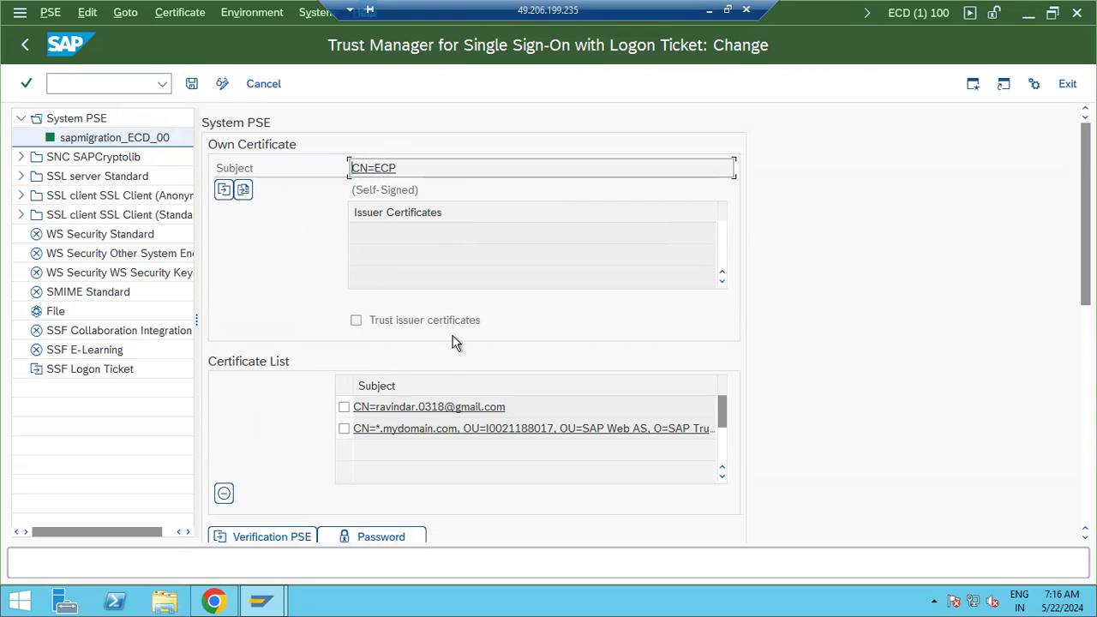
pyautogui.scroll(-1, 698, 465)
pyautogui.scroll(-6, 724, 458)
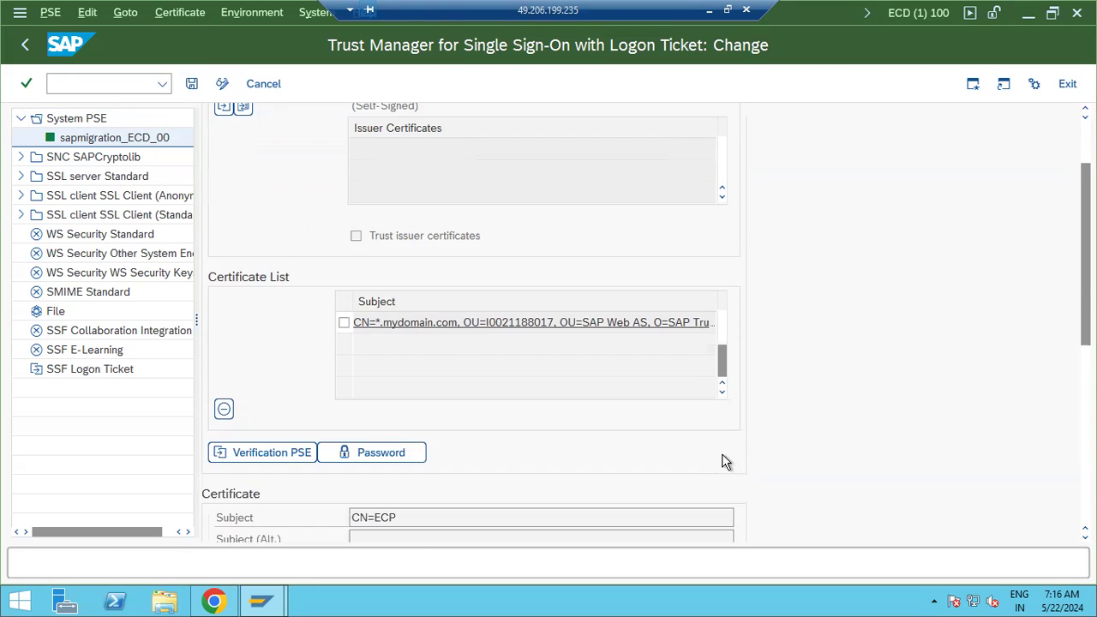
pyautogui.doubleClick(408, 470)
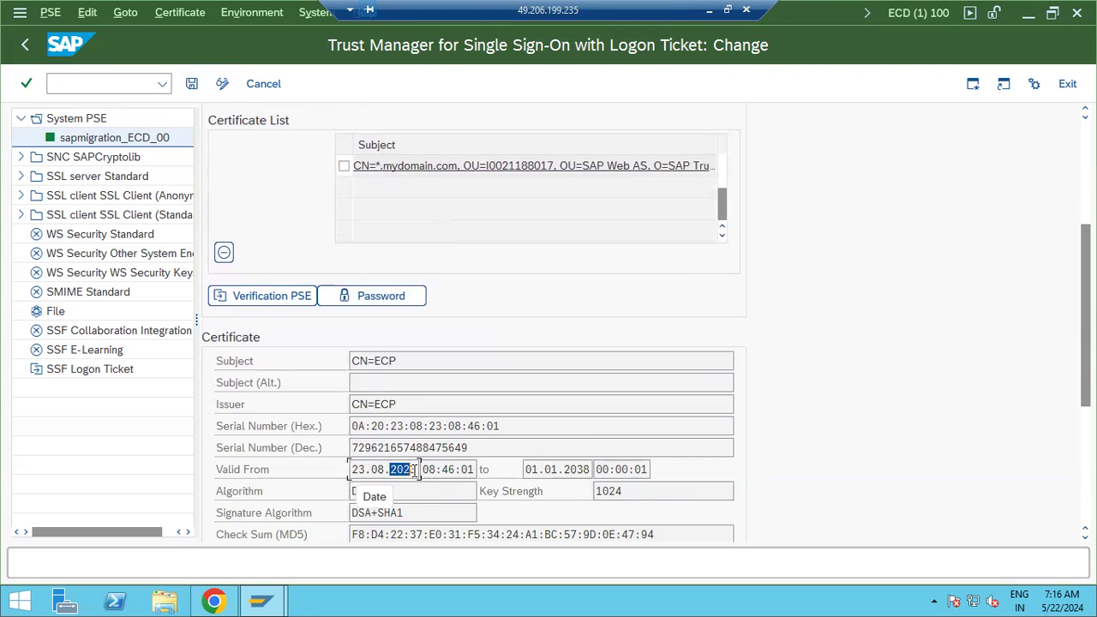
pyautogui.moveTo(557, 469); pyautogui.dragTo(578, 470)
pyautogui.scroll(5, 393, 329)
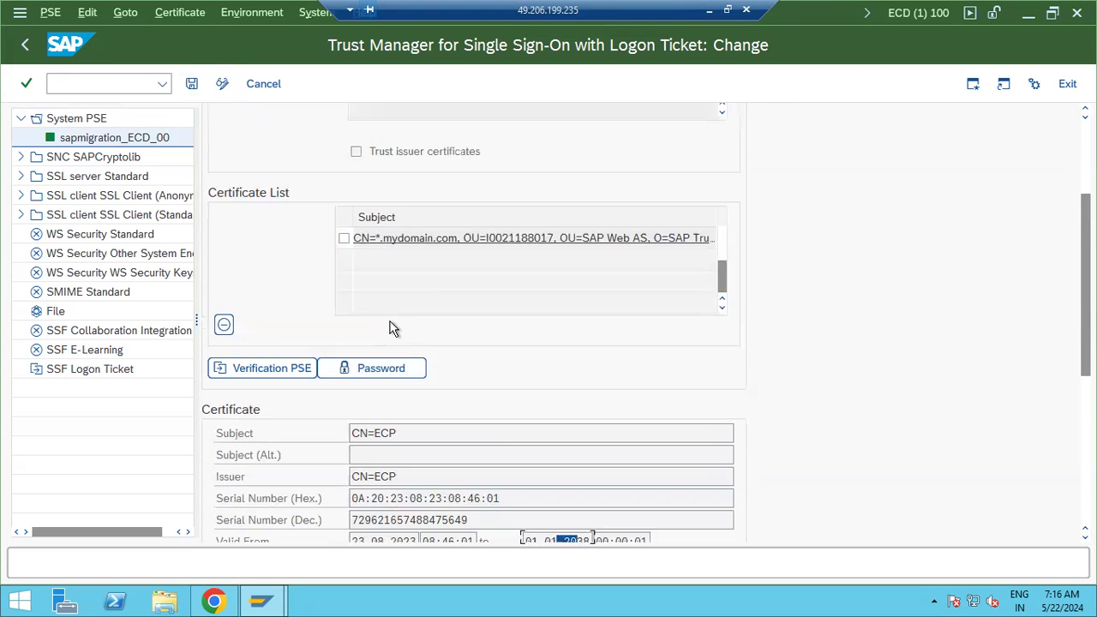
pyautogui.doubleClick(80, 145)
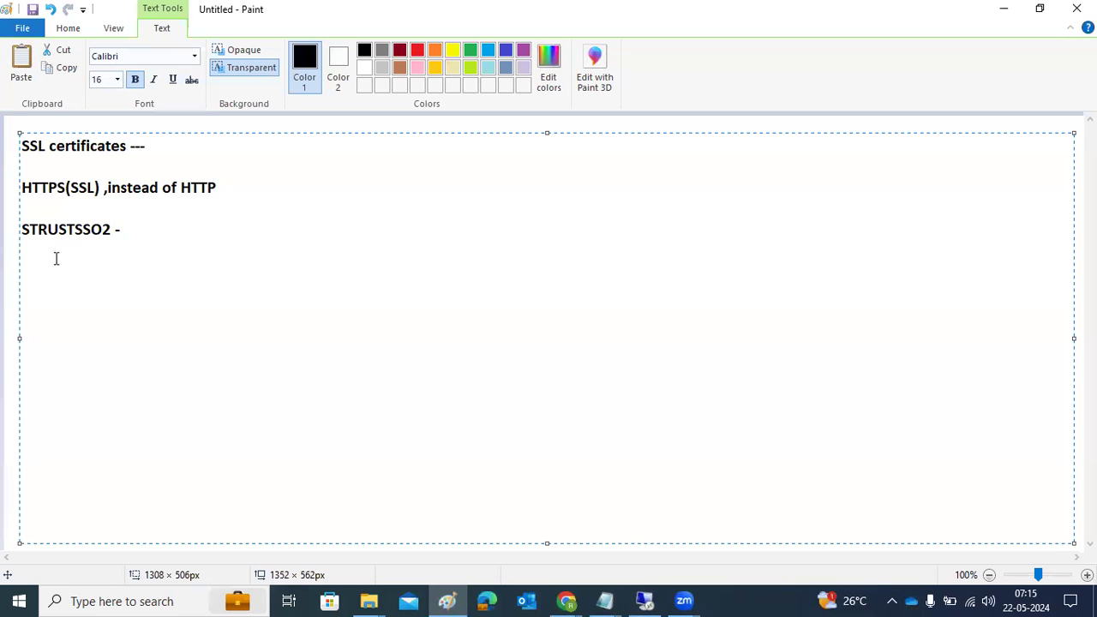
# Draw four rectangles on the Paint canvas beside the notes
pyautogui.click(9, 248)
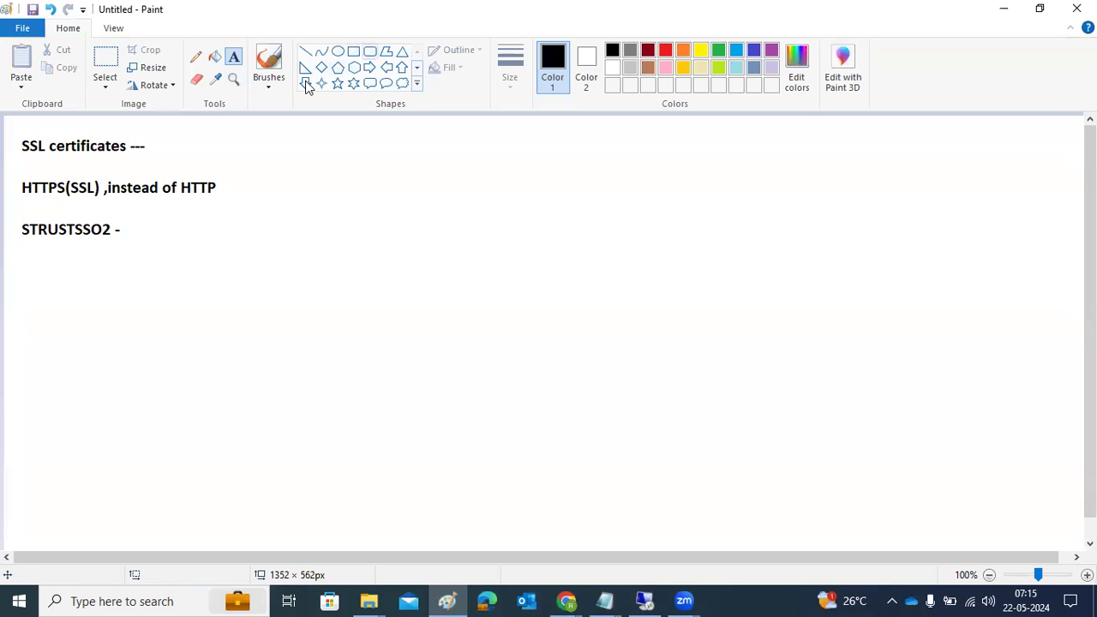
pyautogui.click(353, 51)
pyautogui.moveTo(476, 171); pyautogui.dragTo(588, 238)
pyautogui.moveTo(791, 288); pyautogui.dragTo(890, 356)
pyautogui.moveTo(545, 473); pyautogui.dragTo(607, 528)
pyautogui.moveTo(984, 148); pyautogui.dragTo(1033, 193)
# Draw lines joining the top and bottom boxes to the right-hand box
pyautogui.click(305, 51)
pyautogui.moveTo(524, 206)
pyautogui.mouseDown()
pyautogui.moveTo(780, 286)
pyautogui.moveTo(837, 324)
pyautogui.mouseUp()
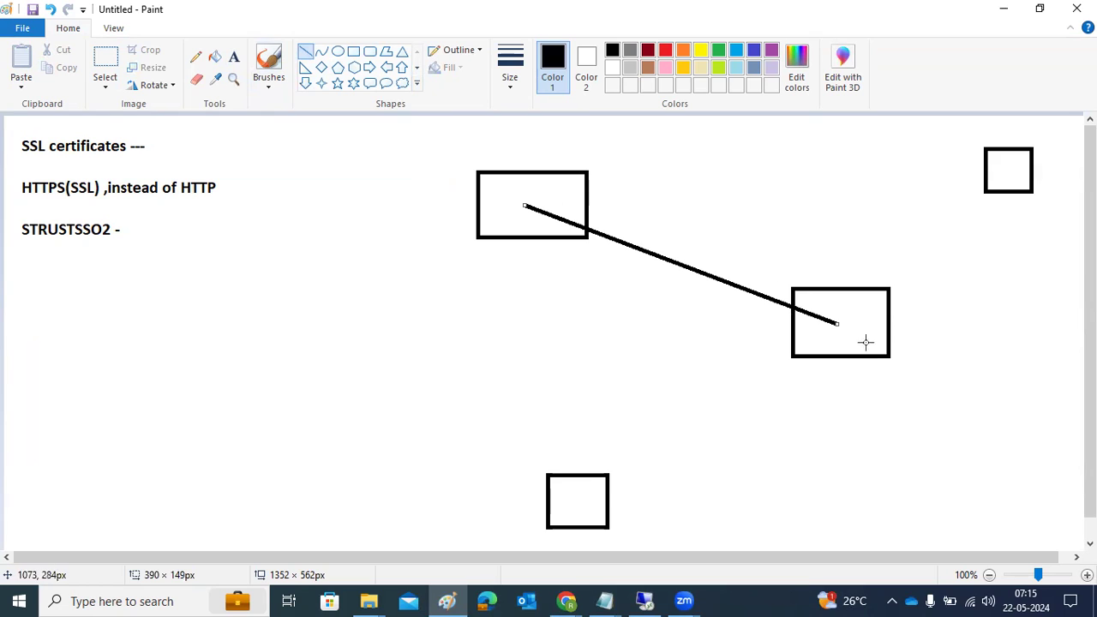
pyautogui.moveTo(591, 505)
pyautogui.mouseDown()
pyautogui.moveTo(626, 462)
pyautogui.moveTo(824, 329)
pyautogui.moveTo(1007, 173)
pyautogui.mouseUp()
pyautogui.click(644, 600)
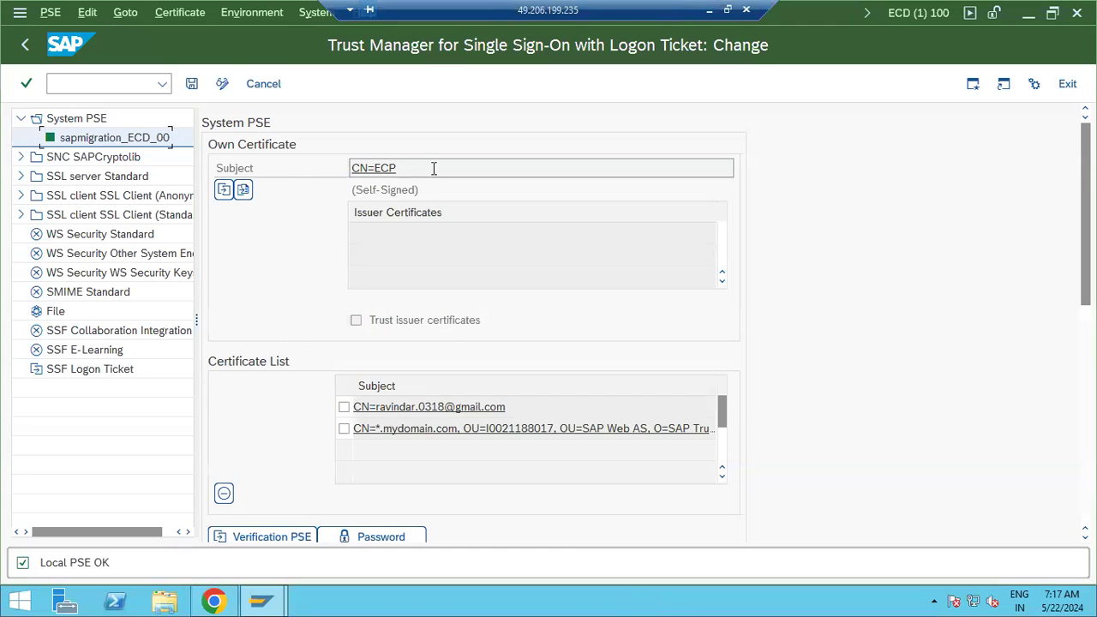
# Reopen the sapmigration_ECD_00 System PSE, then minimise the remote SAP session
pyautogui.click(83, 121)
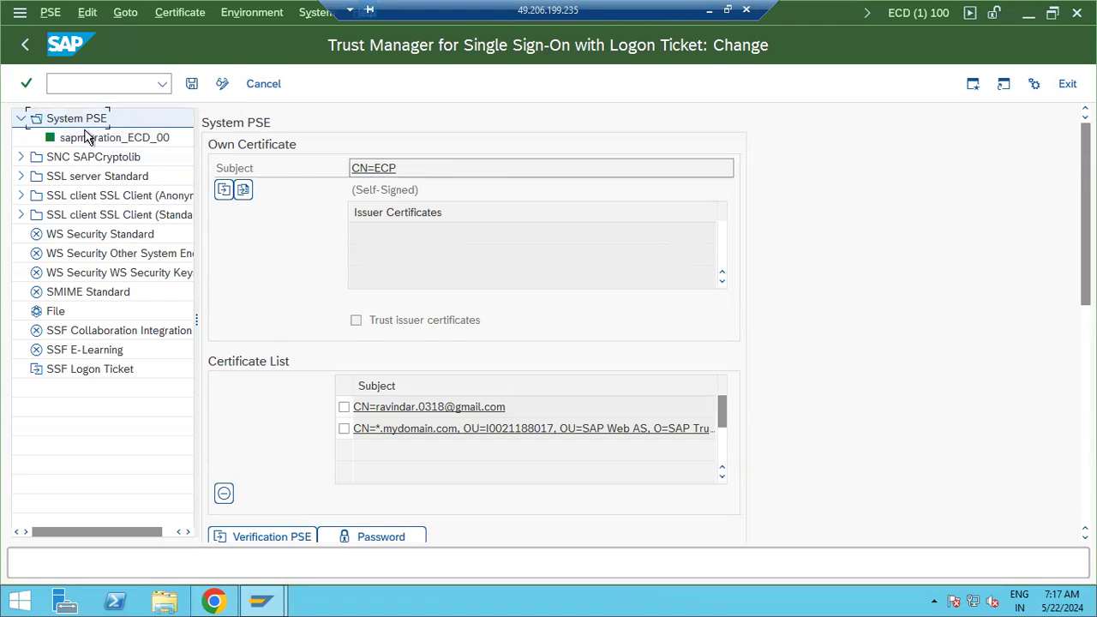
pyautogui.doubleClick(87, 136)
pyautogui.click(708, 10)
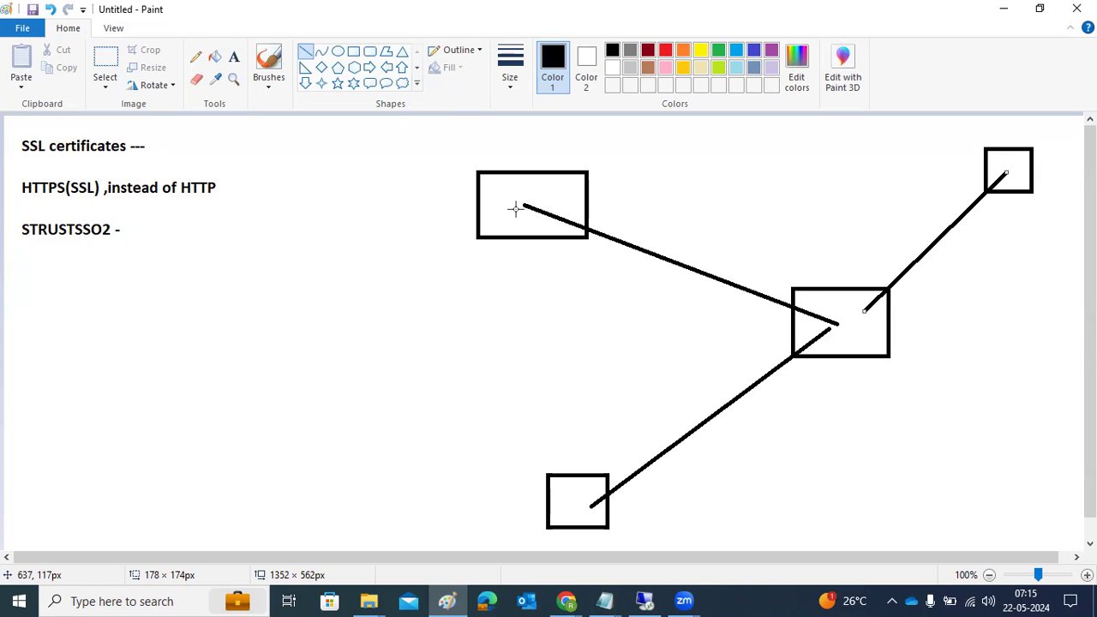
# Return from Paint to the SAP Trust Manager remote-desktop session
pyautogui.click(645, 600)
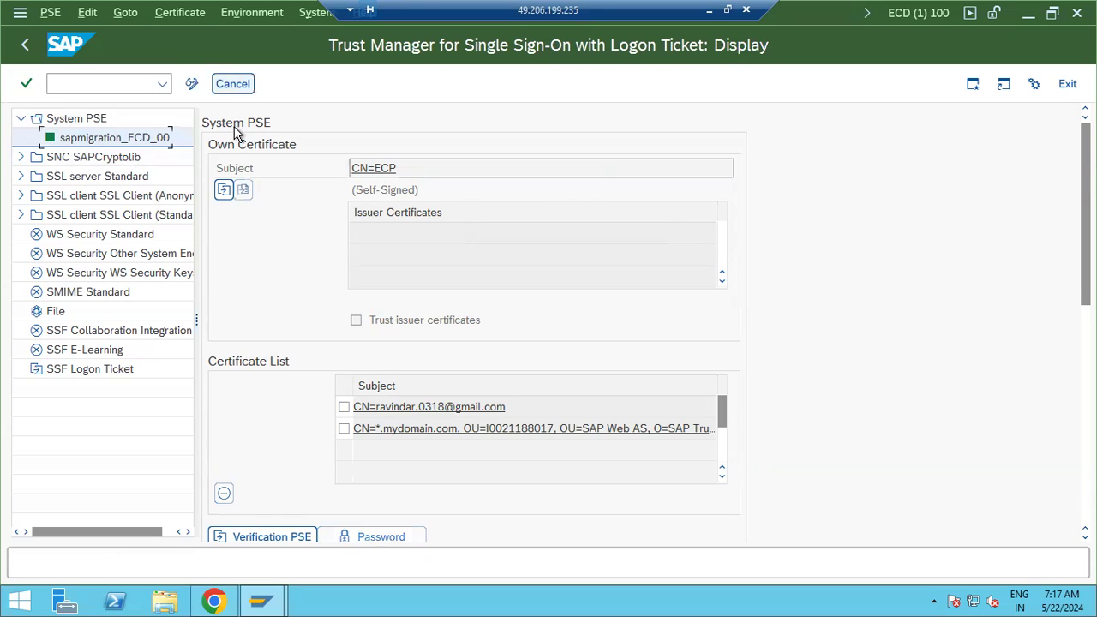
# Check the System PSE subject's CN=ECP part and switch the Trust Manager to change mode
pyautogui.click(369, 169)
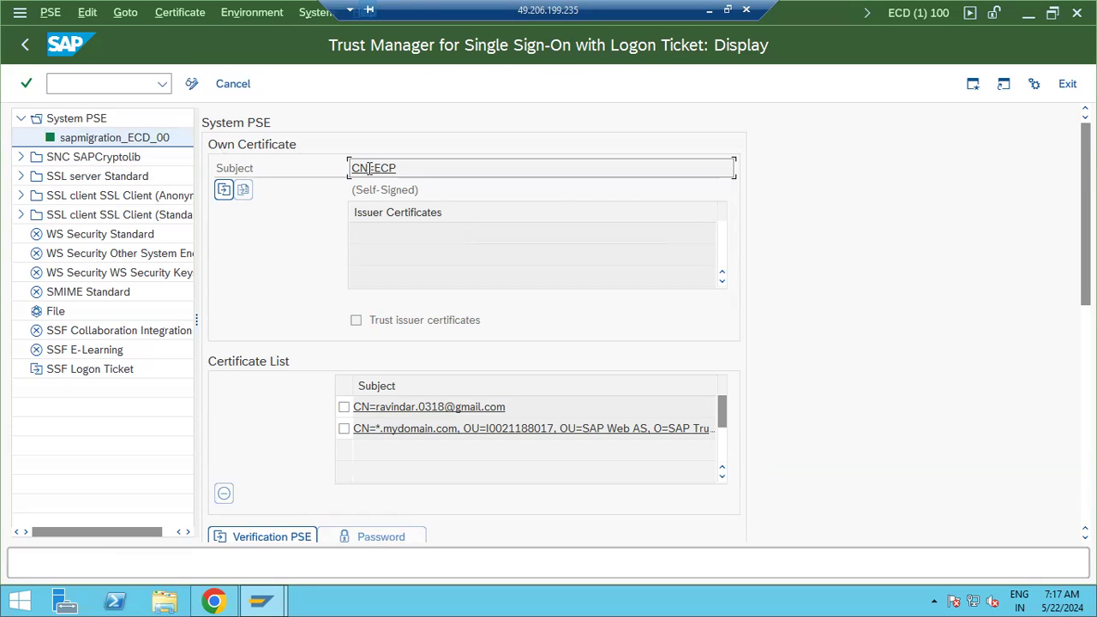
pyautogui.moveTo(370, 168); pyautogui.dragTo(399, 170)
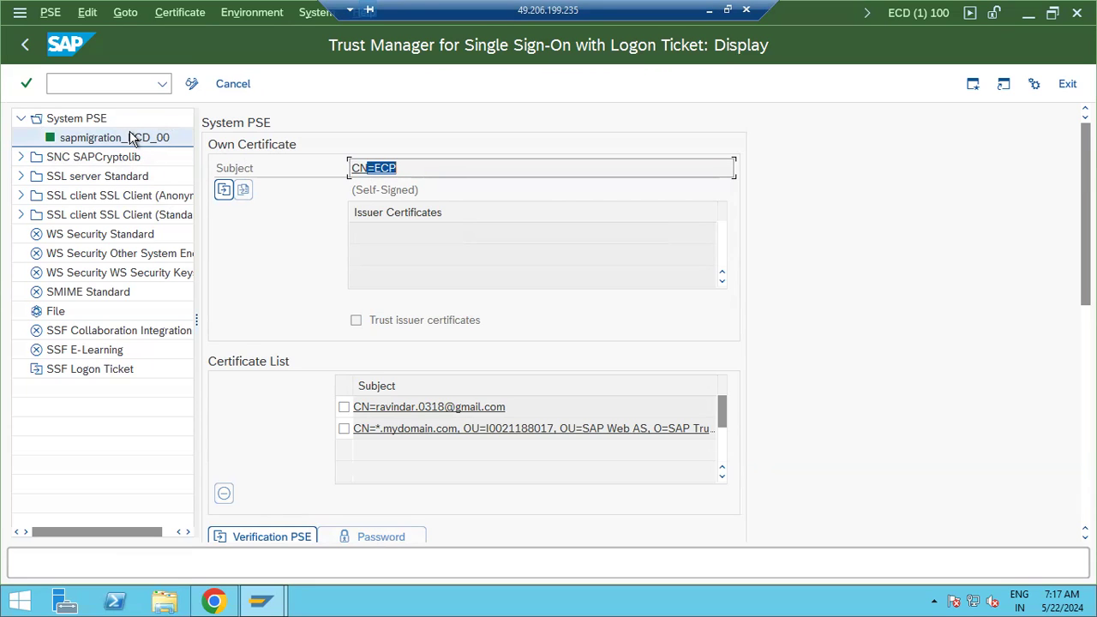
pyautogui.click(90, 142)
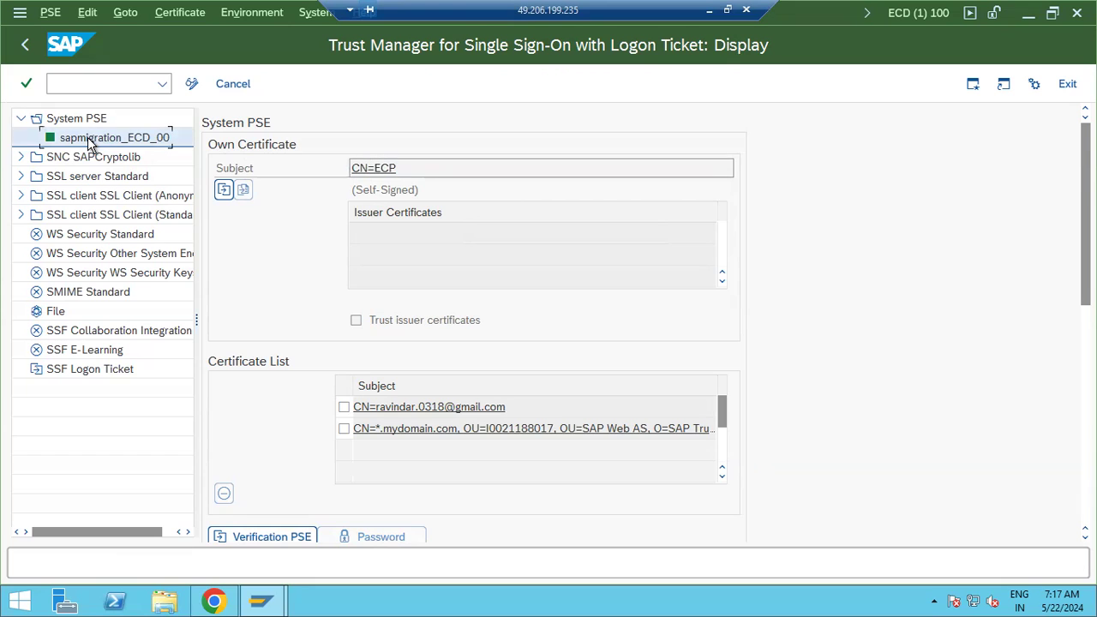
pyautogui.rightClick(81, 120)
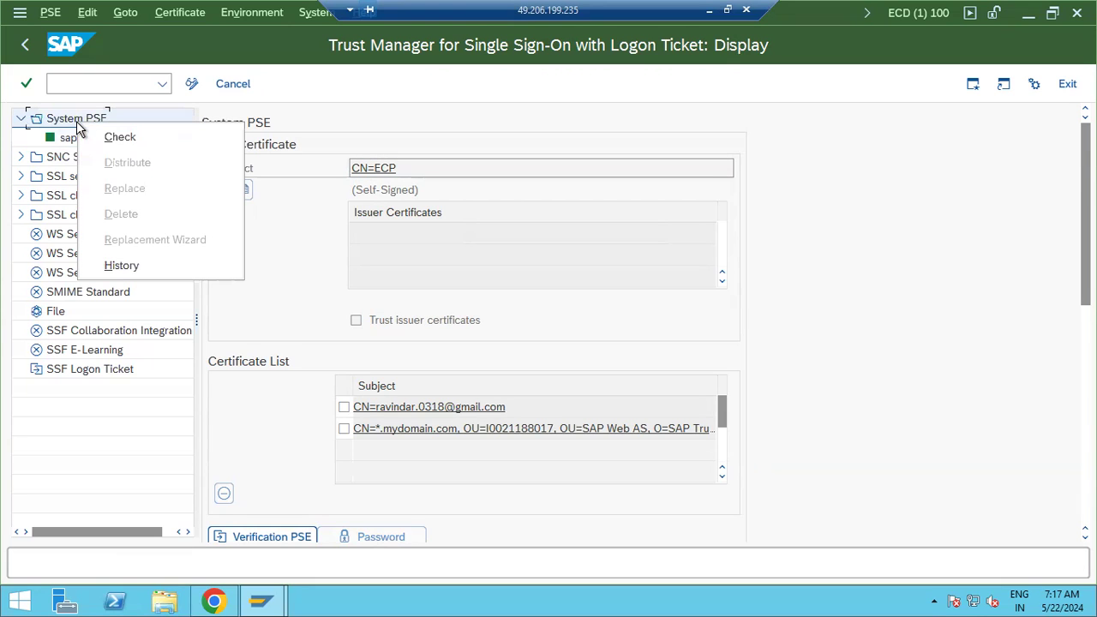
pyautogui.click(193, 90)
pyautogui.click(192, 86)
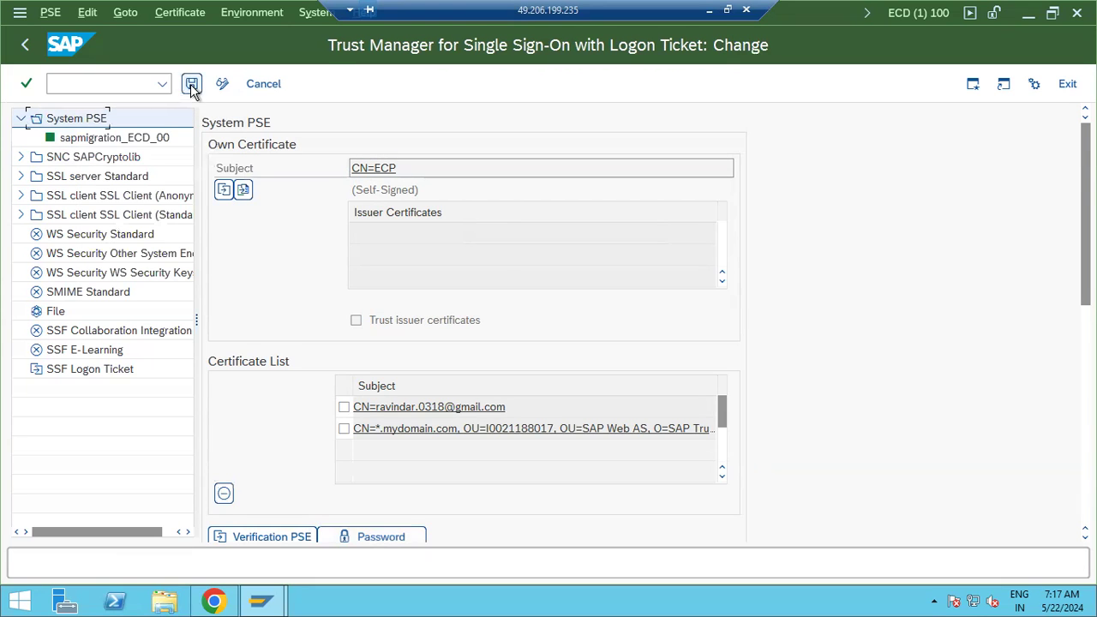
# Replace the System PSE with one named ECD and save the Trust Manager changes
pyautogui.rightClick(73, 122)
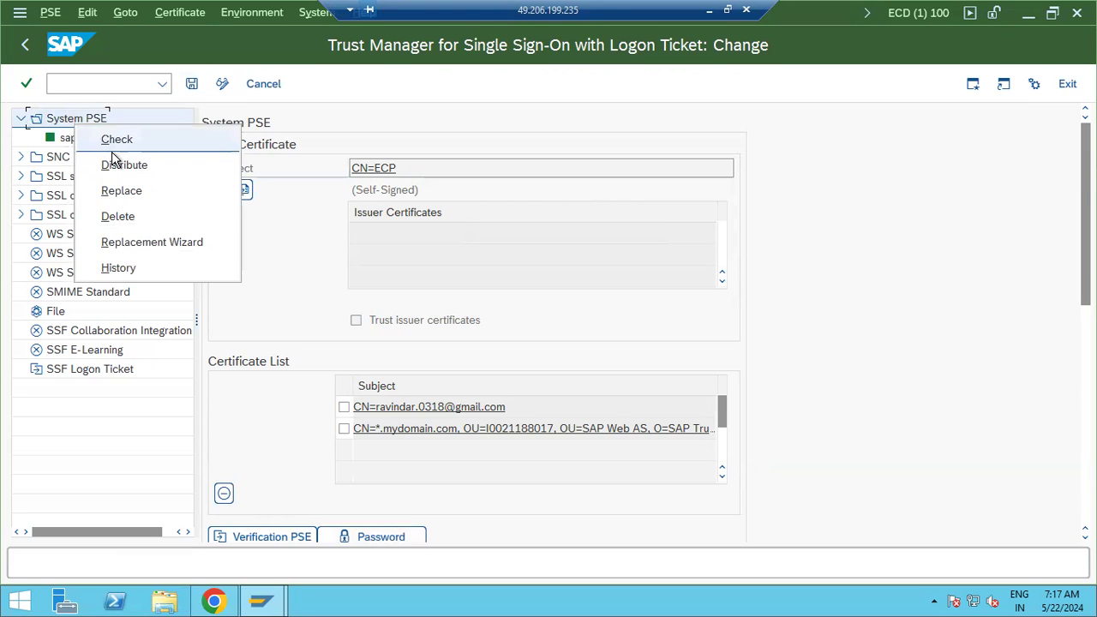
pyautogui.click(125, 192)
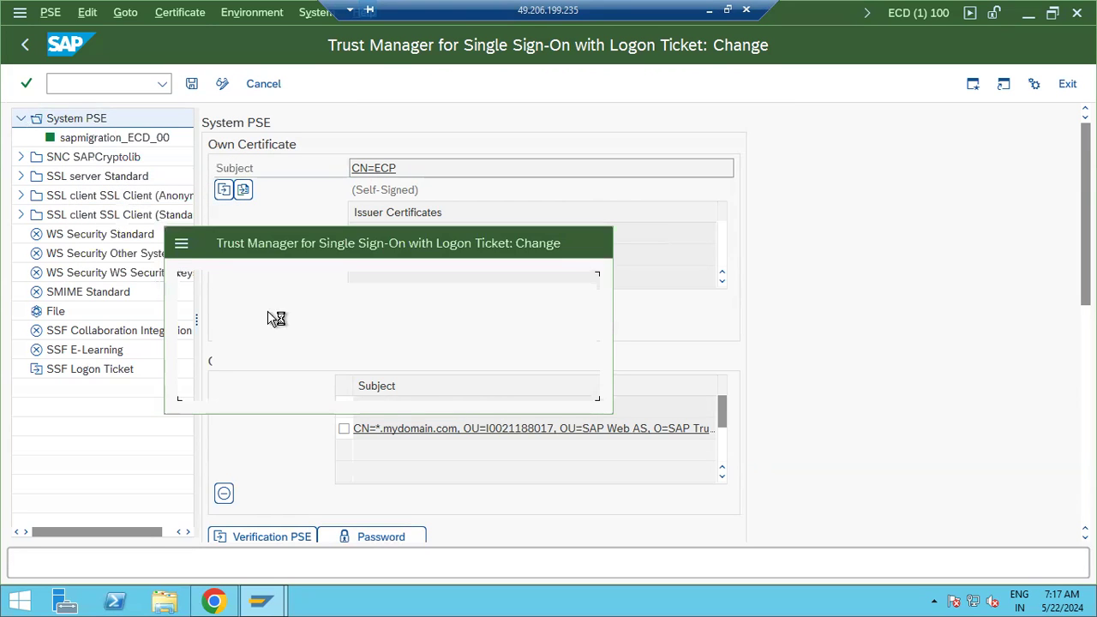
pyautogui.click(285, 381)
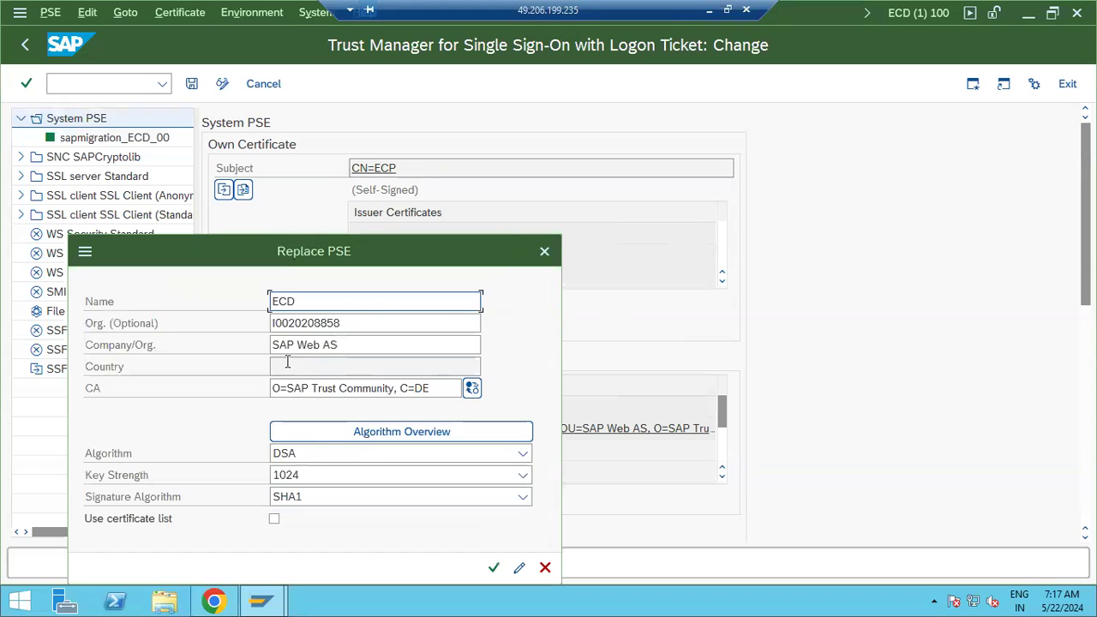
pyautogui.press('BackSpace')
pyautogui.write('D')
pyautogui.click(494, 570)
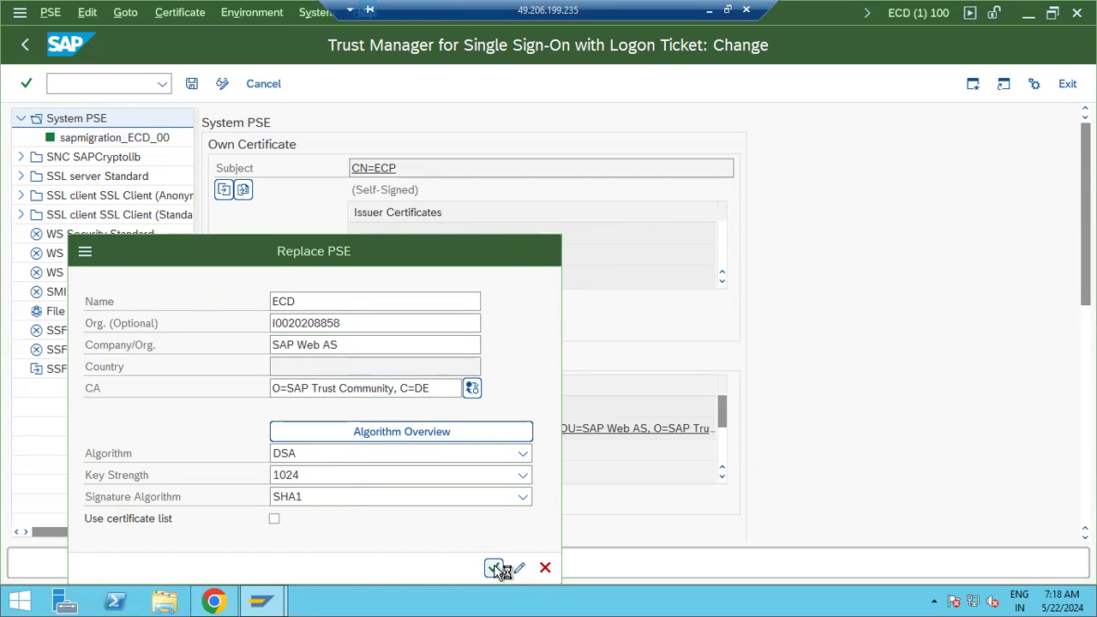
pyautogui.click(383, 168)
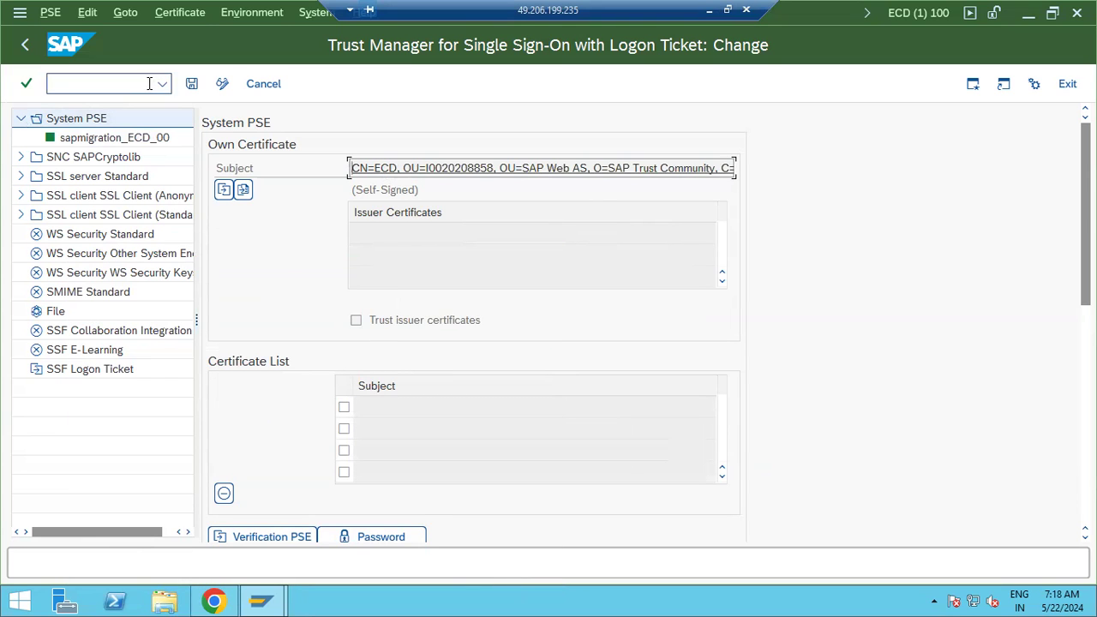
pyautogui.click(190, 84)
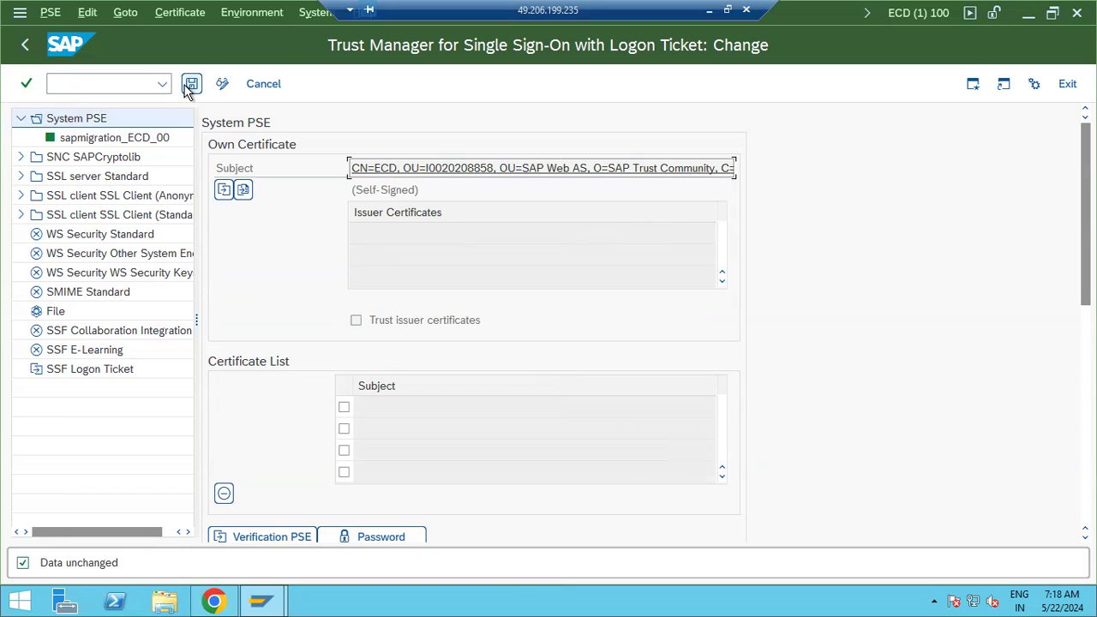
pyautogui.click(21, 157)
# Check the SNC SAPCryptolib PSE, then open and log off an ECD logon from SAP Logon
pyautogui.click(86, 177)
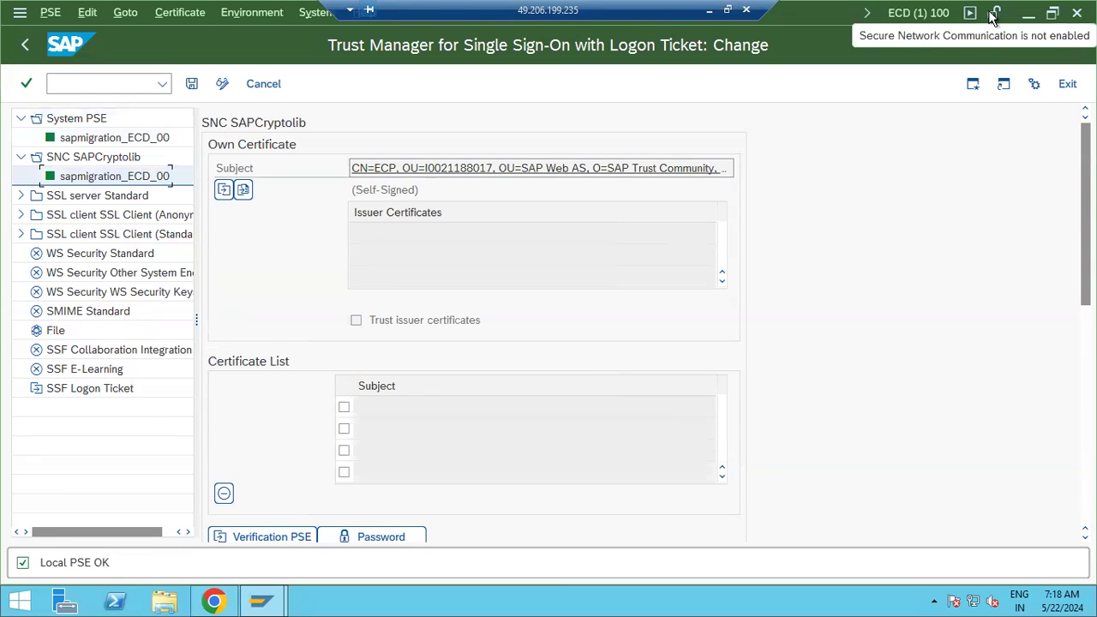
pyautogui.moveTo(261, 600)
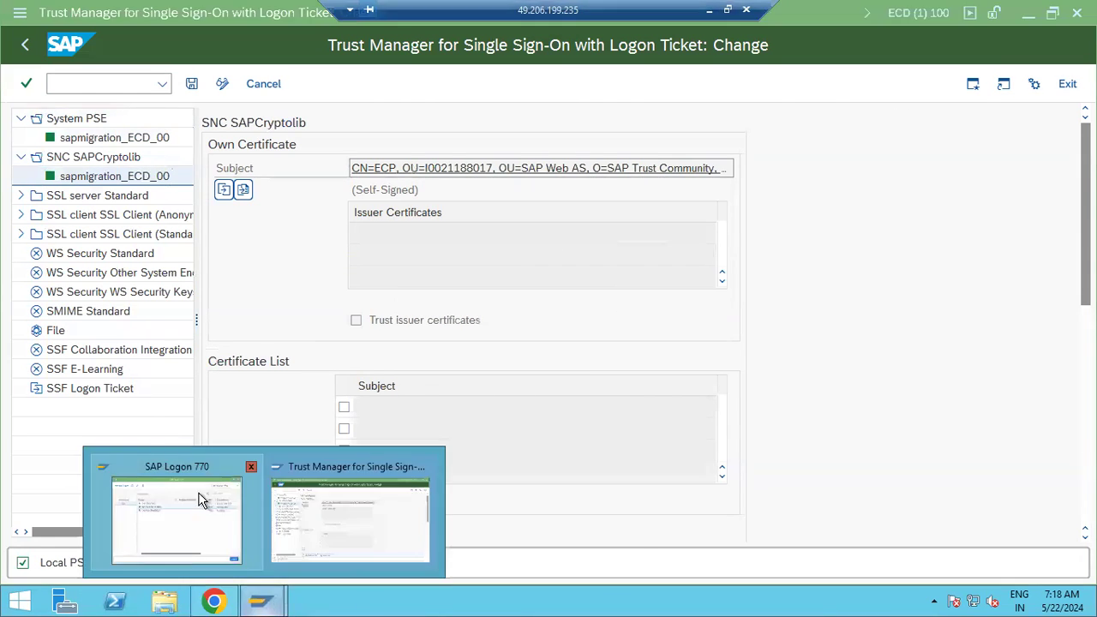
pyautogui.click(216, 458)
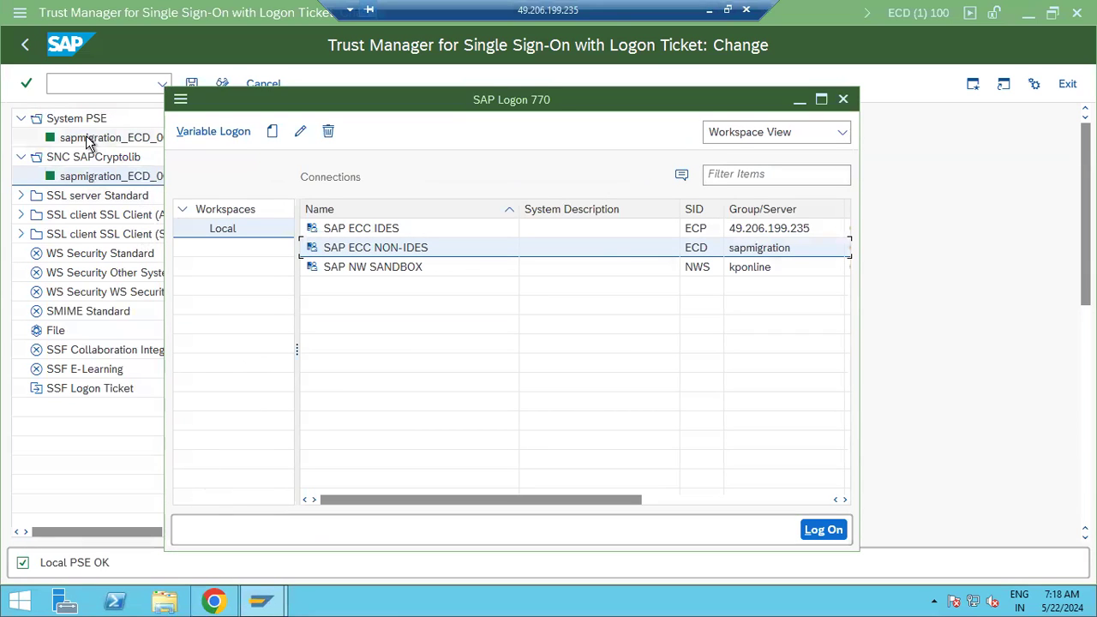
pyautogui.doubleClick(394, 248)
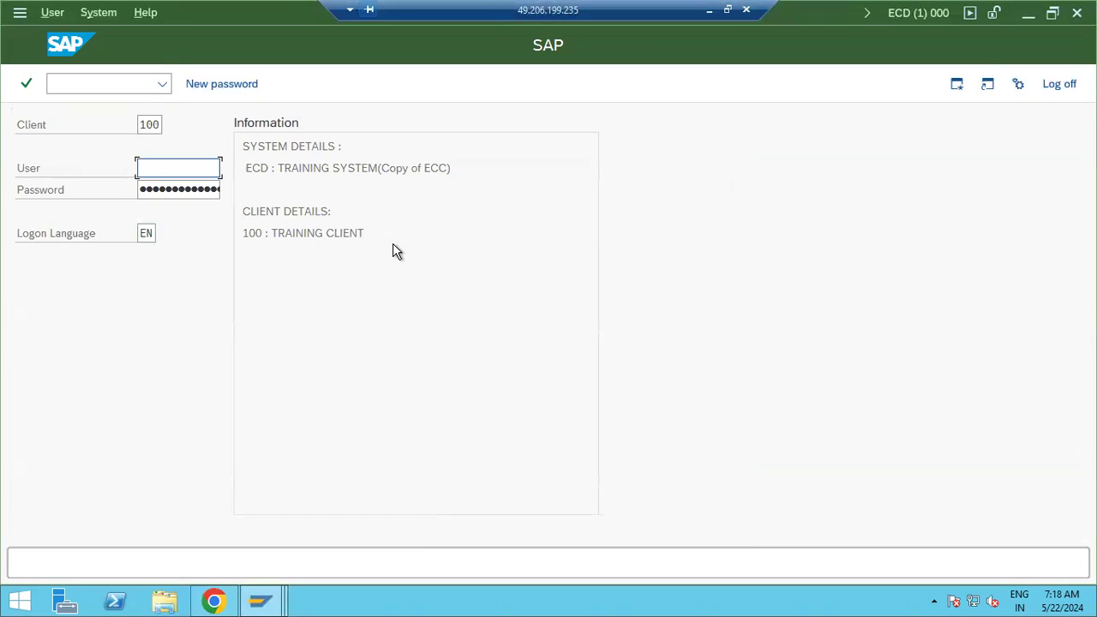
pyautogui.click(1059, 83)
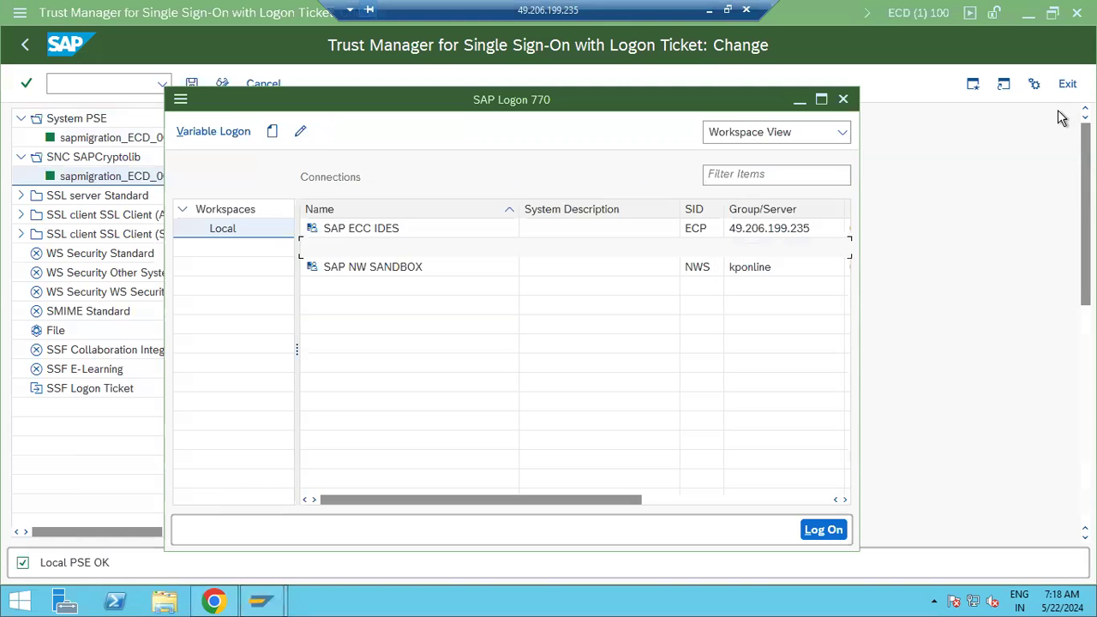
# Back in the Trust Manager, display the SSL server Standard PSE and its certificate list
pyautogui.click(980, 277)
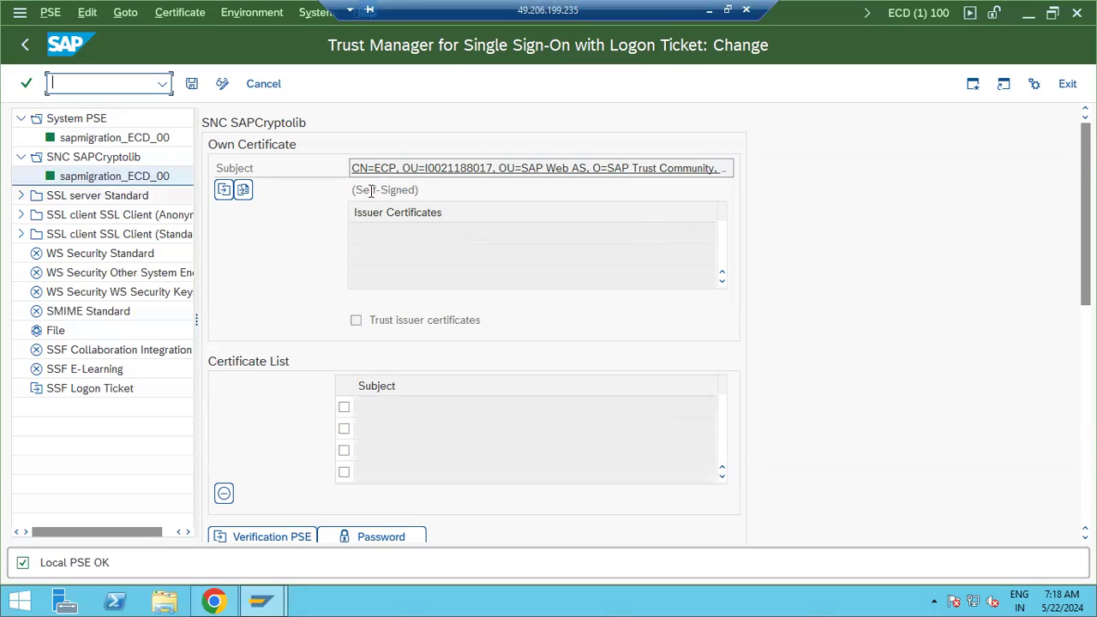
pyautogui.click(19, 197)
pyautogui.doubleClick(75, 197)
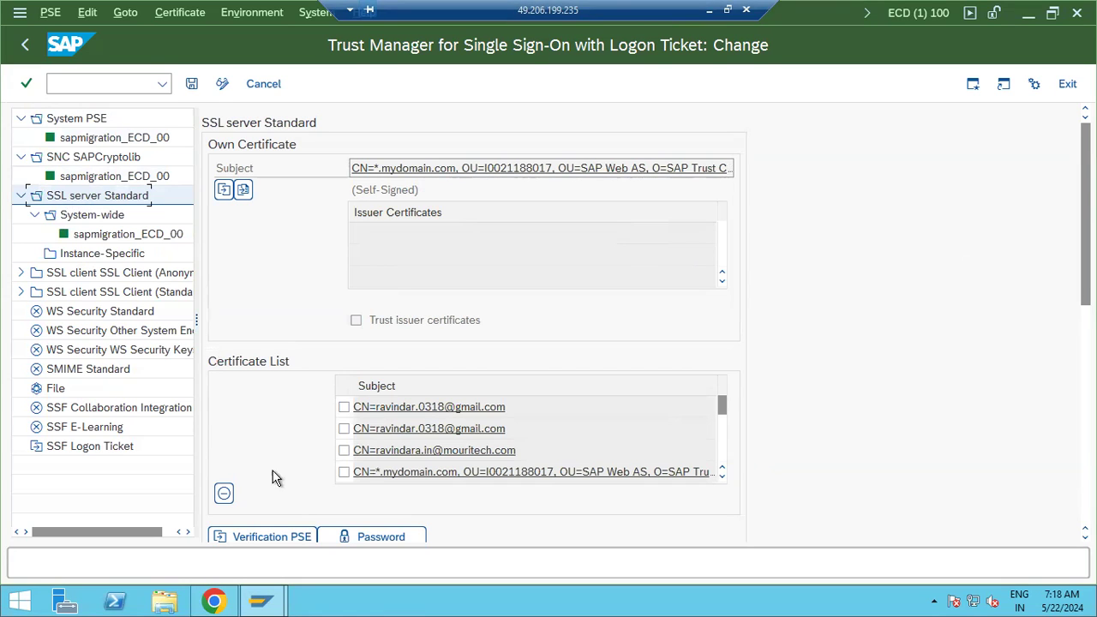
# Remove the third e-mail certificate from SSL server Standard, save, and confirm the own certificate is self-signed
pyautogui.click(344, 449)
pyautogui.click(225, 494)
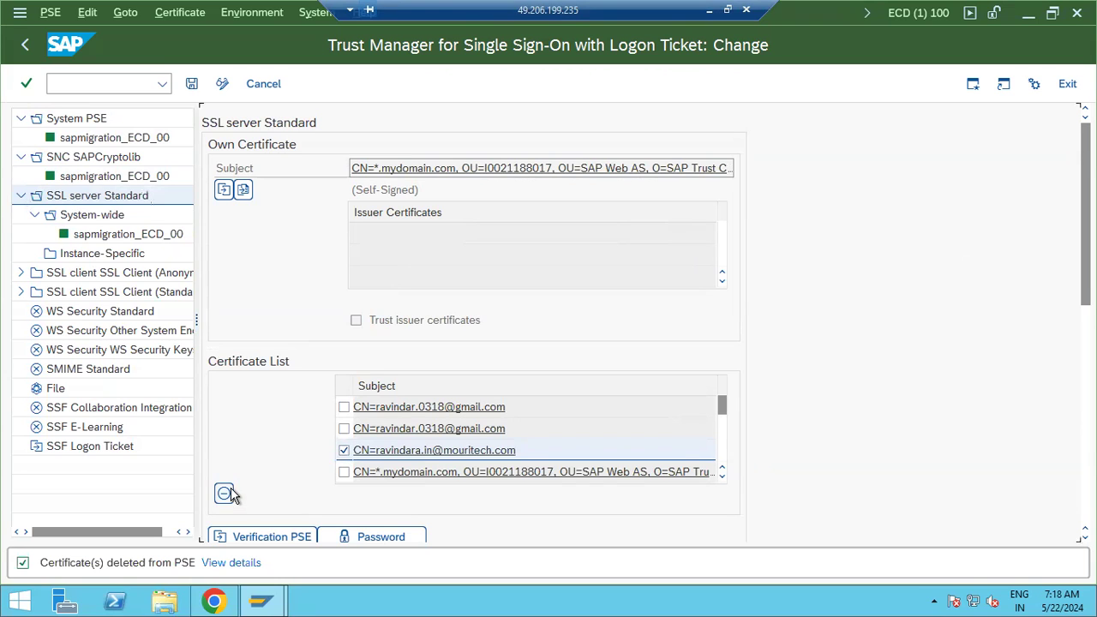
pyautogui.click(190, 88)
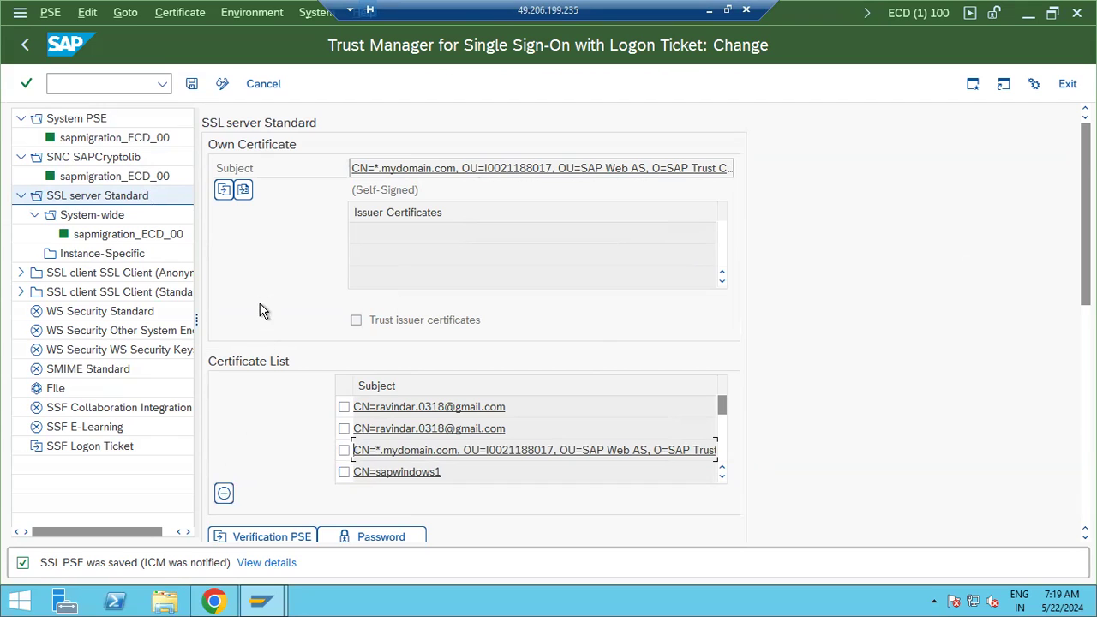
pyautogui.click(375, 168)
pyautogui.moveTo(352, 190); pyautogui.dragTo(436, 192)
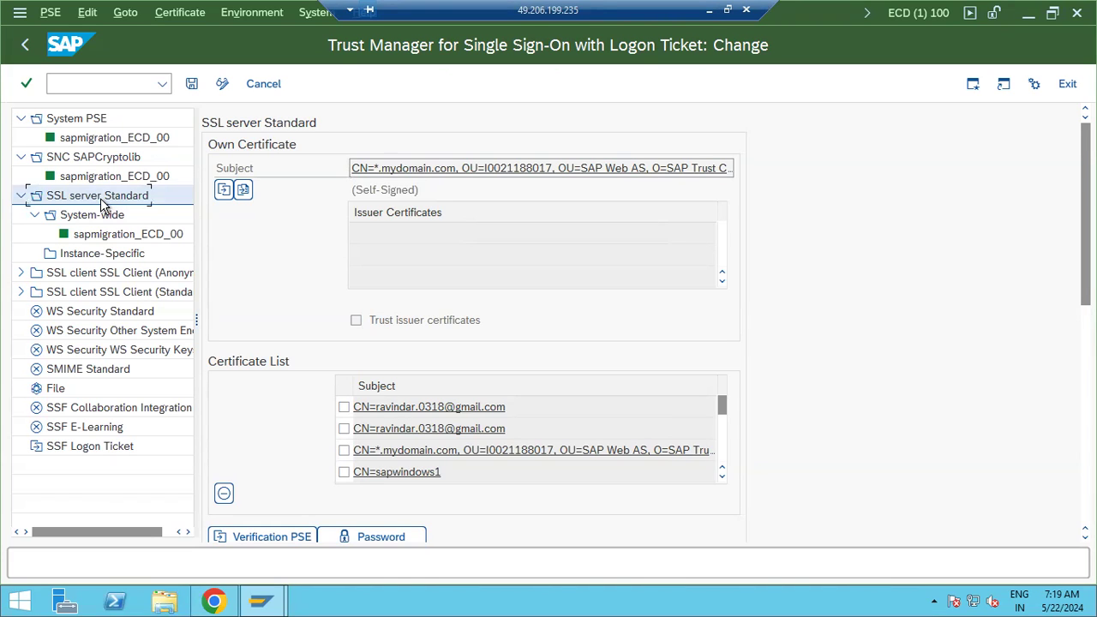
# Generate a PEM certificate request for the SSL server Standard PSE, select all its text, then go to Chrome
pyautogui.click(224, 190)
pyautogui.click(224, 192)
pyautogui.moveTo(86, 134); pyautogui.dragTo(274, 370)
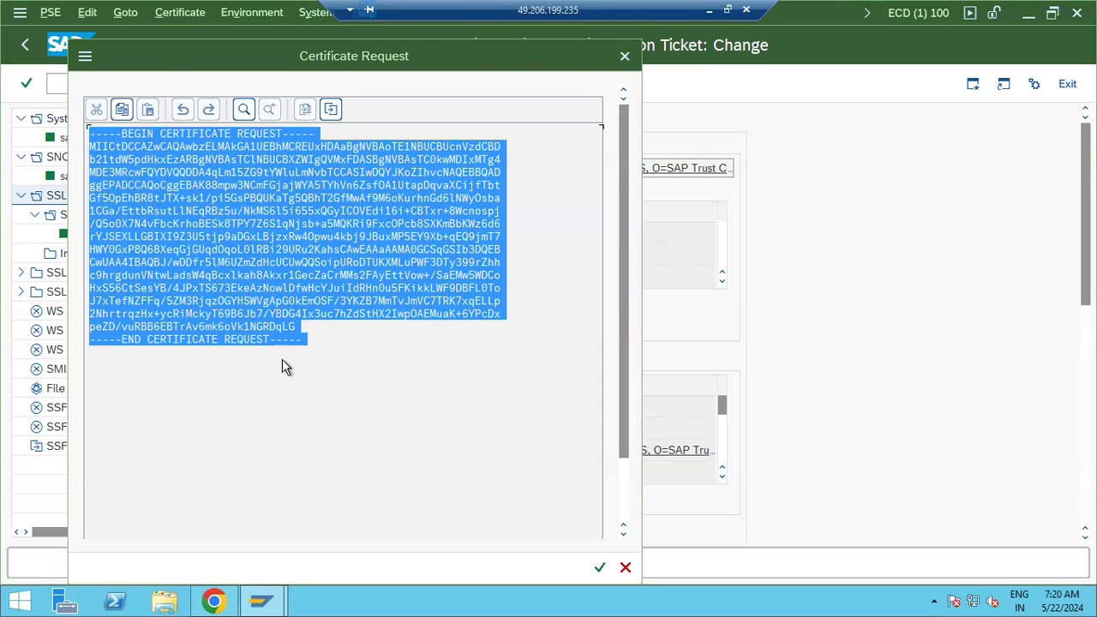
pyautogui.click(214, 600)
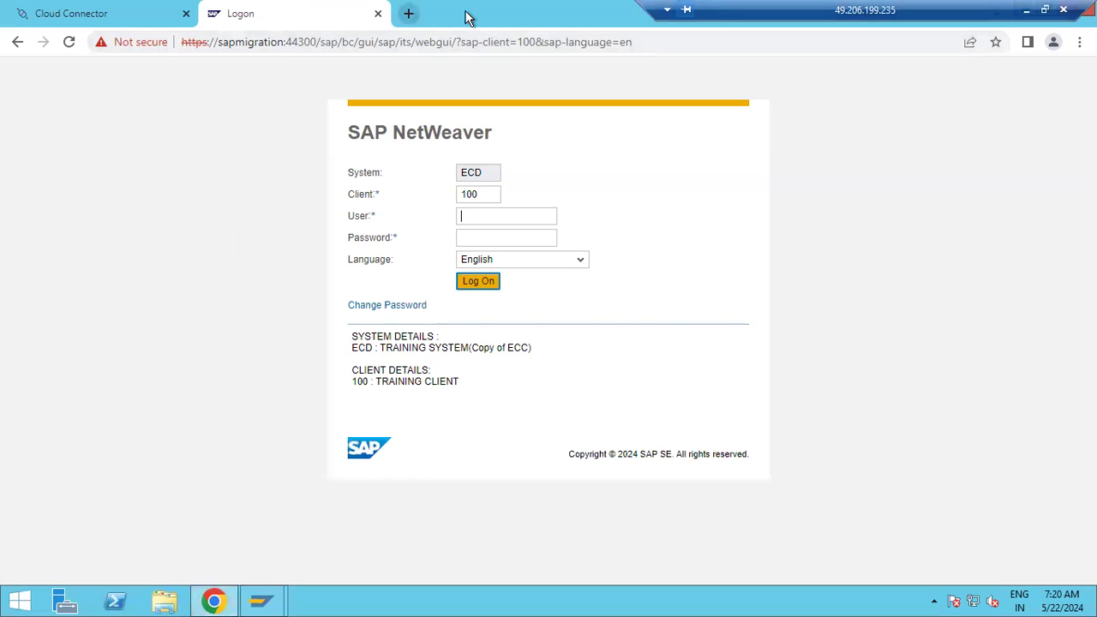
# Search for and open the GoDaddy website in a new tab, then close that tab
pyautogui.click(407, 13)
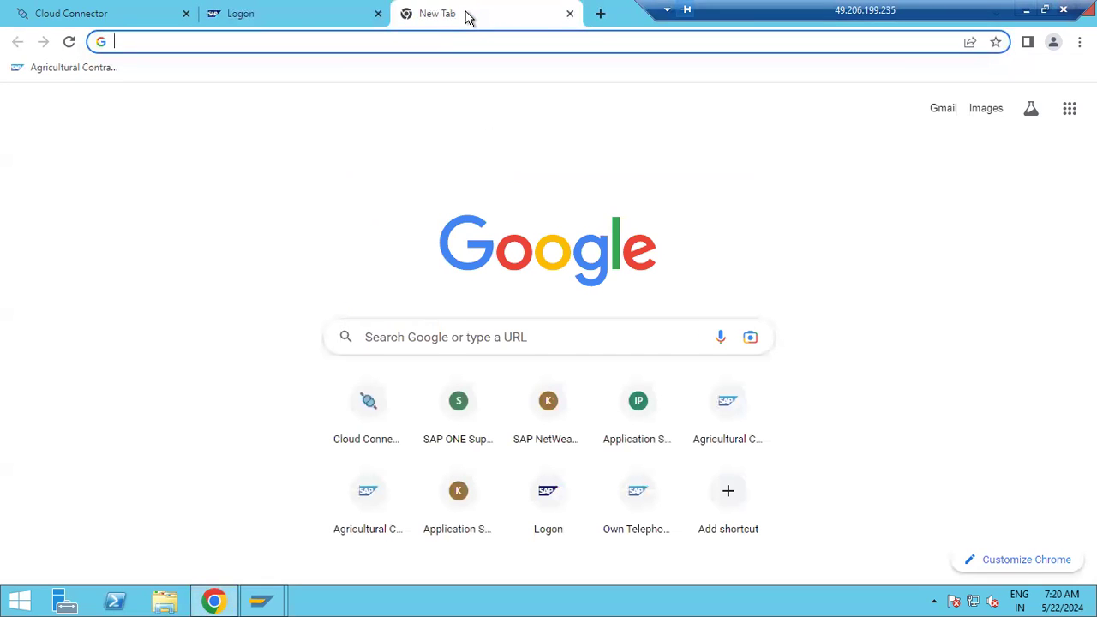
pyautogui.write('godd')
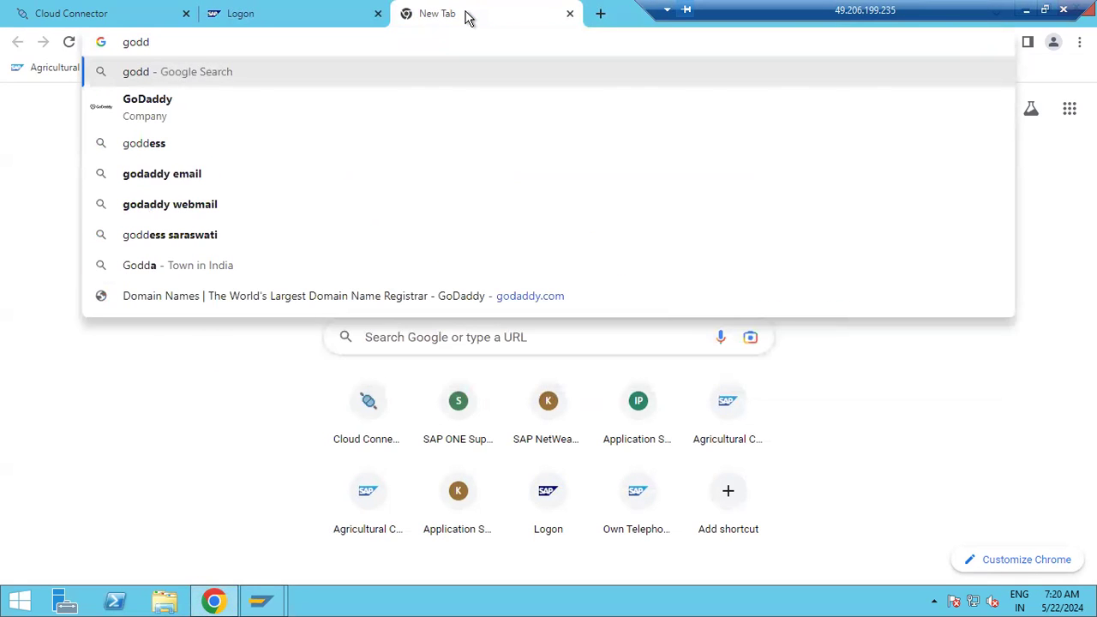
pyautogui.press('BackSpace')
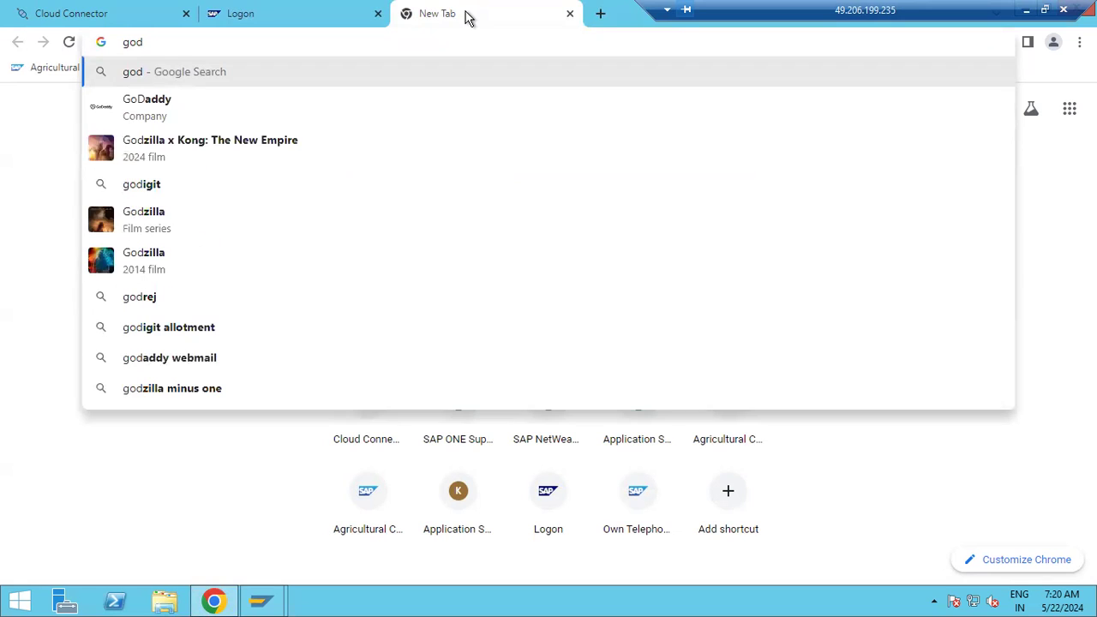
pyautogui.press('Down')
pyautogui.click(159, 117)
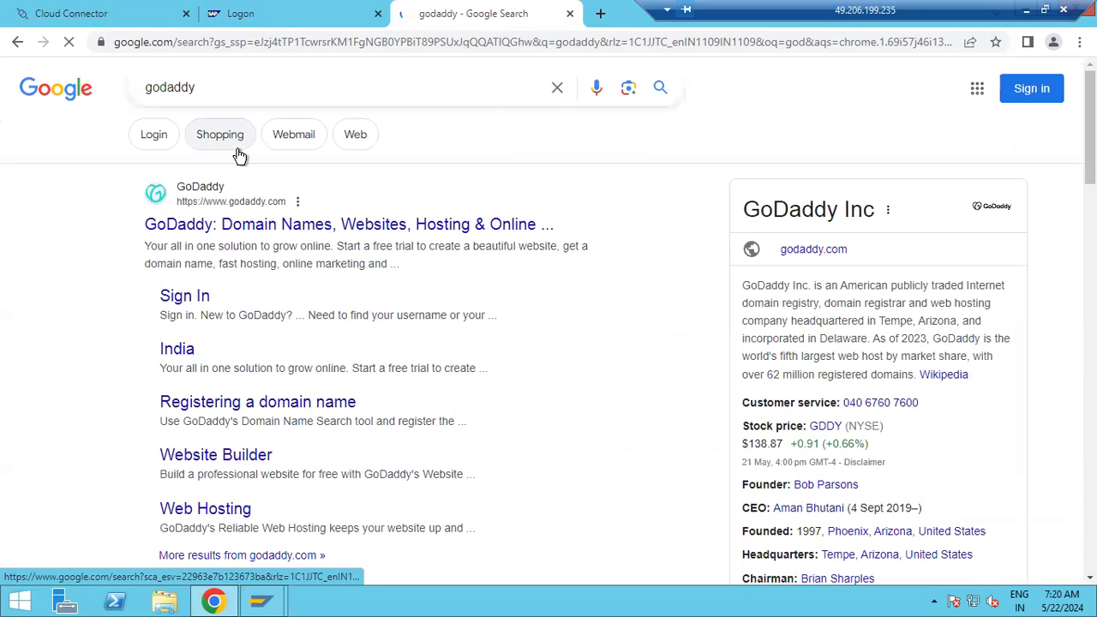
pyautogui.click(285, 232)
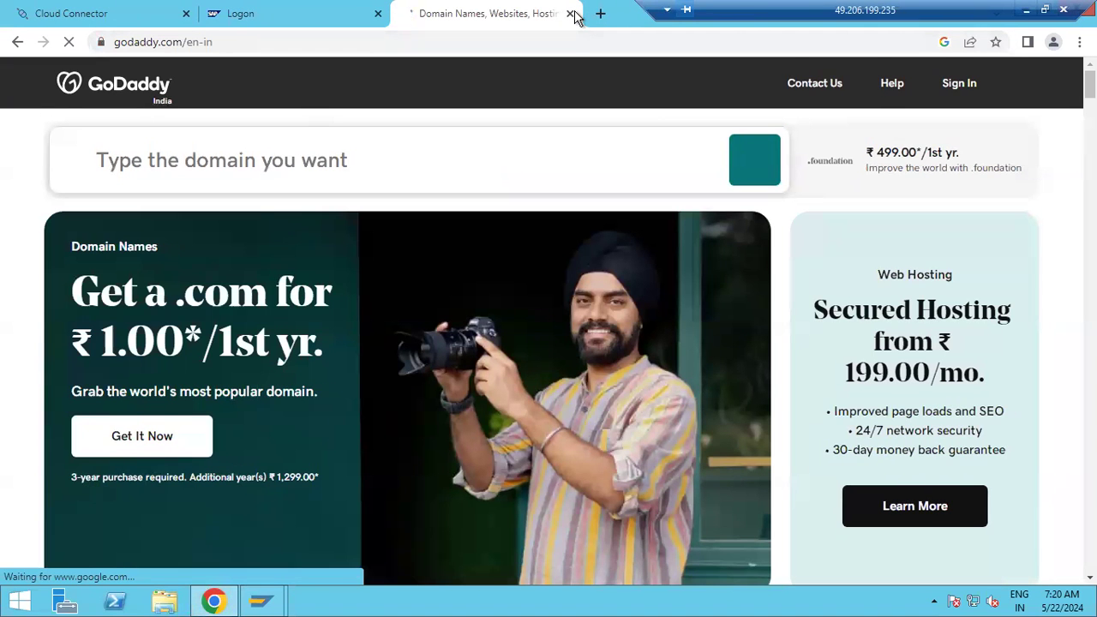
pyautogui.hotkey('ctrl', 'w')
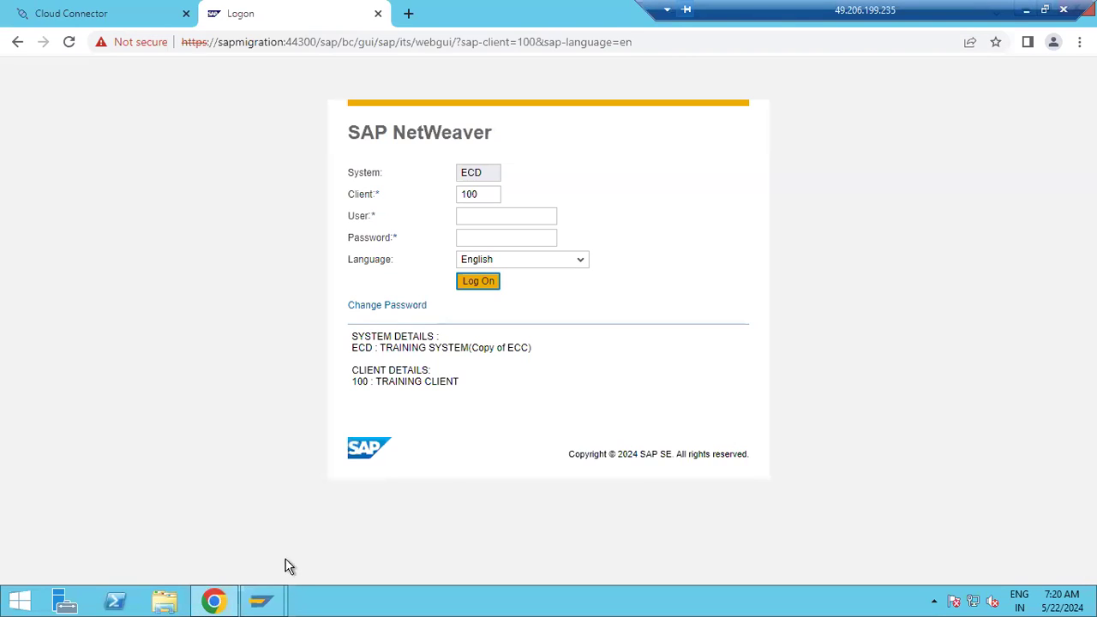
# Dismiss the leftover request, generate a fresh SSL server certificate request, select its text, and cancel it
pyautogui.moveTo(260, 600)
pyautogui.click(346, 533)
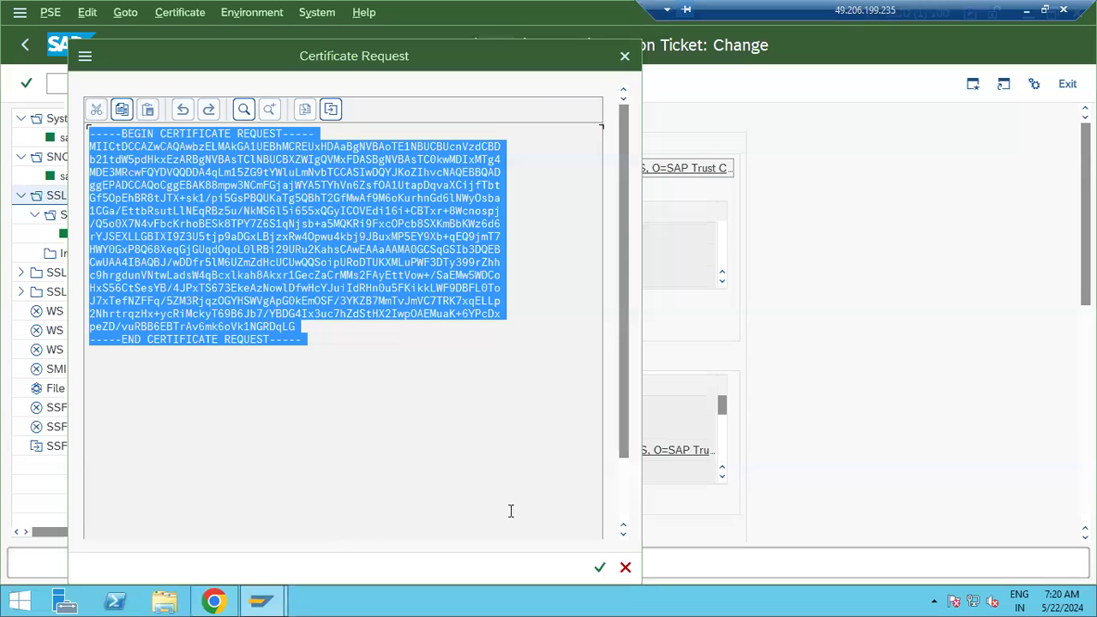
pyautogui.click(623, 568)
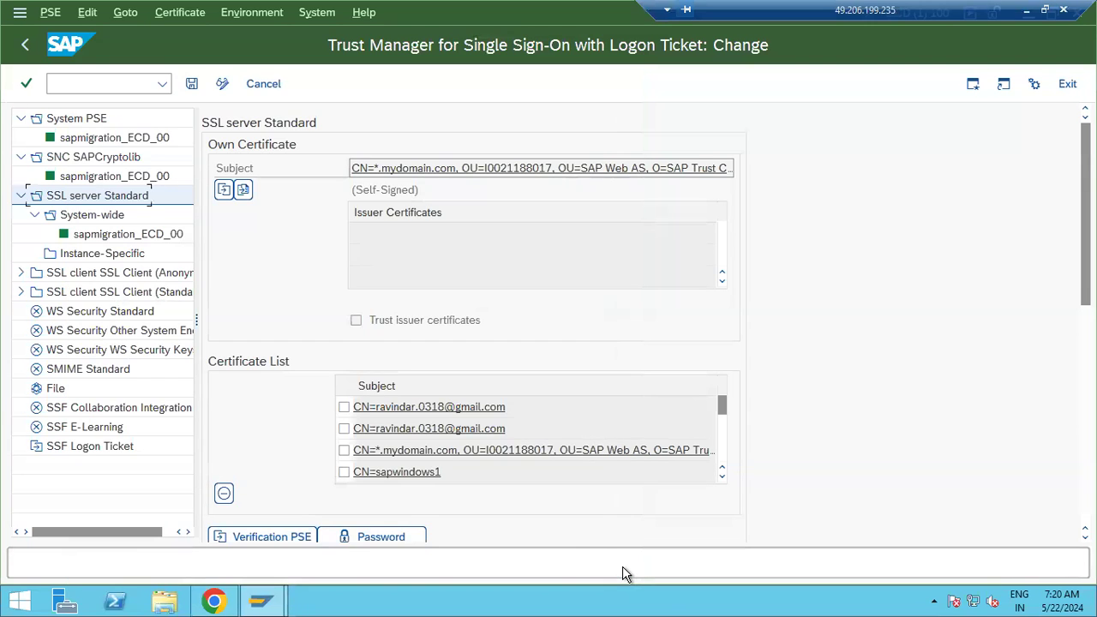
pyautogui.click(224, 189)
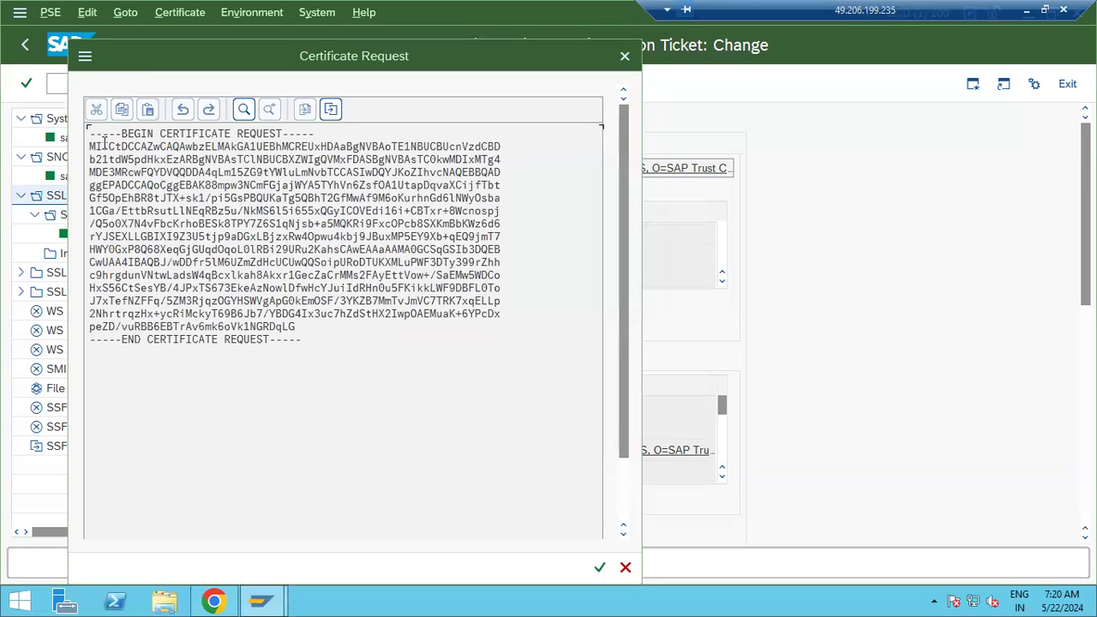
pyautogui.moveTo(91, 133); pyautogui.dragTo(352, 359)
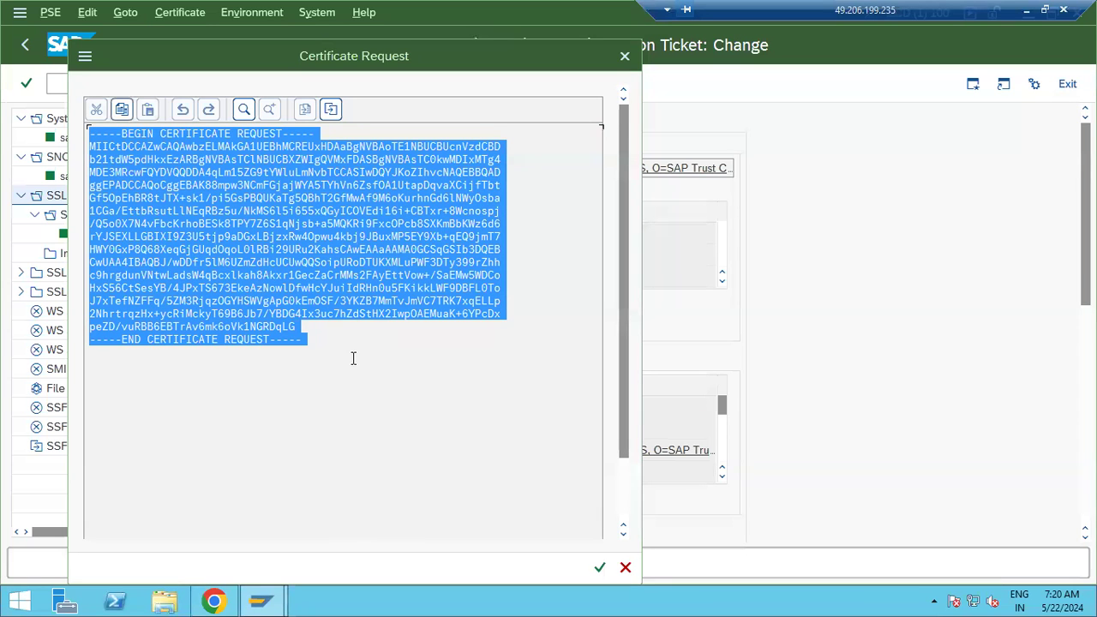
pyautogui.click(624, 567)
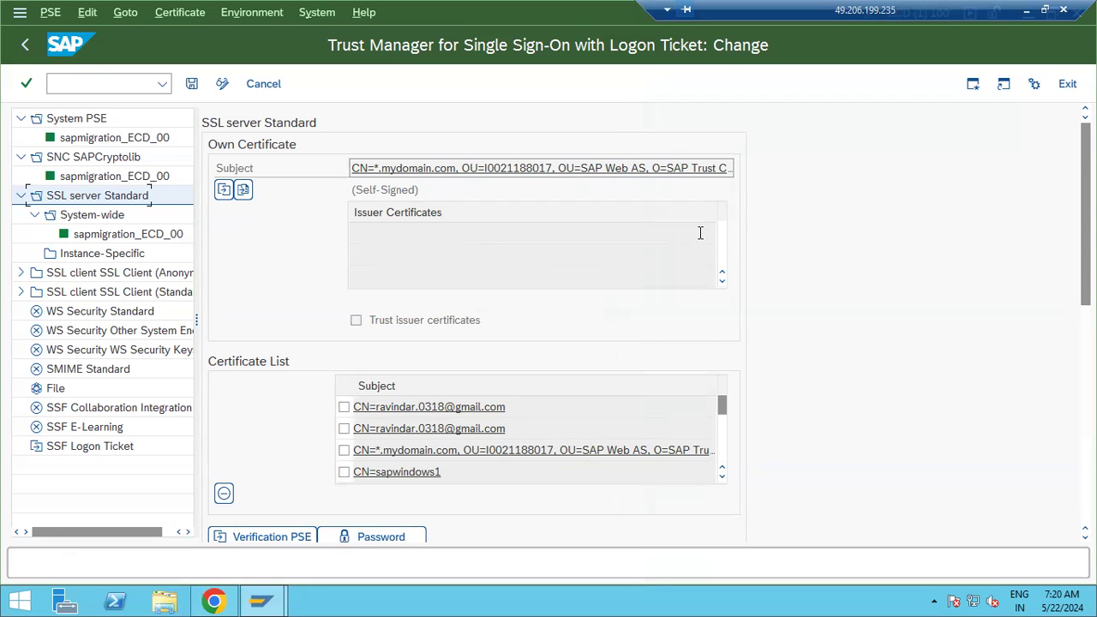
# Try importing a certificate response from a file, then cancel without loading one
pyautogui.click(244, 190)
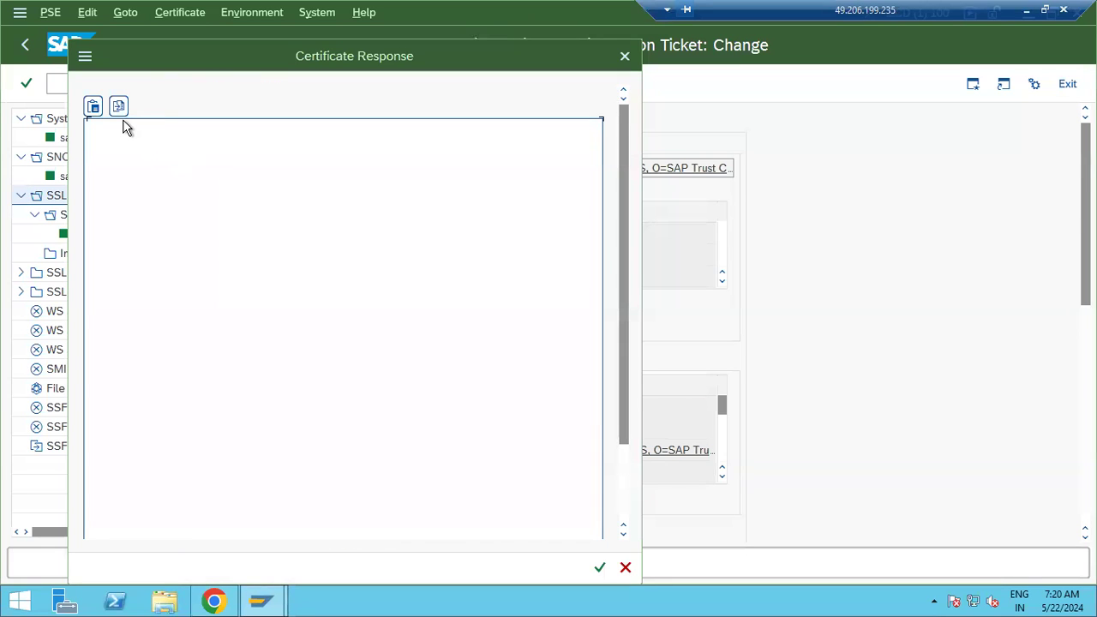
pyautogui.click(118, 108)
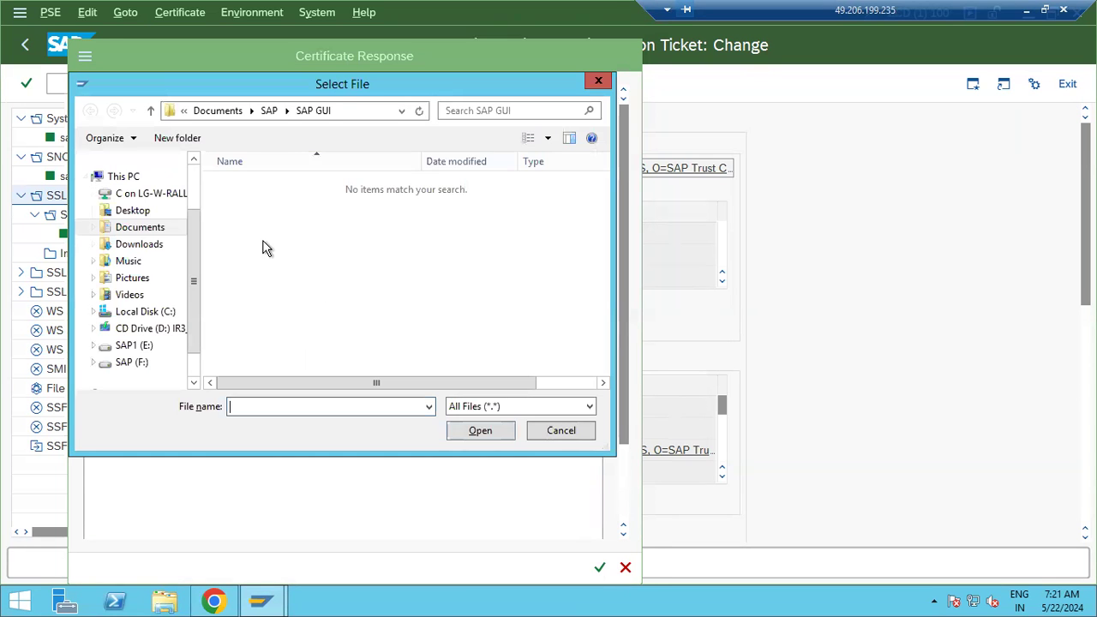
pyautogui.click(557, 432)
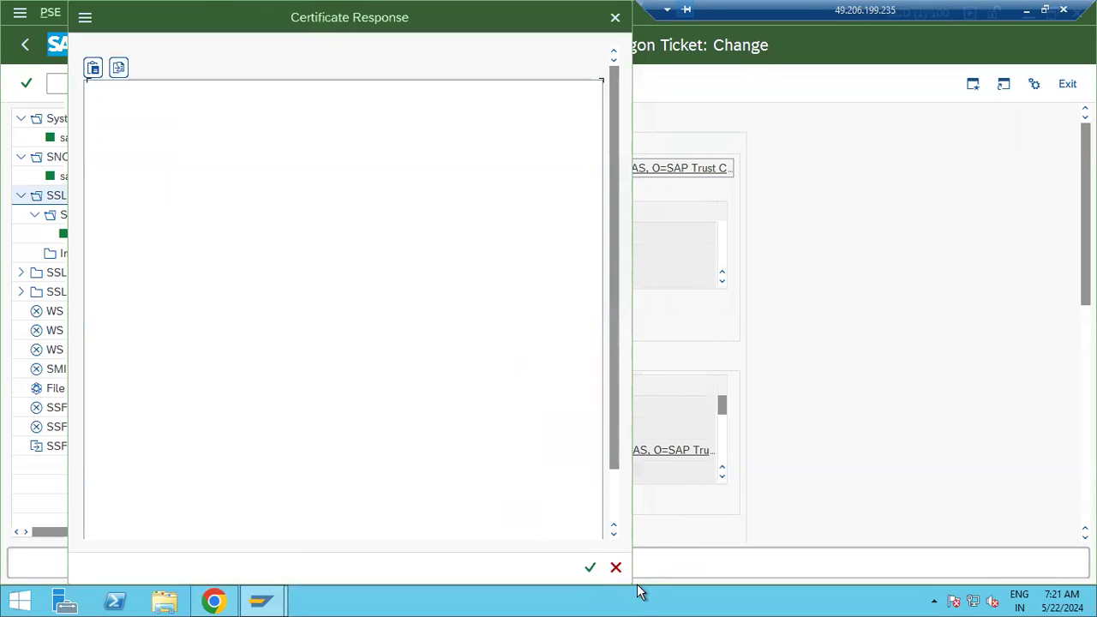
pyautogui.click(614, 566)
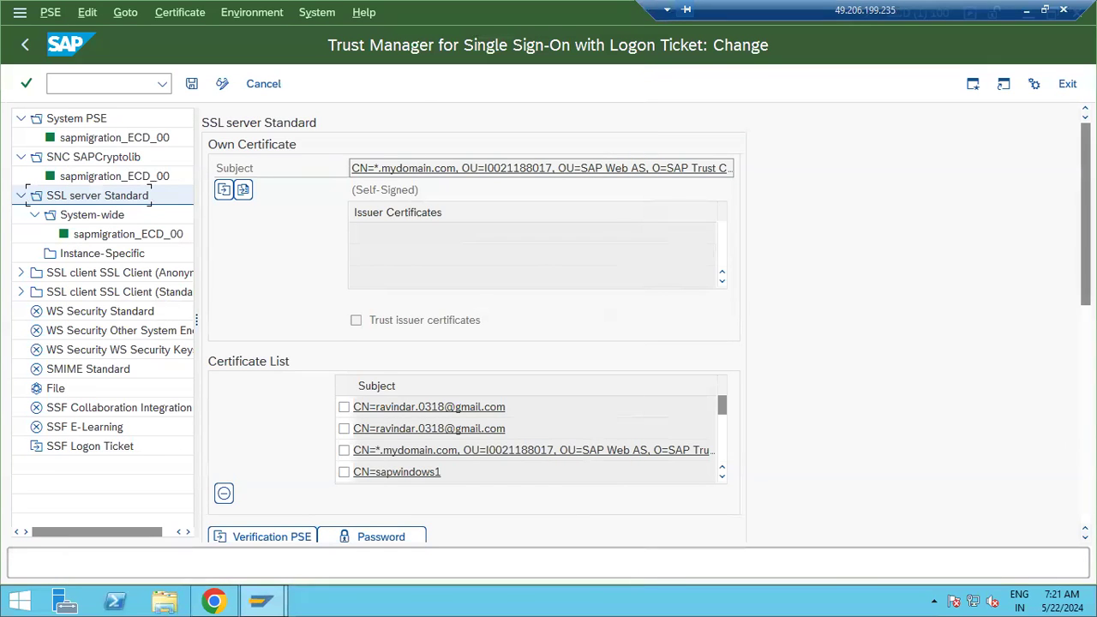
# Add the own certificate to the certificate list, getting 'Certificate already exists', then go to Chrome
pyautogui.scroll(-5, 1070, 448)
pyautogui.click(423, 401)
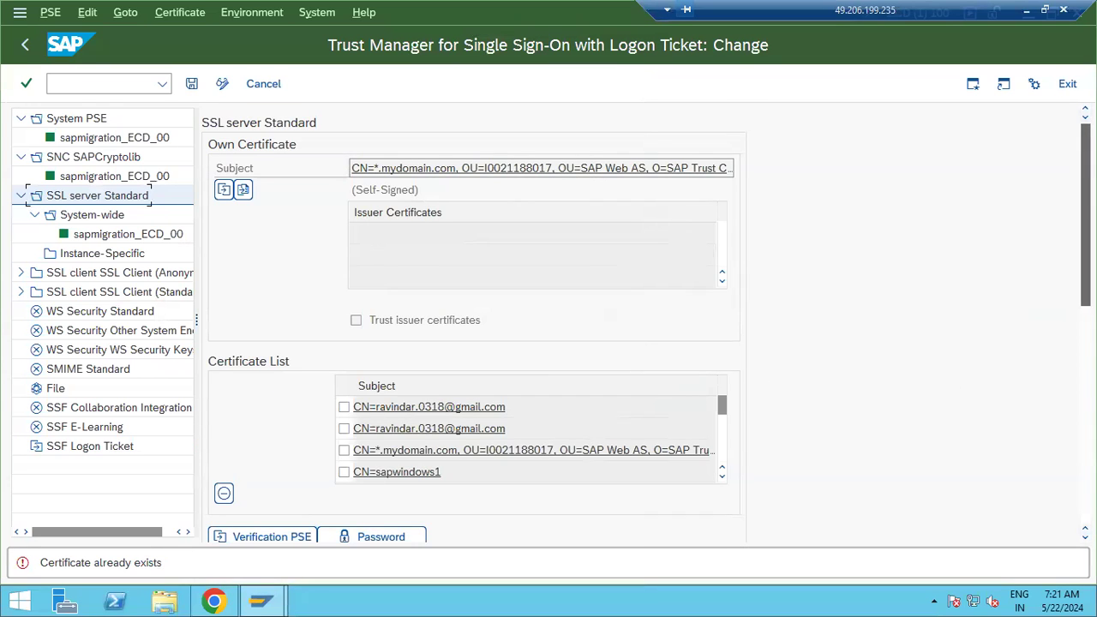
pyautogui.scroll(-3, 1071, 294)
pyautogui.scroll(-1, 1071, 294)
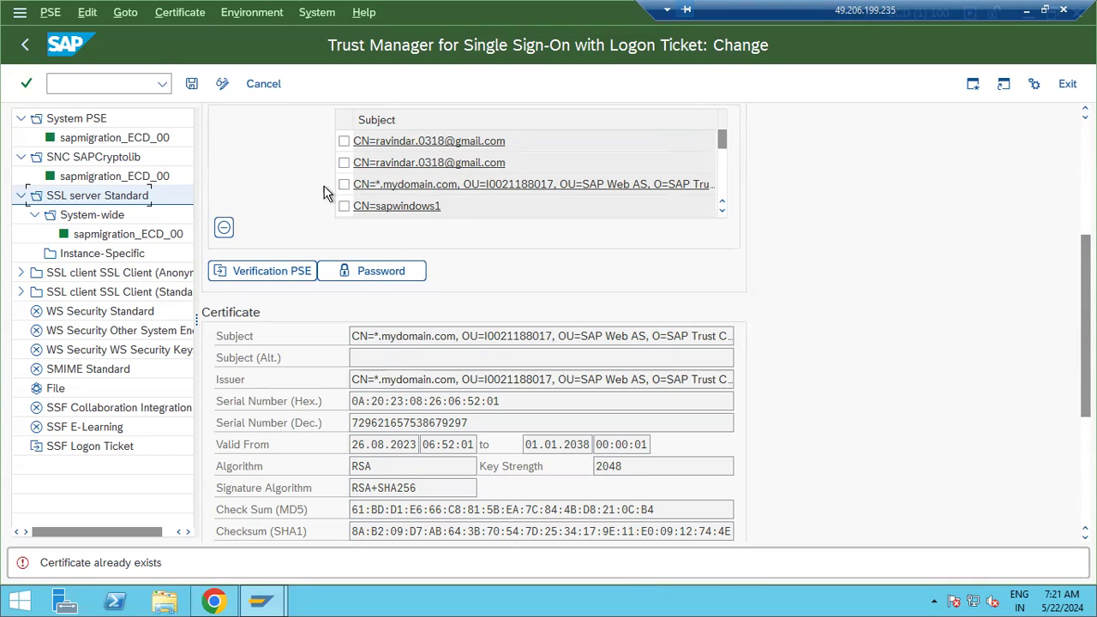
pyautogui.click(214, 602)
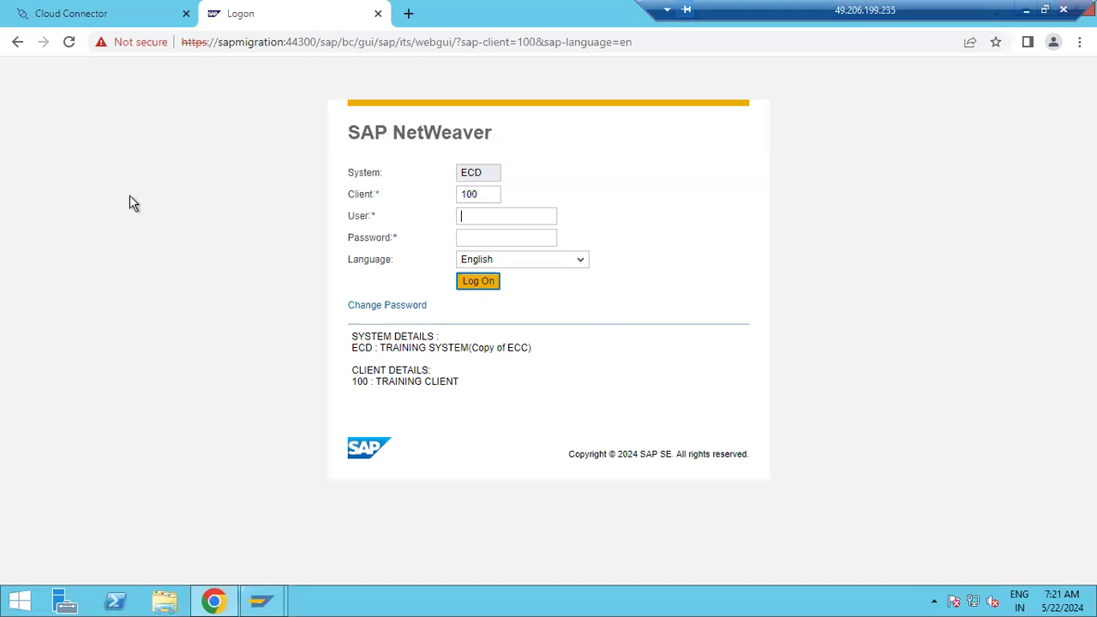
# Inspect the logon site's *.mydomain.com certificate, issued by SAP Trust Community and valid until 2038
pyautogui.click(133, 41)
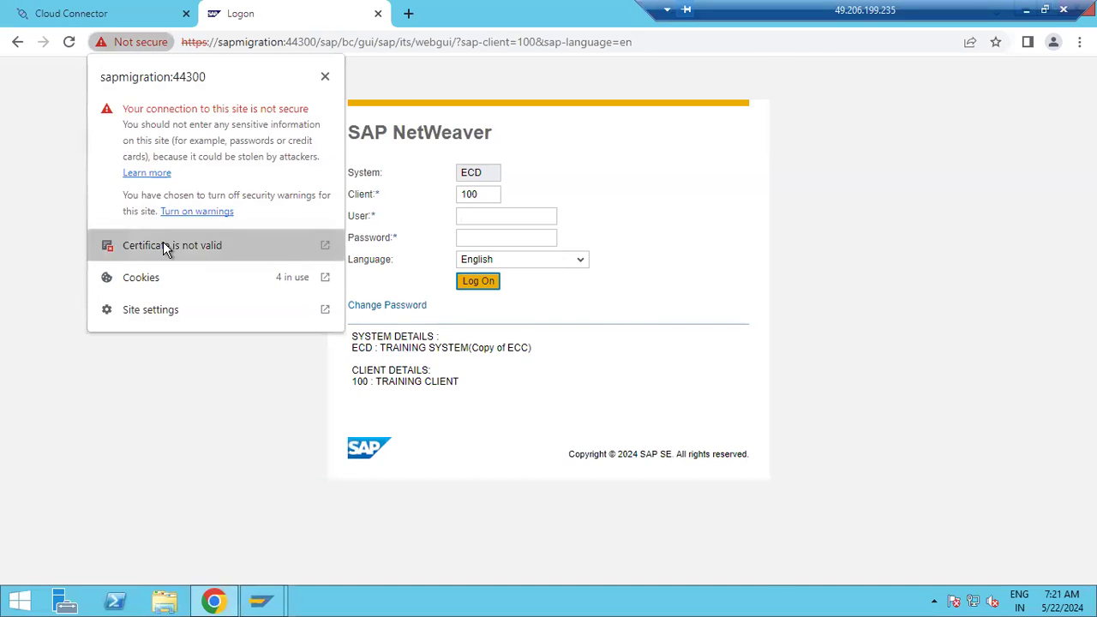
pyautogui.click(166, 247)
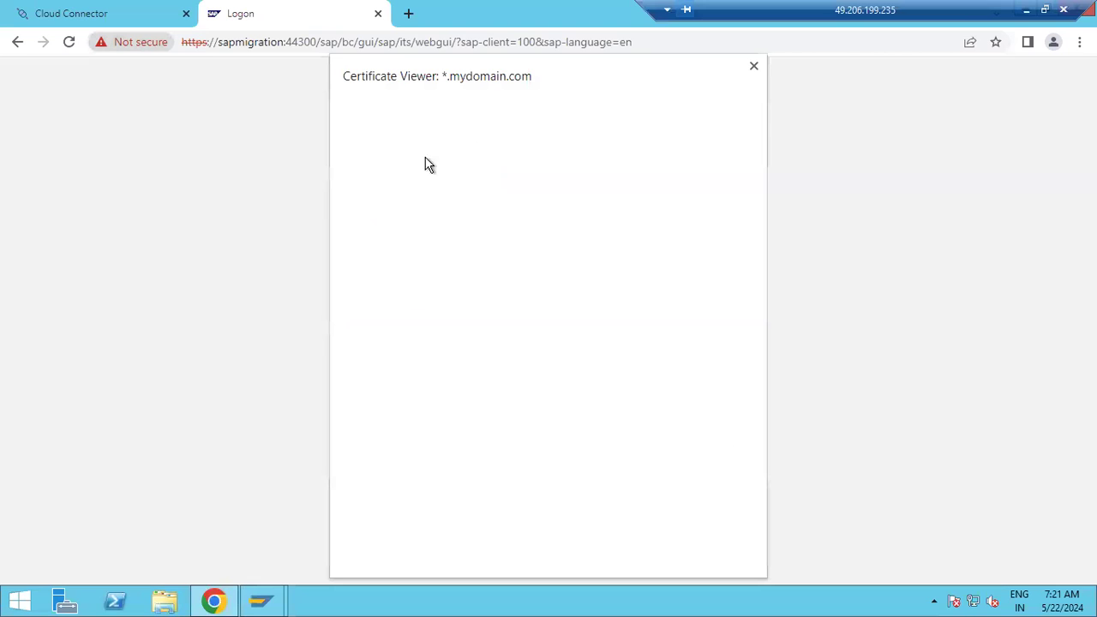
pyautogui.click(70, 52)
pyautogui.click(753, 68)
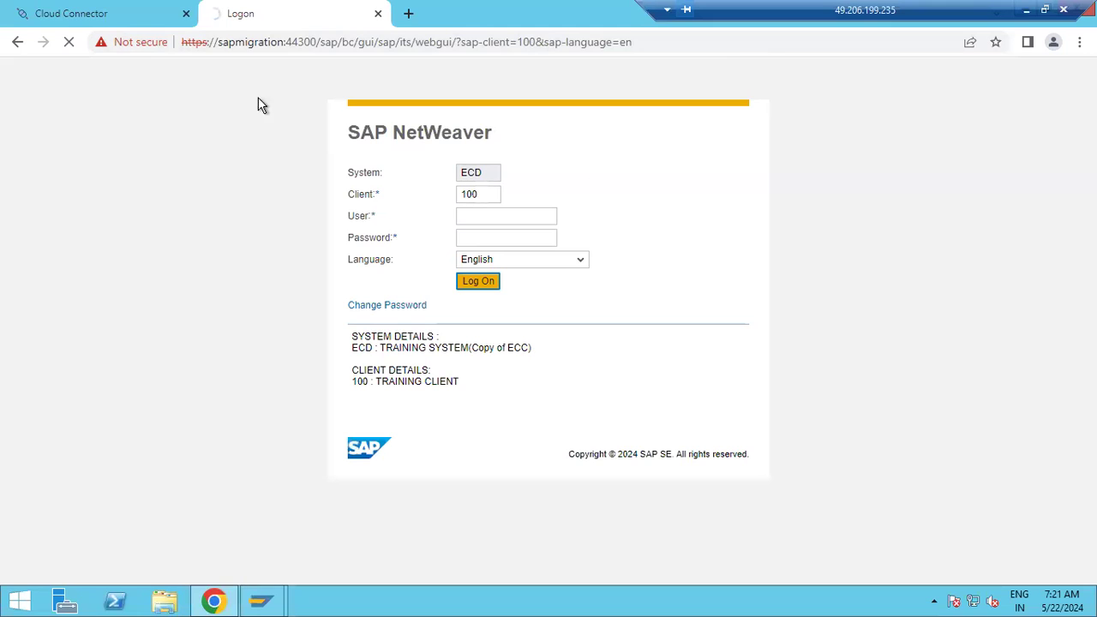
pyautogui.click(153, 75)
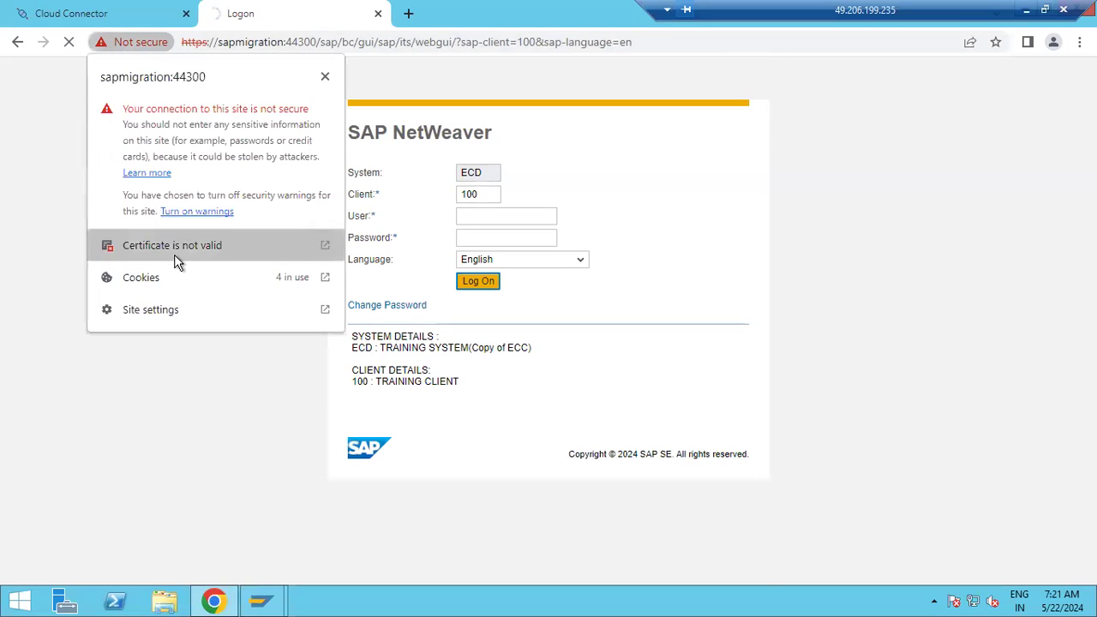
pyautogui.click(176, 255)
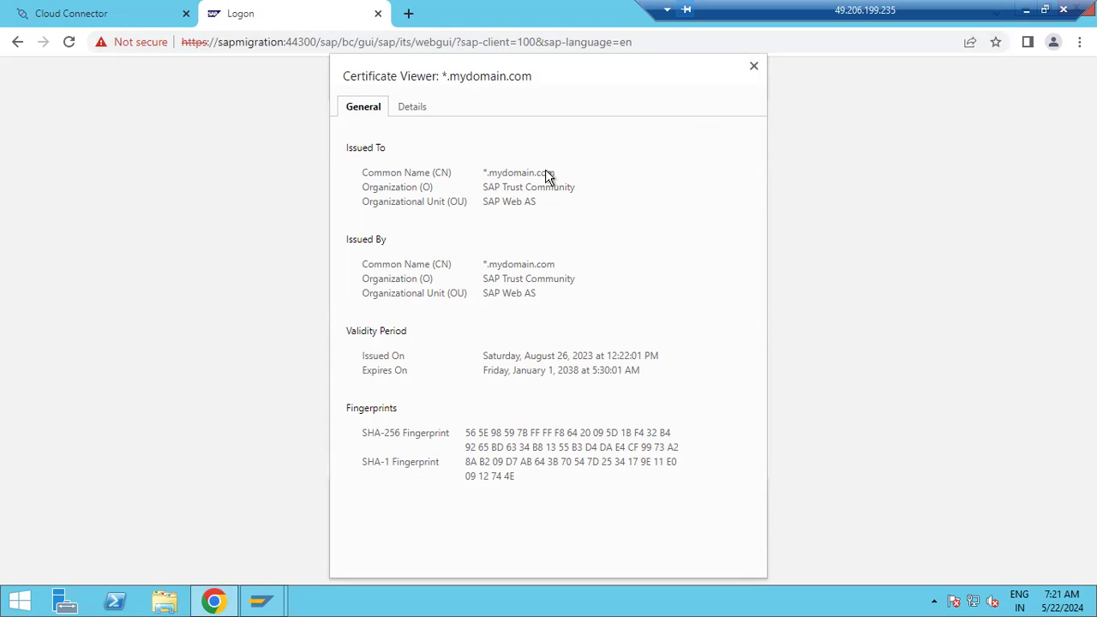
# In Trust Manager, select the own certificate's subject and show the anonymous SSL client PSE (CN=anonymous)
pyautogui.moveTo(262, 600)
pyautogui.click(296, 557)
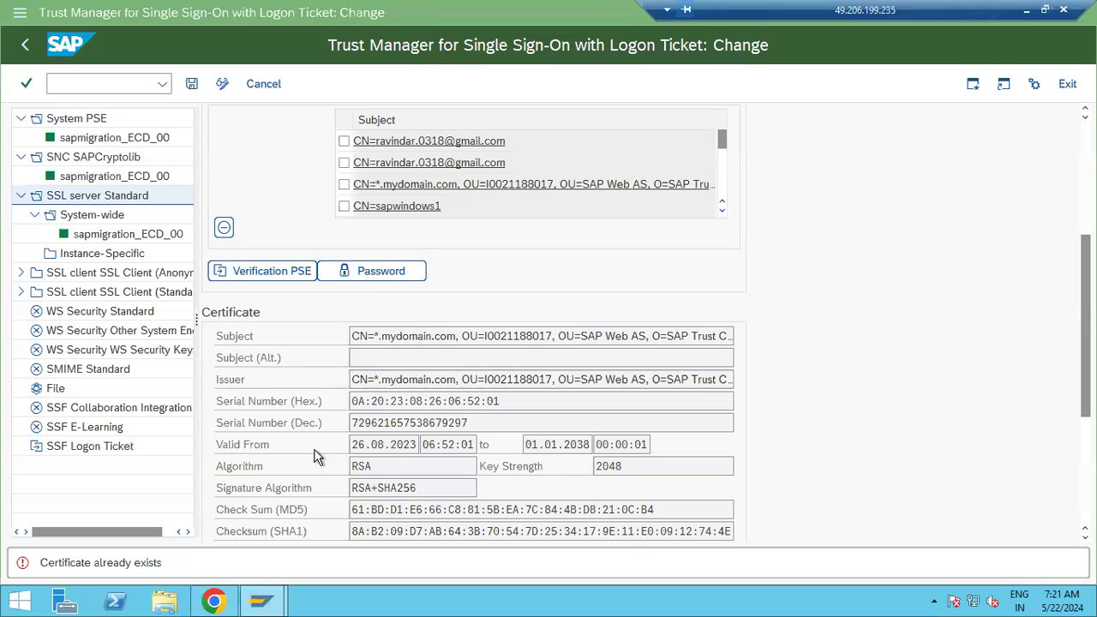
pyautogui.moveTo(358, 335); pyautogui.dragTo(728, 335)
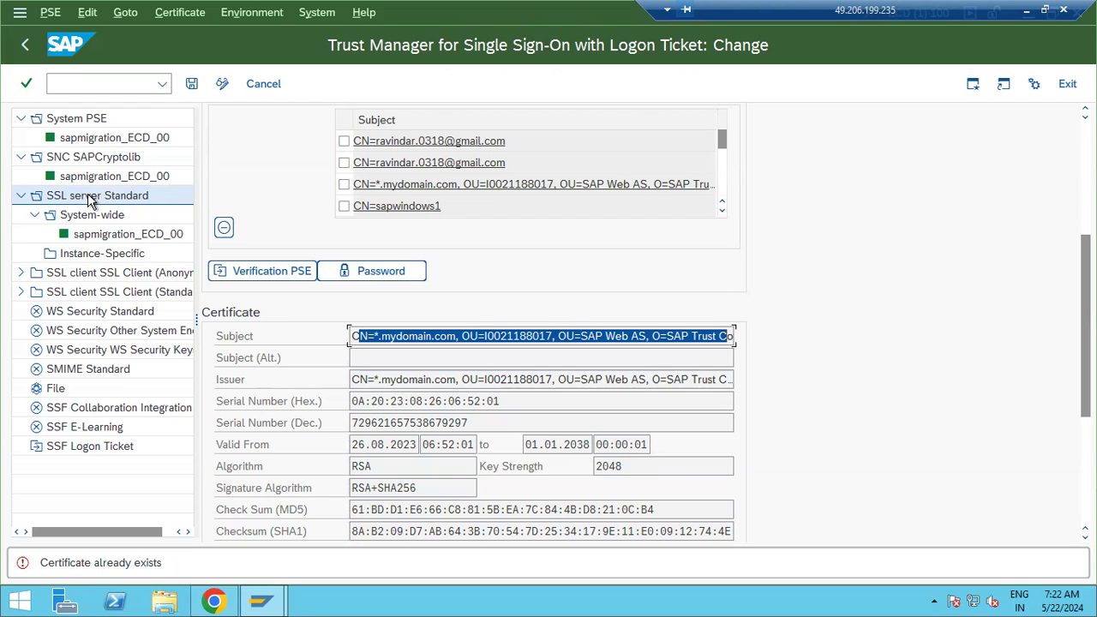
pyautogui.click(90, 272)
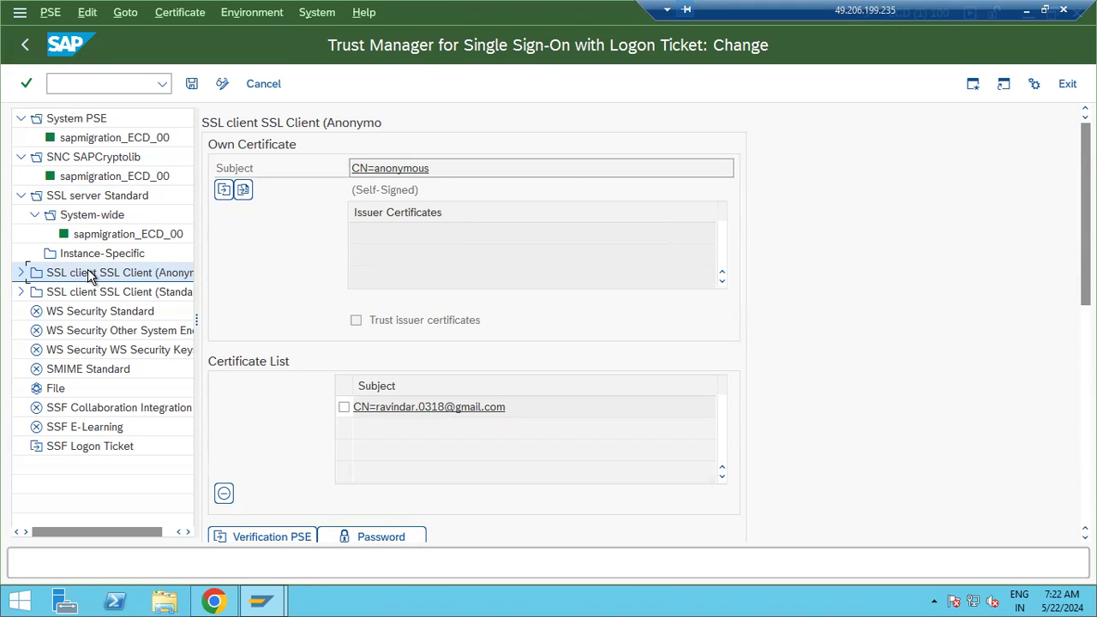
# Expand the anonymous SSL client, check its sapmigration_ECD_00 entry, then select the Standard SSL client
pyautogui.click(21, 272)
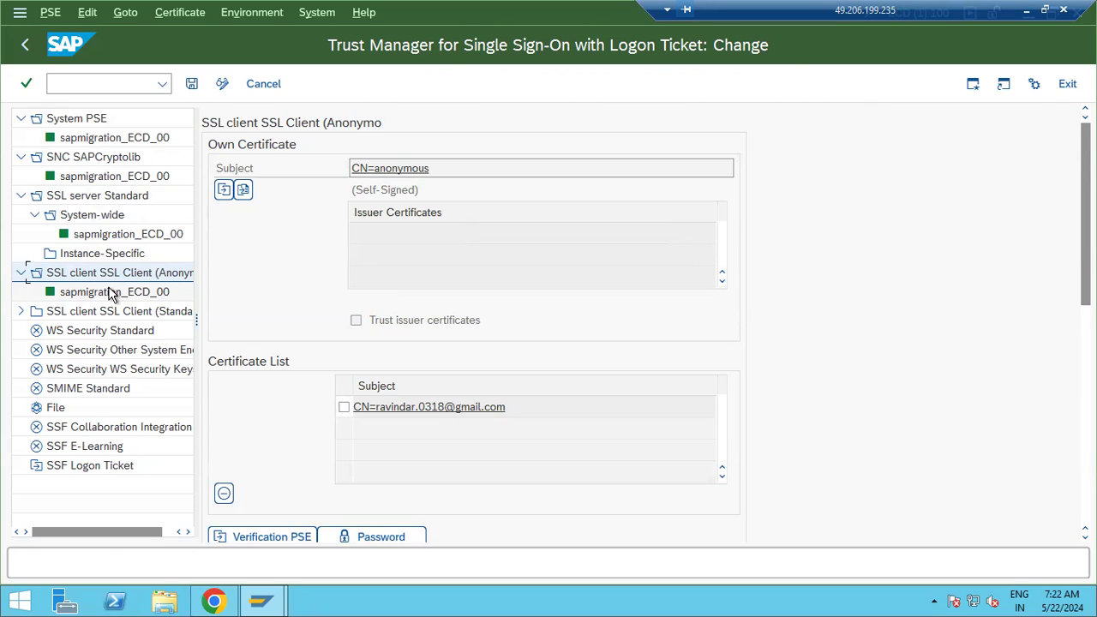
pyautogui.click(110, 293)
pyautogui.click(109, 274)
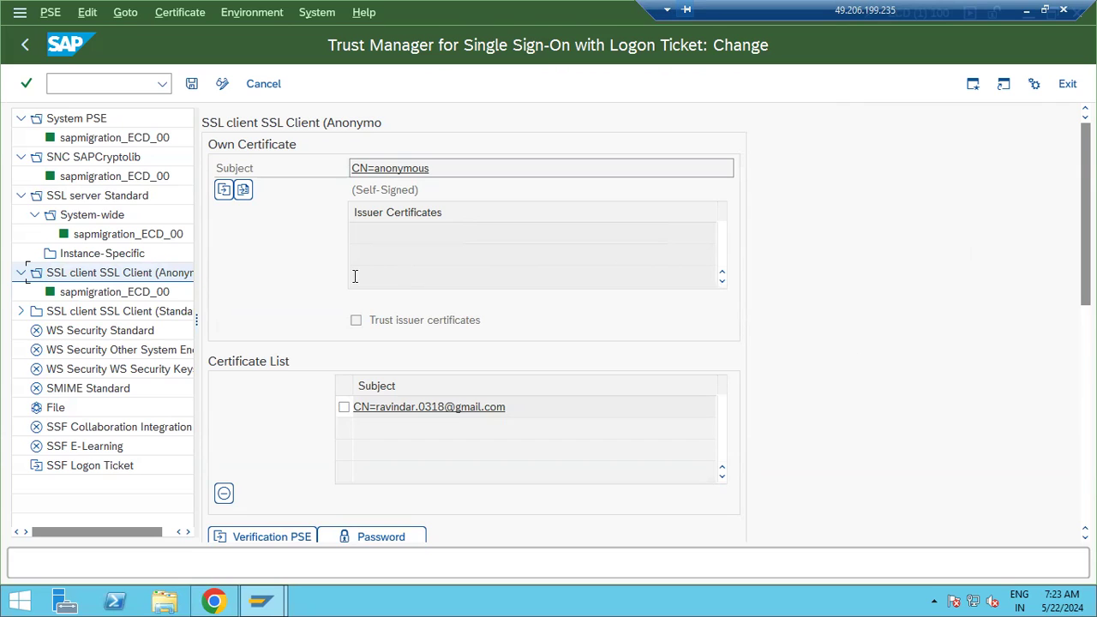
pyautogui.click(123, 313)
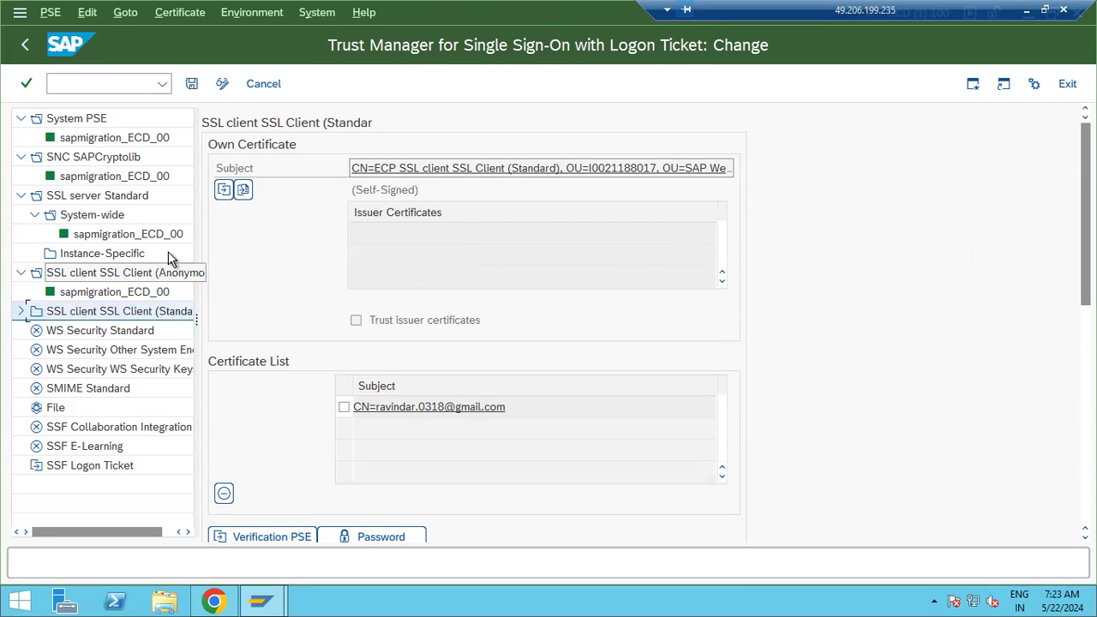
# Compare the SSL server Standard, Standard SSL client and anonymous SSL client certificates
pyautogui.doubleClick(120, 194)
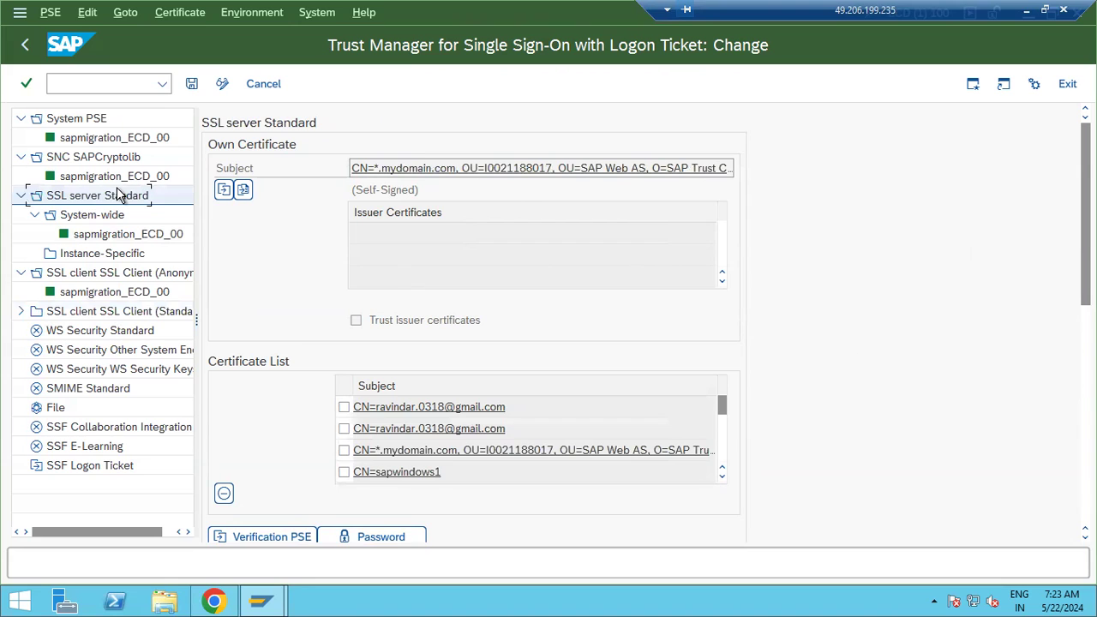
pyautogui.doubleClick(115, 314)
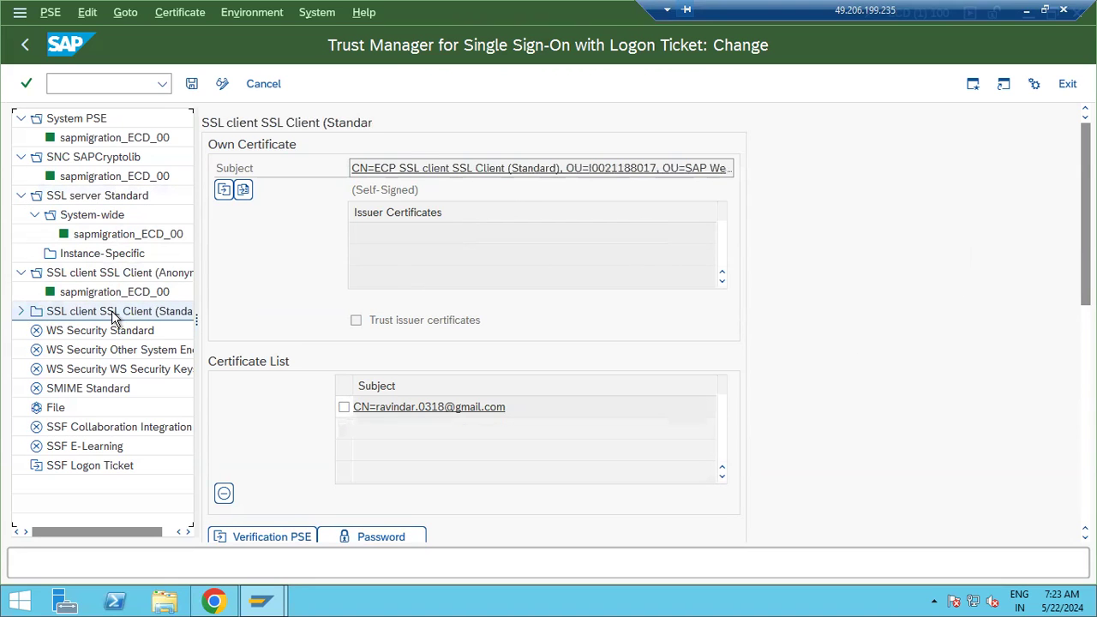
pyautogui.doubleClick(120, 272)
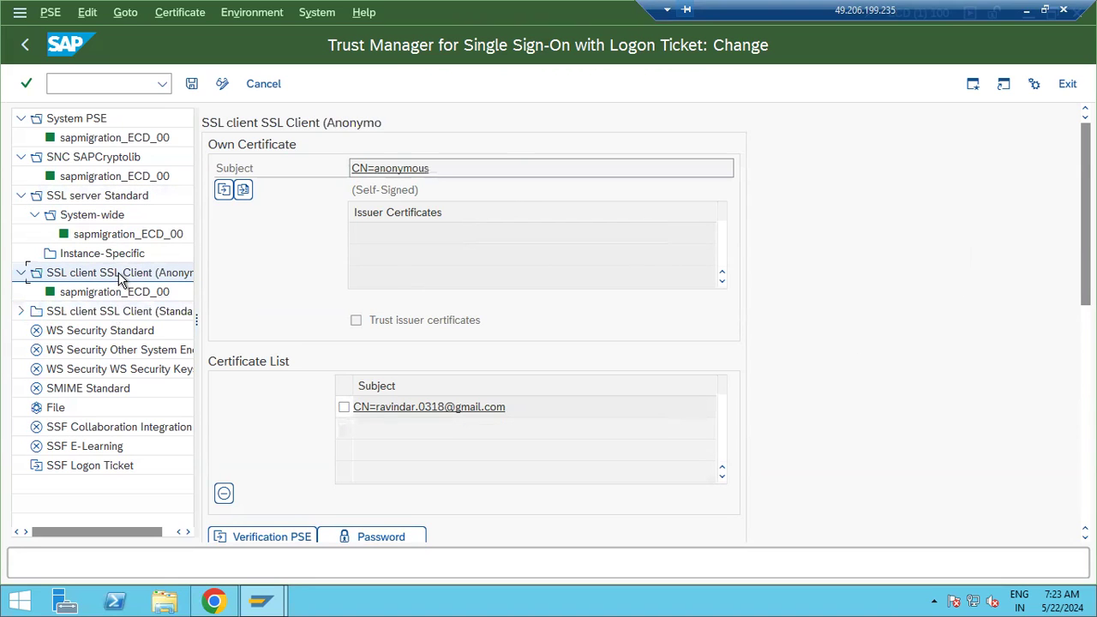
pyautogui.doubleClick(114, 311)
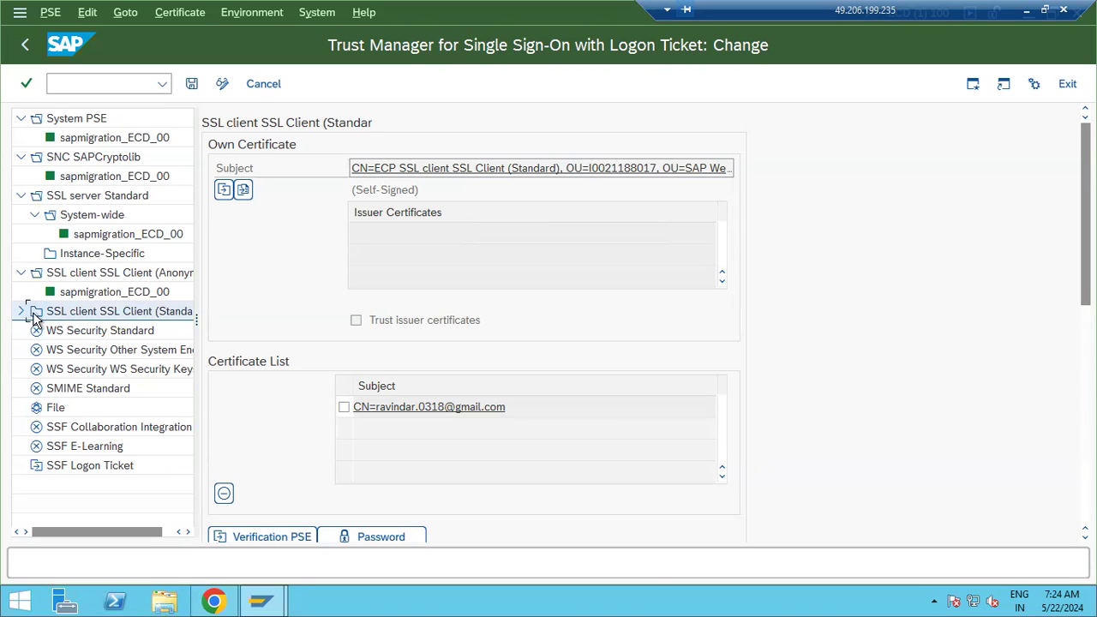
# Expand the Standard SSL client, check sapmigration_ECD_00, then cycle back to the System PSE
pyautogui.click(21, 311)
pyautogui.click(81, 335)
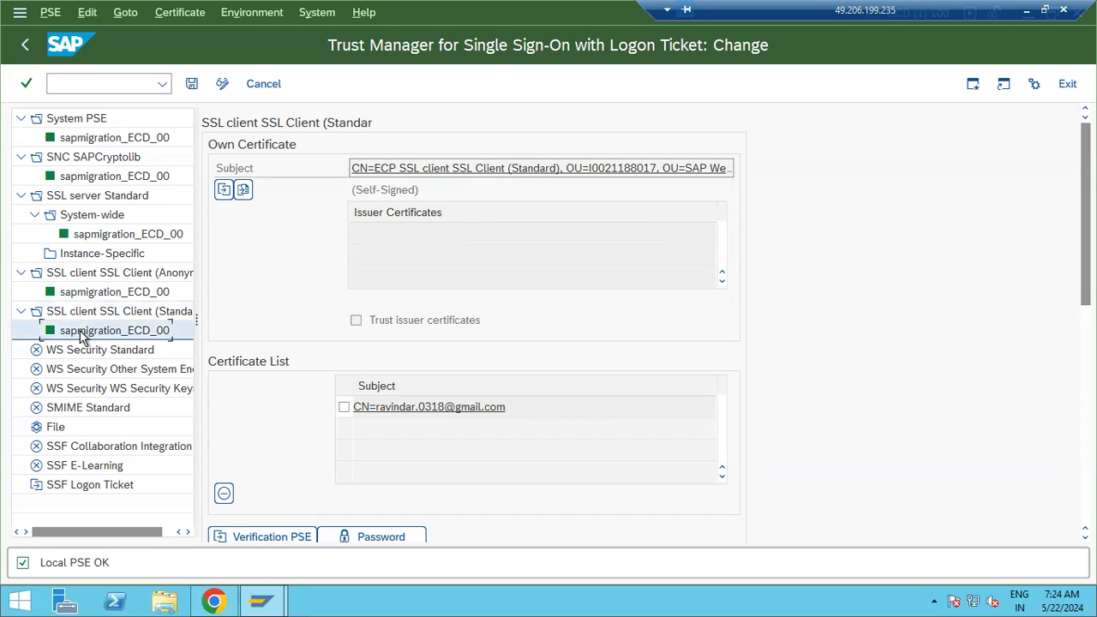
pyautogui.click(95, 313)
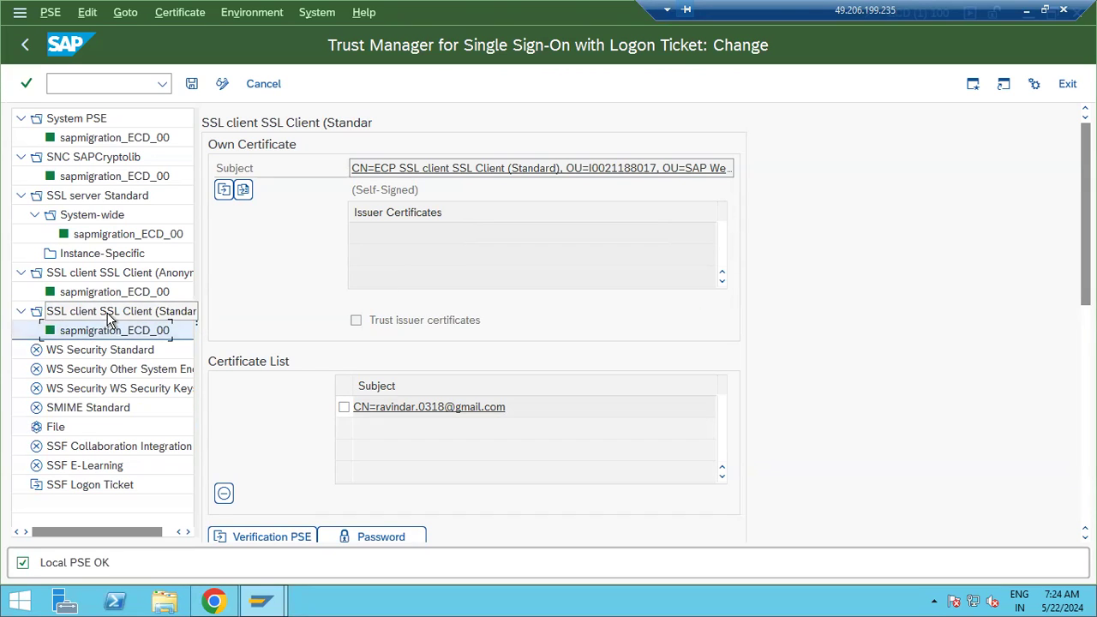
pyautogui.click(110, 274)
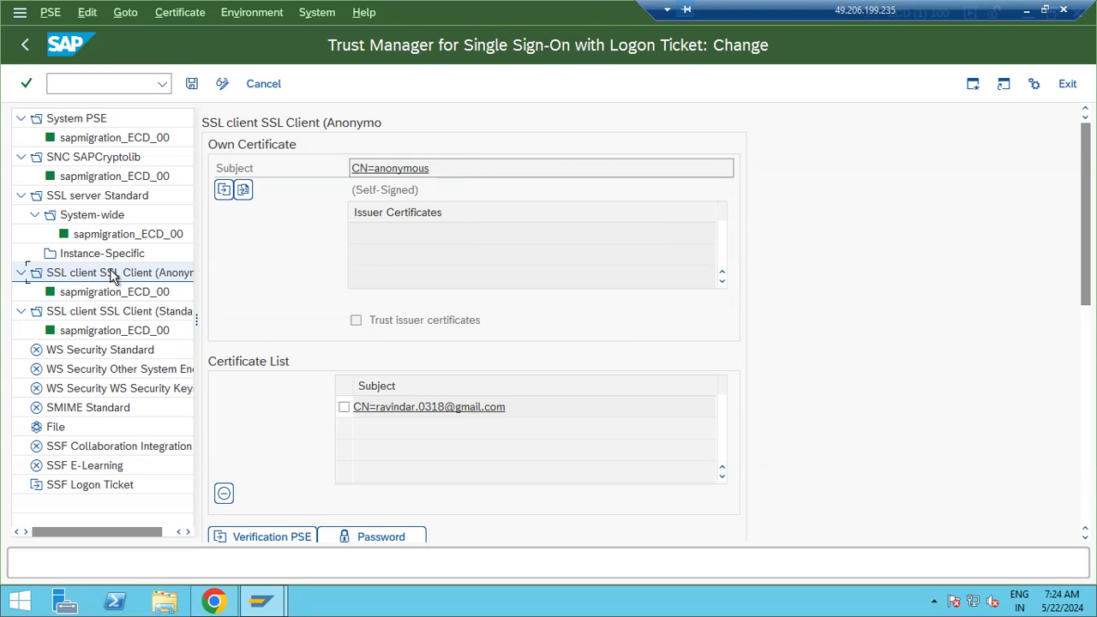
pyautogui.click(99, 198)
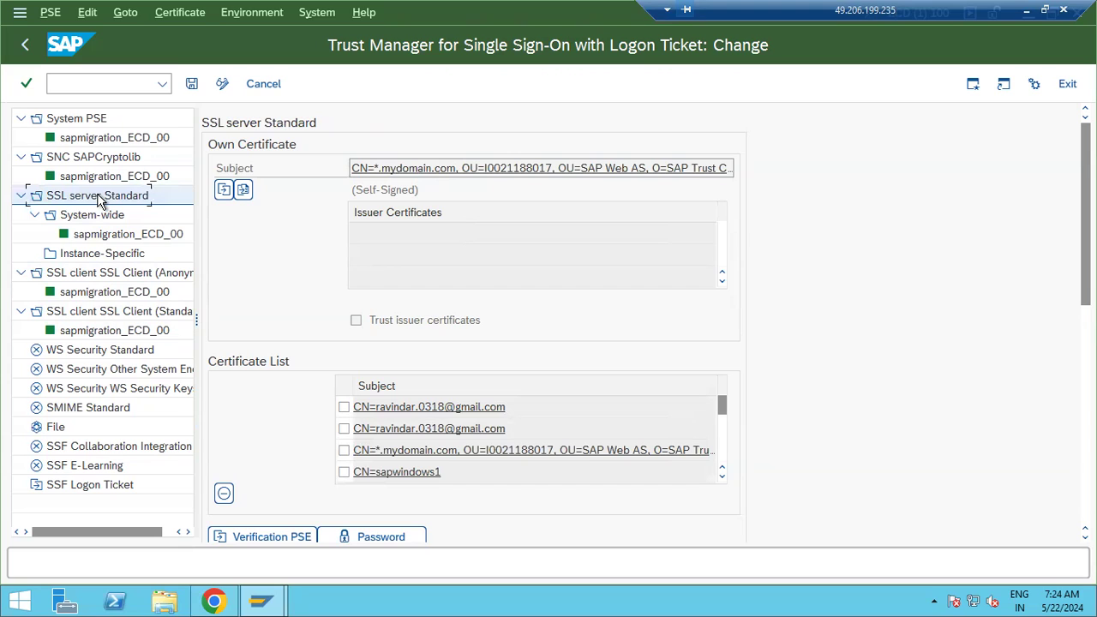
pyautogui.click(94, 121)
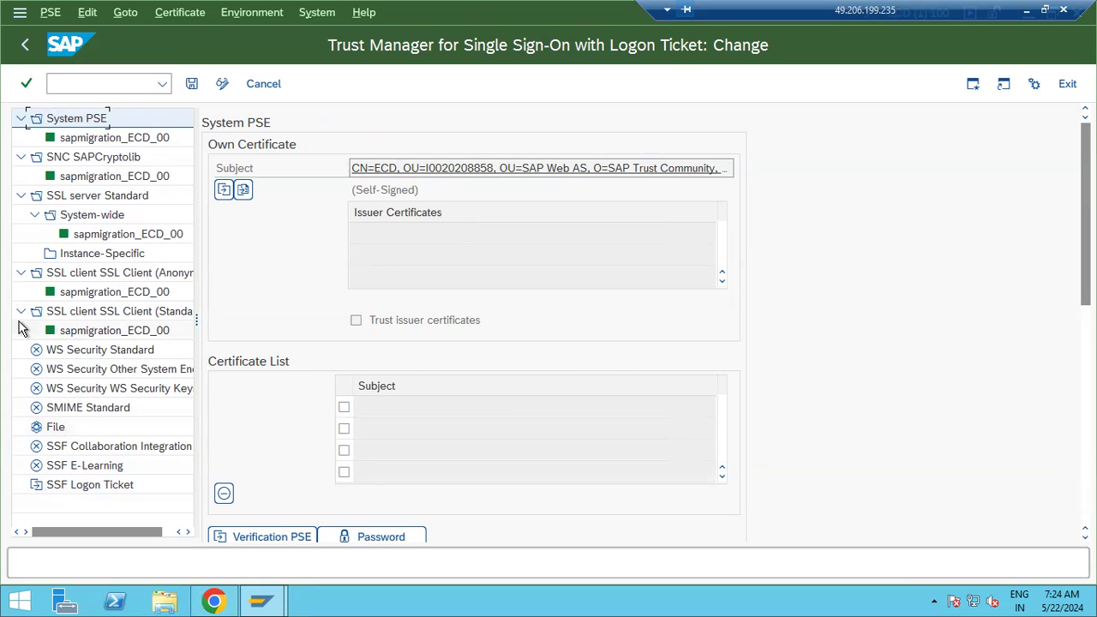
# Collapse the anonymous client, SSL server Standard, SNC SAPCryptolib and System PSE folders, then minimize SAP
pyautogui.click(21, 272)
pyautogui.click(21, 196)
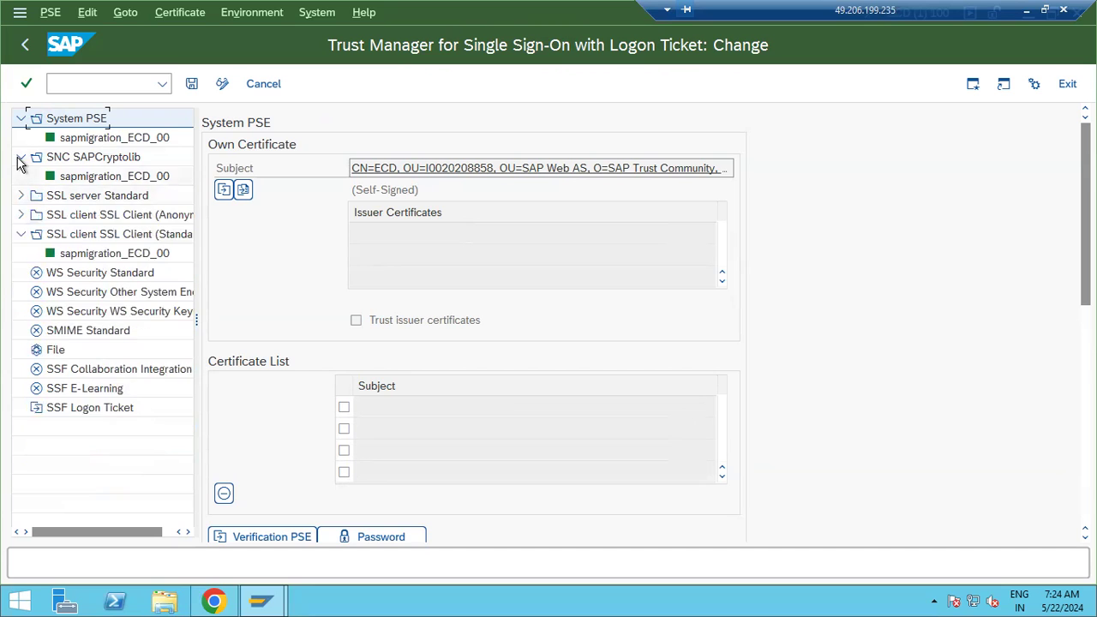
pyautogui.click(21, 156)
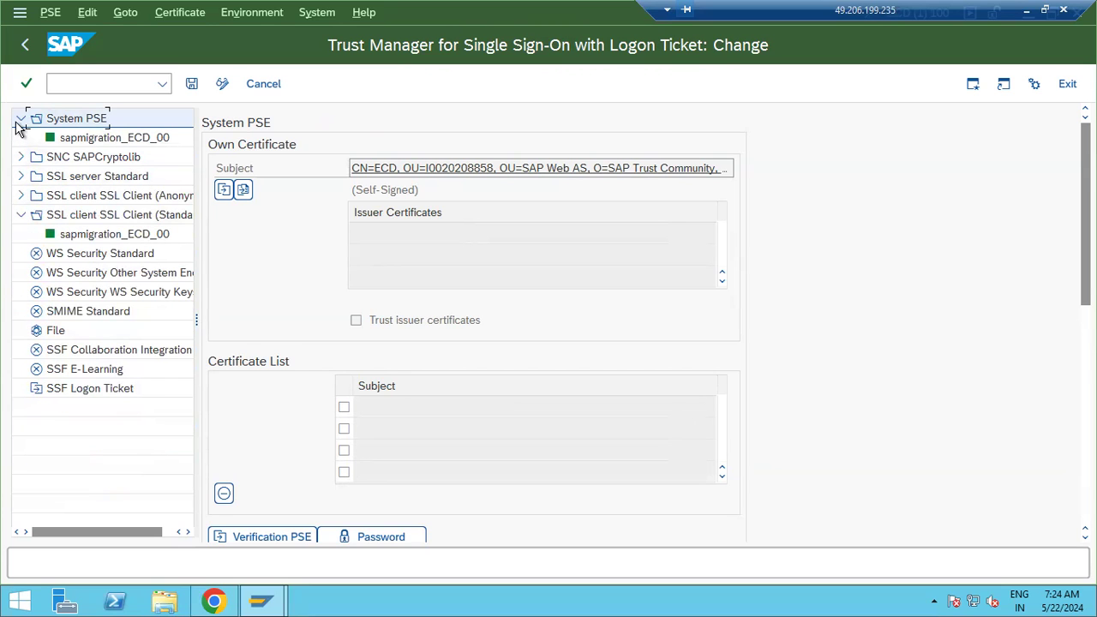
pyautogui.click(21, 120)
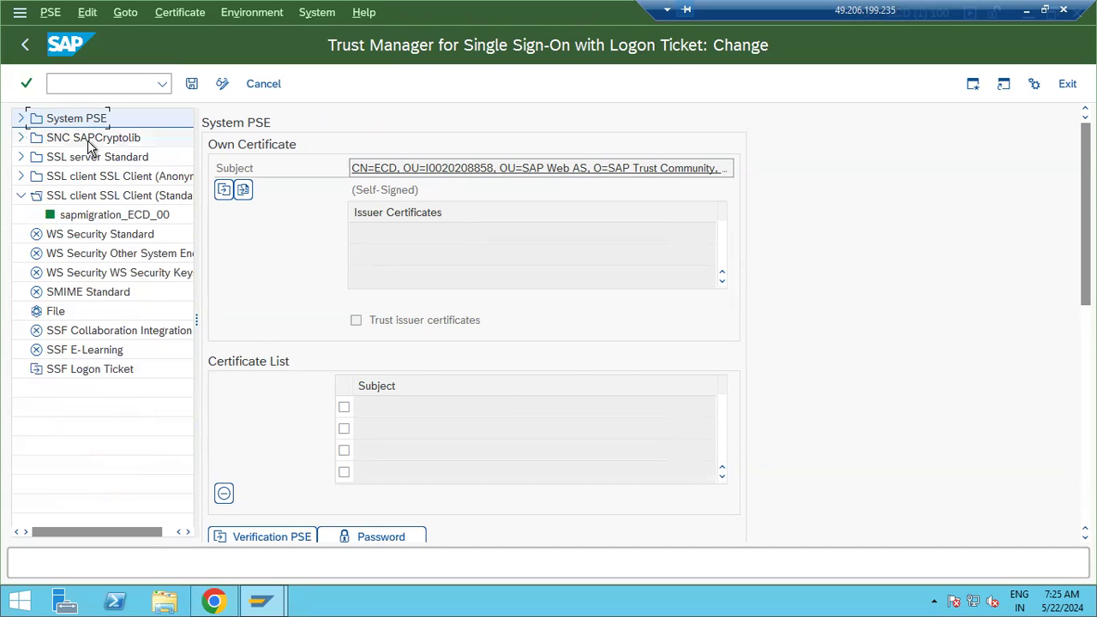
pyautogui.click(1027, 11)
# Add the heading 'Protocol Specification Extension' below the STRUSTSSO2 note line
pyautogui.click(233, 56)
pyautogui.moveTo(17, 290); pyautogui.dragTo(615, 402)
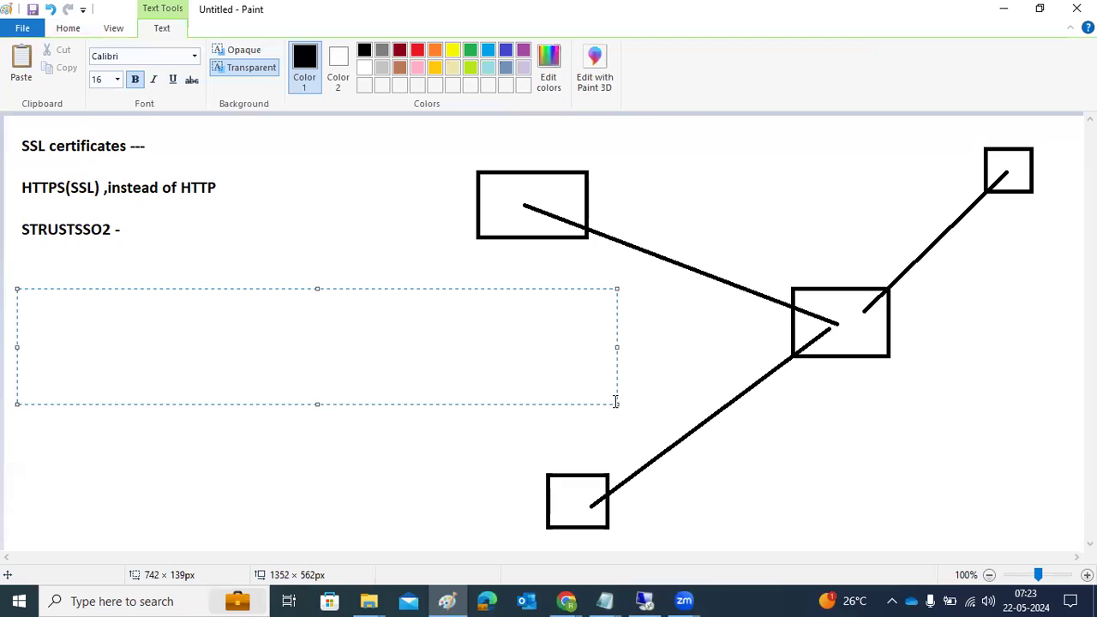
pyautogui.write('Protocol Specifcation')
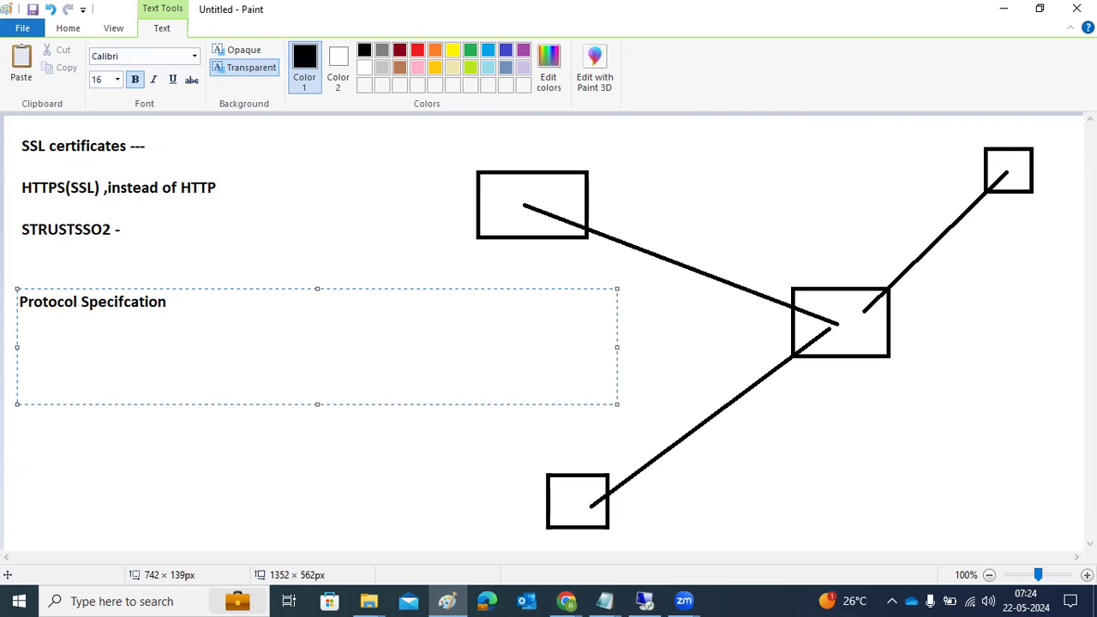
pyautogui.press('BackSpace')
pyautogui.press('BackSpace')
pyautogui.press('BackSpace')
pyautogui.press('BackSpace')
pyautogui.press('BackSpace')
pyautogui.press('BackSpace')
pyautogui.press('BackSpace')
pyautogui.write('ication Exten')
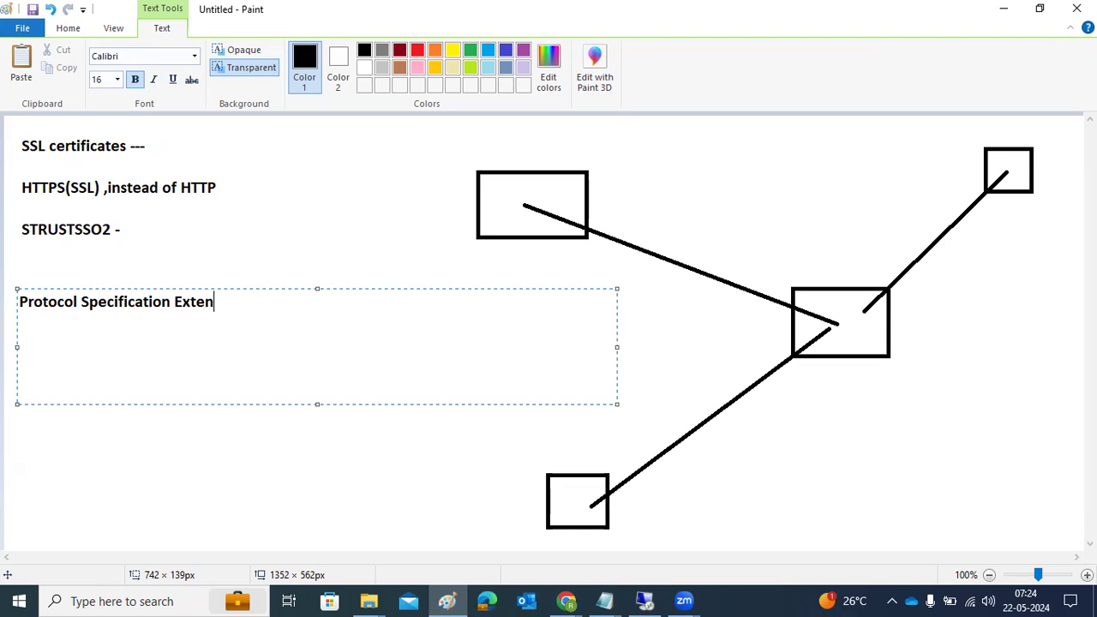
pyautogui.write('sion')
# Commit the Protocol Specification Extension text on the canvas
pyautogui.click(429, 188)
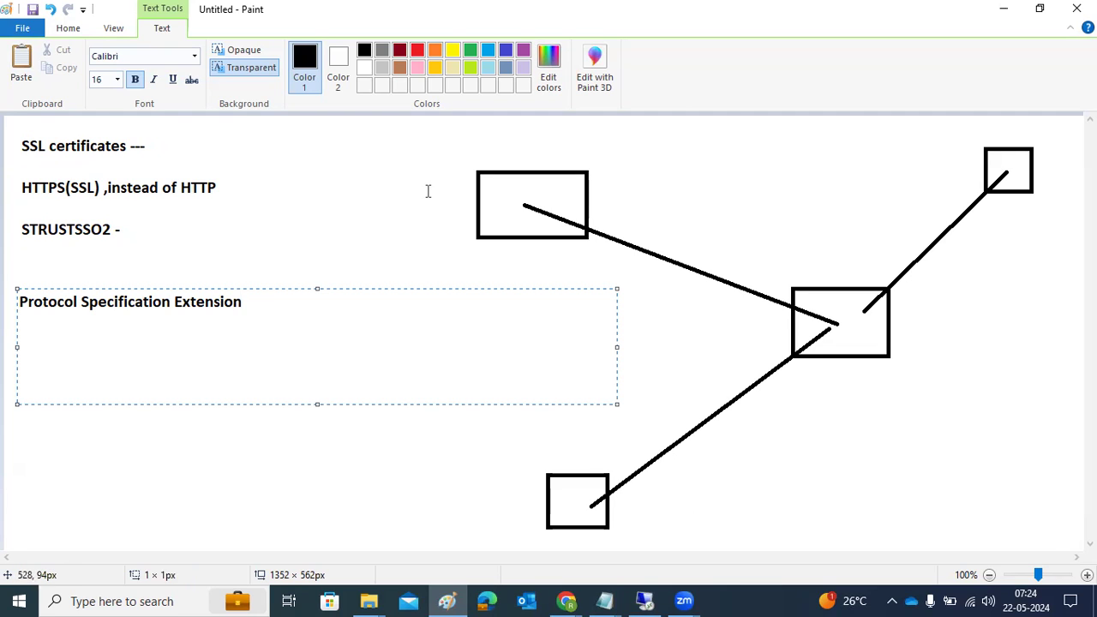
pyautogui.click(845, 308)
pyautogui.click(62, 32)
# Trace the upper-left connector into the middle box with a green line and short stroke
pyautogui.click(305, 51)
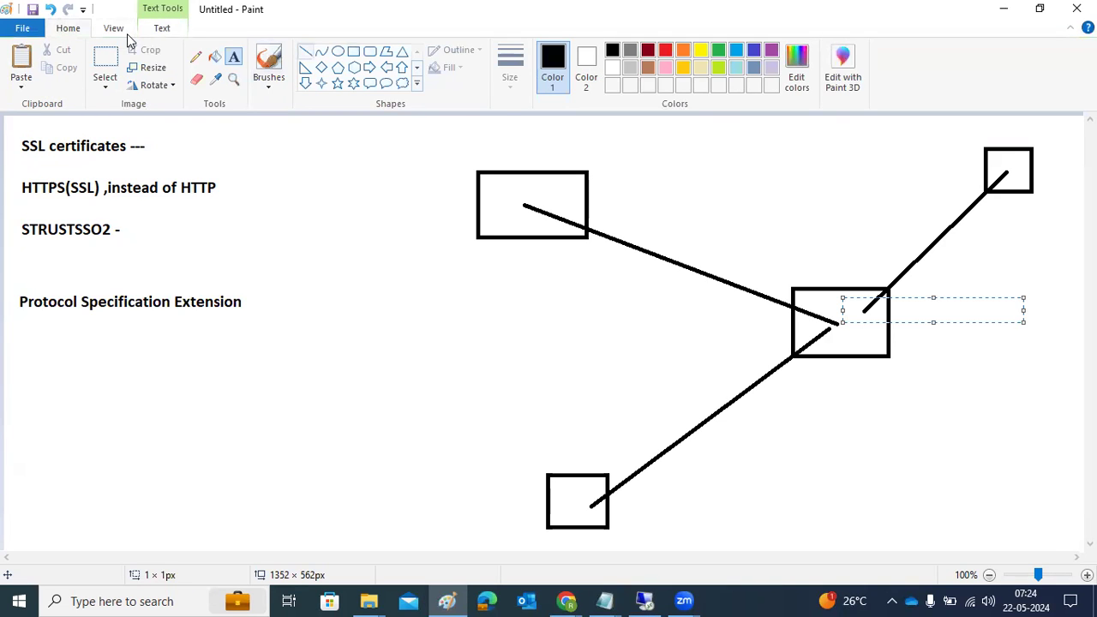
pyautogui.click(719, 69)
pyautogui.moveTo(525, 207); pyautogui.dragTo(806, 308)
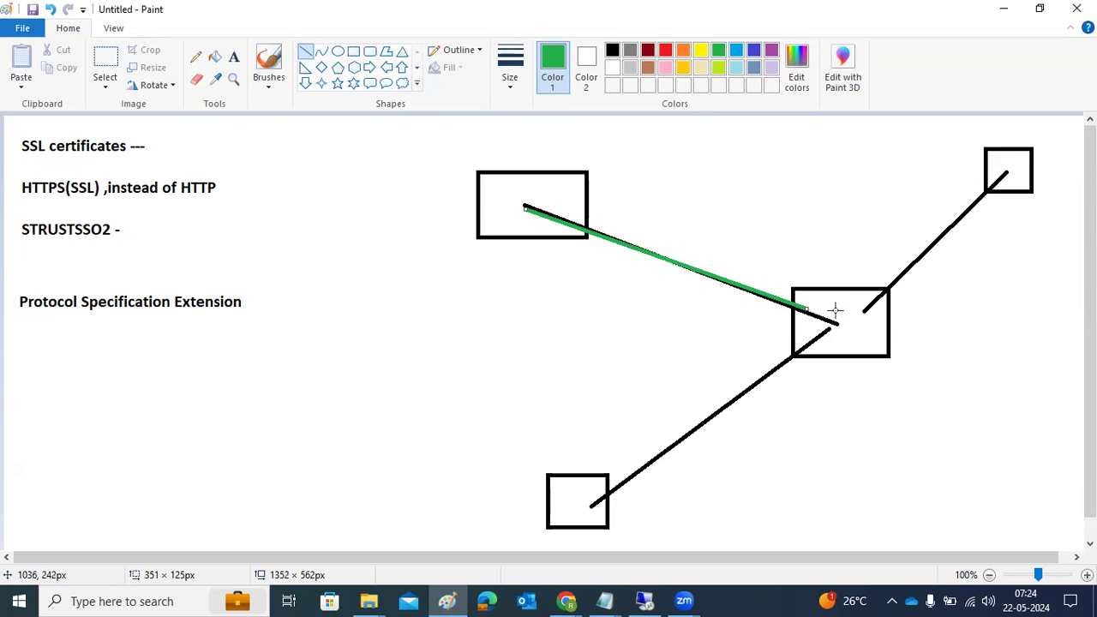
pyautogui.moveTo(840, 312); pyautogui.dragTo(813, 333)
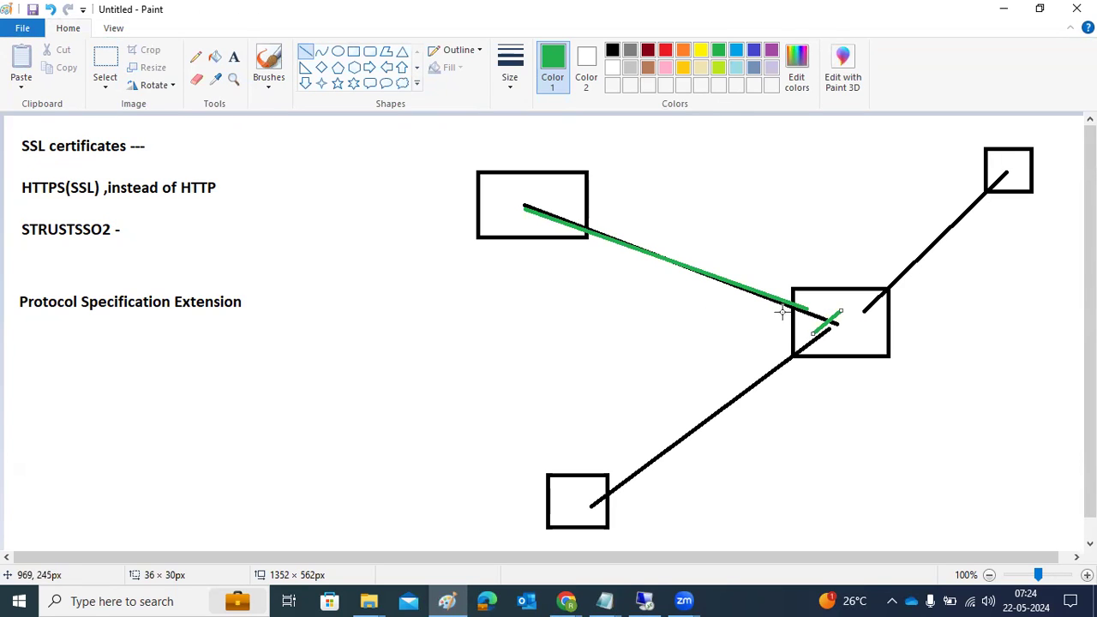
pyautogui.click(649, 599)
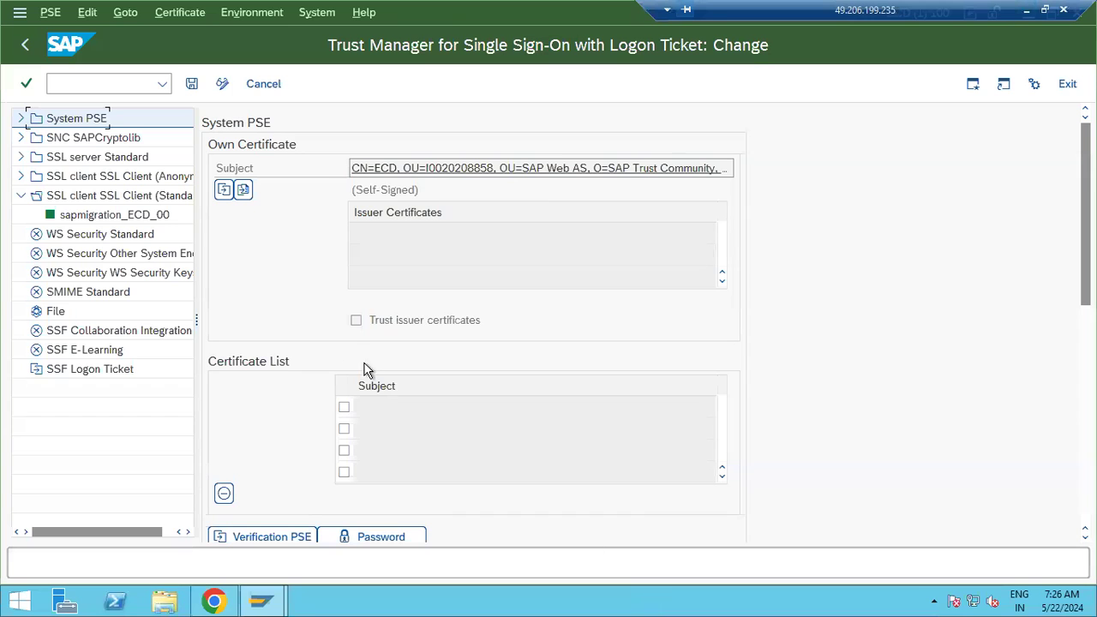
# Leave STRUST and return to the SAP Easy Access menu
pyautogui.click(25, 45)
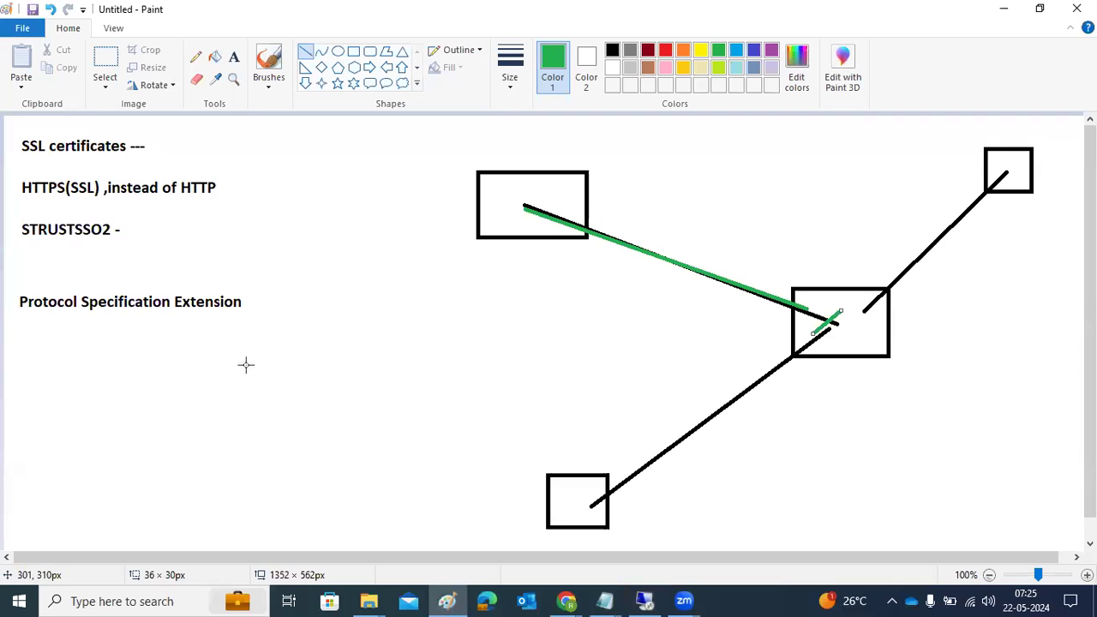
# Place a new text box below the Protocol Specification Extension heading
pyautogui.click(233, 57)
pyautogui.moveTo(27, 354); pyautogui.dragTo(447, 457)
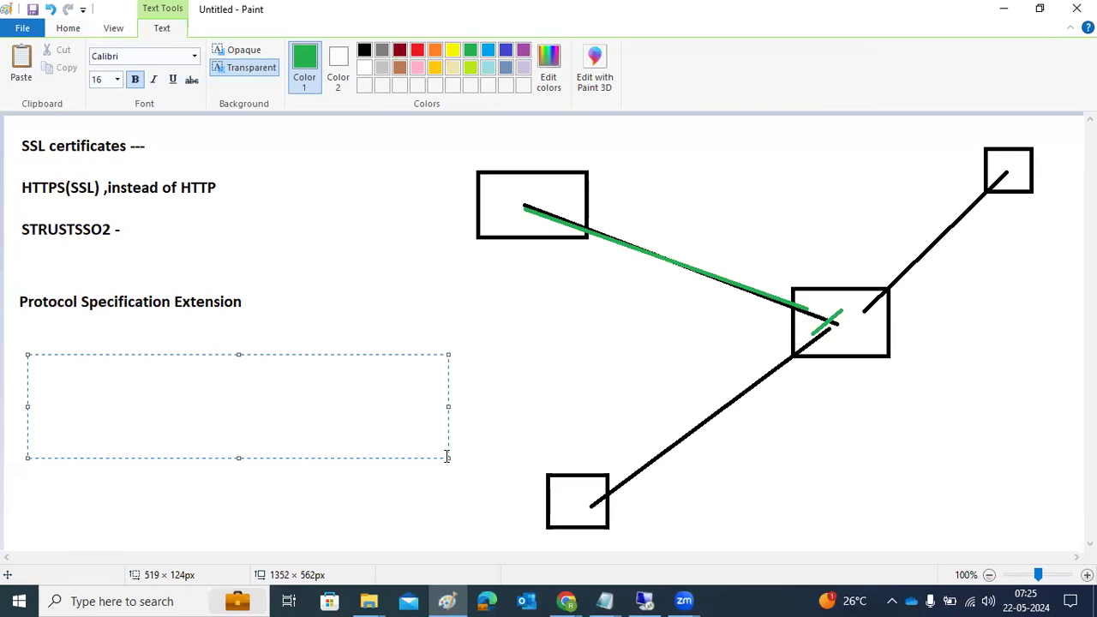
# Write the green note 'SECSTORE -' in the new text box, then return to SAP
pyautogui.write('SECSTORE ')
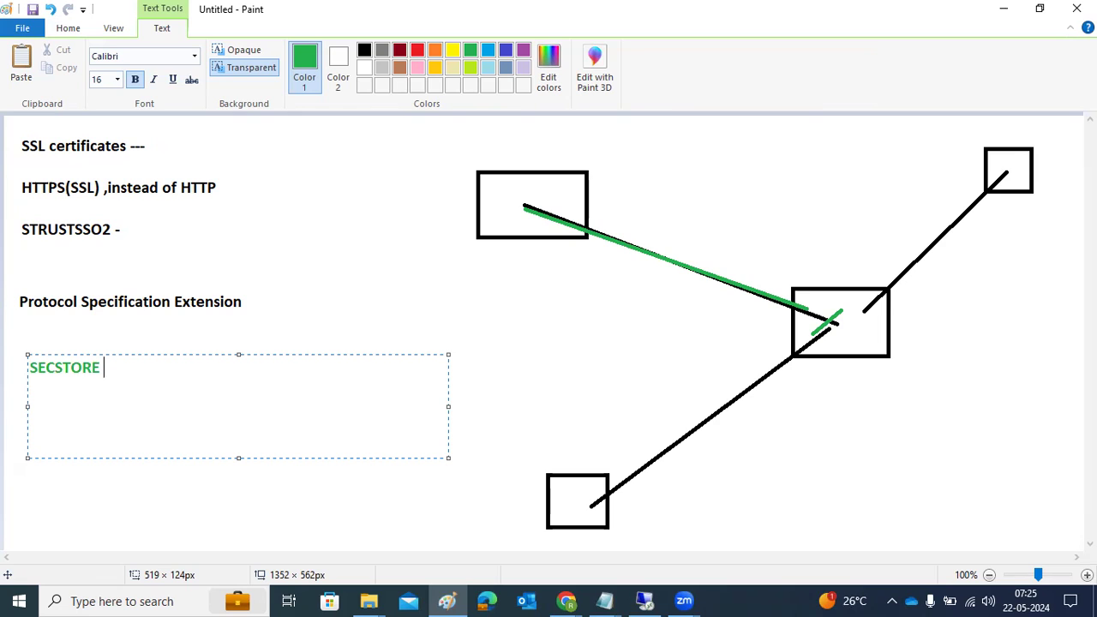
pyautogui.write('-')
pyautogui.click(645, 601)
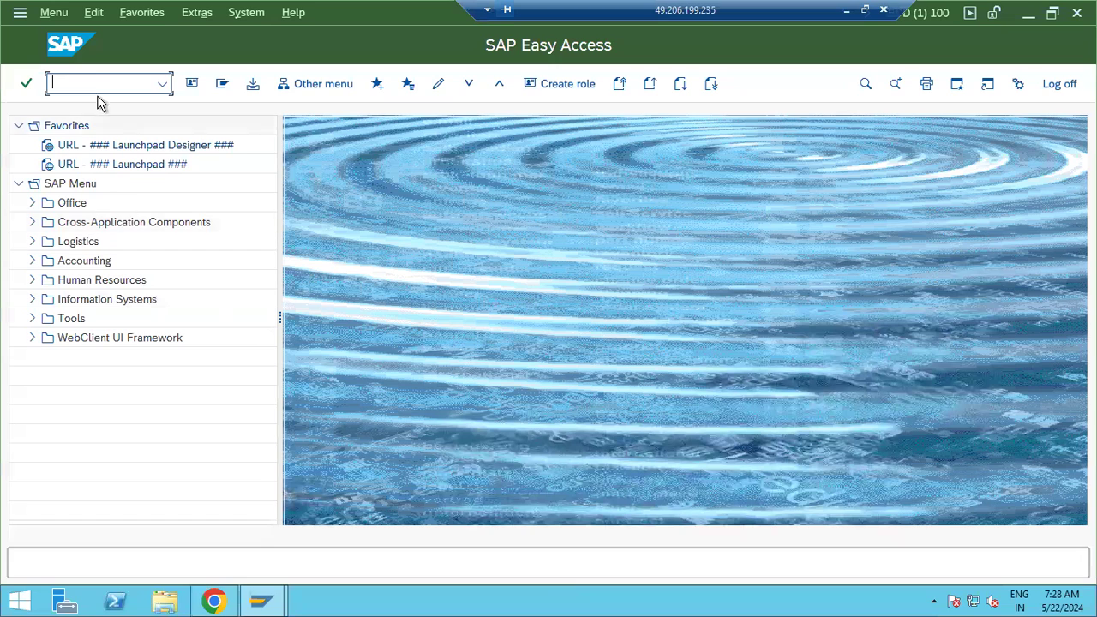
# Run the secstore transaction and list the Secure Storage contents
pyautogui.write('secstore')
pyautogui.press('Return')
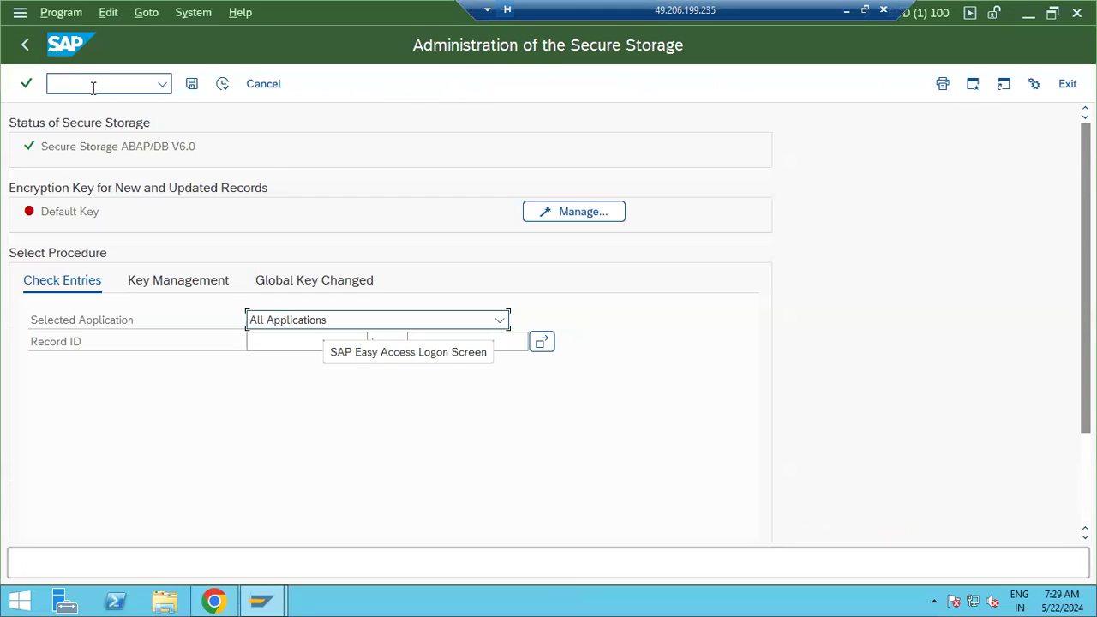
pyautogui.click(91, 152)
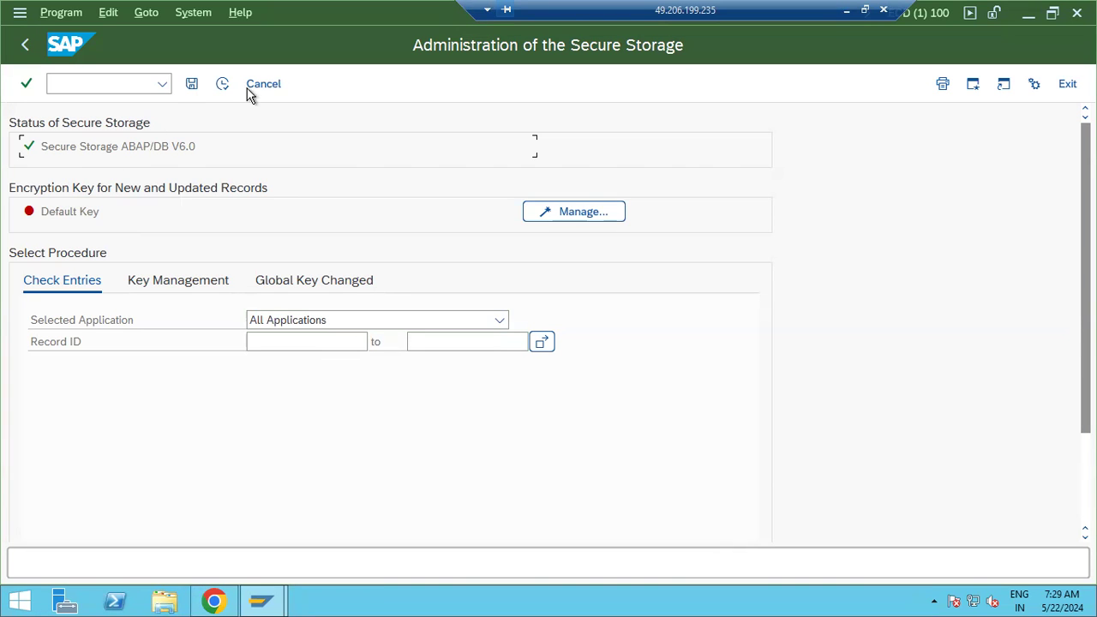
pyautogui.click(223, 84)
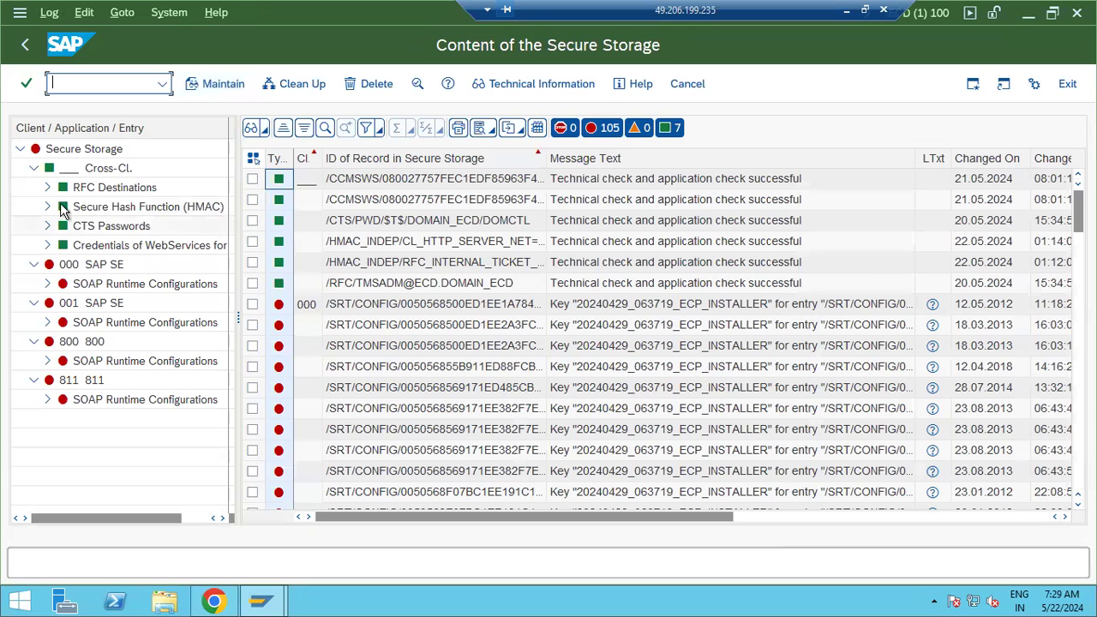
# Inspect RFC Destinations, CTS Passwords, WebServices and SOAP entries for clients 000 and 800, then go back
pyautogui.click(90, 190)
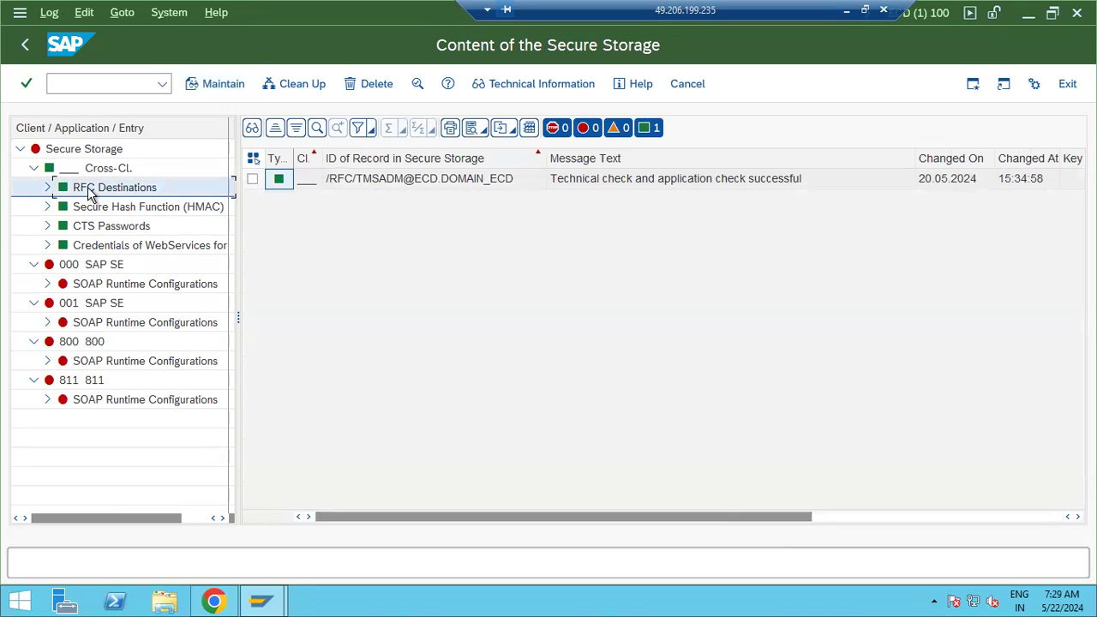
pyautogui.click(125, 228)
pyautogui.click(147, 250)
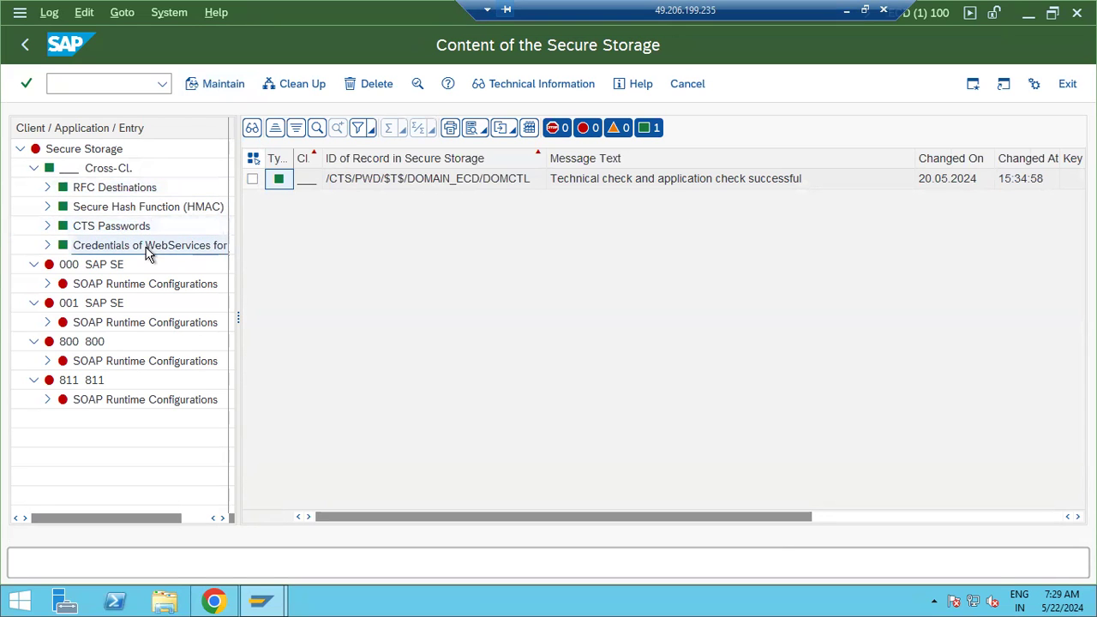
pyautogui.click(141, 283)
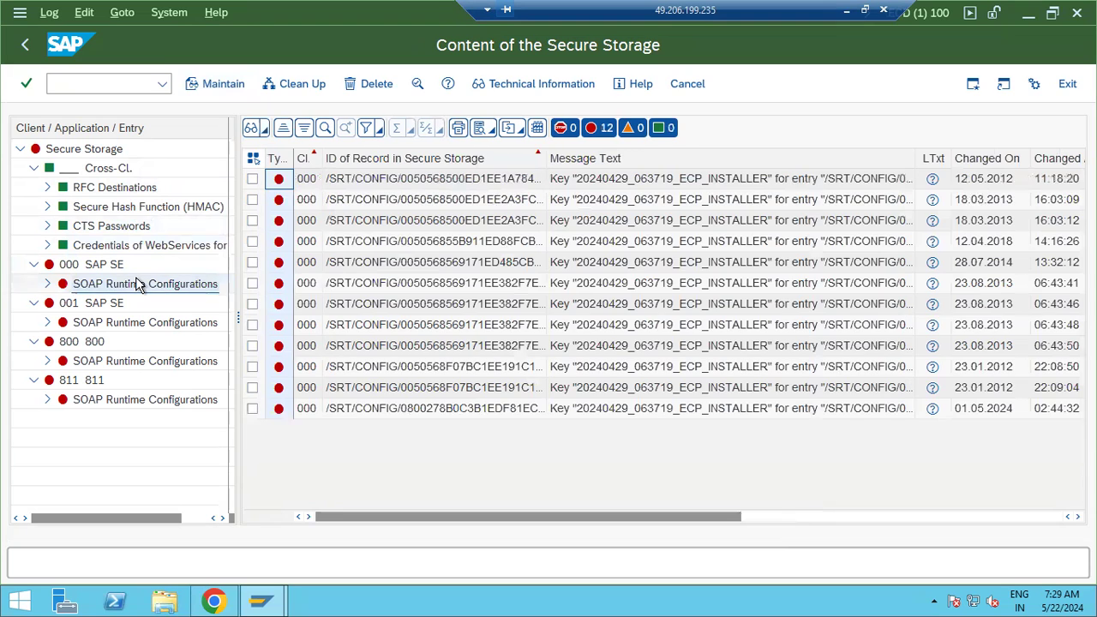
pyautogui.click(80, 341)
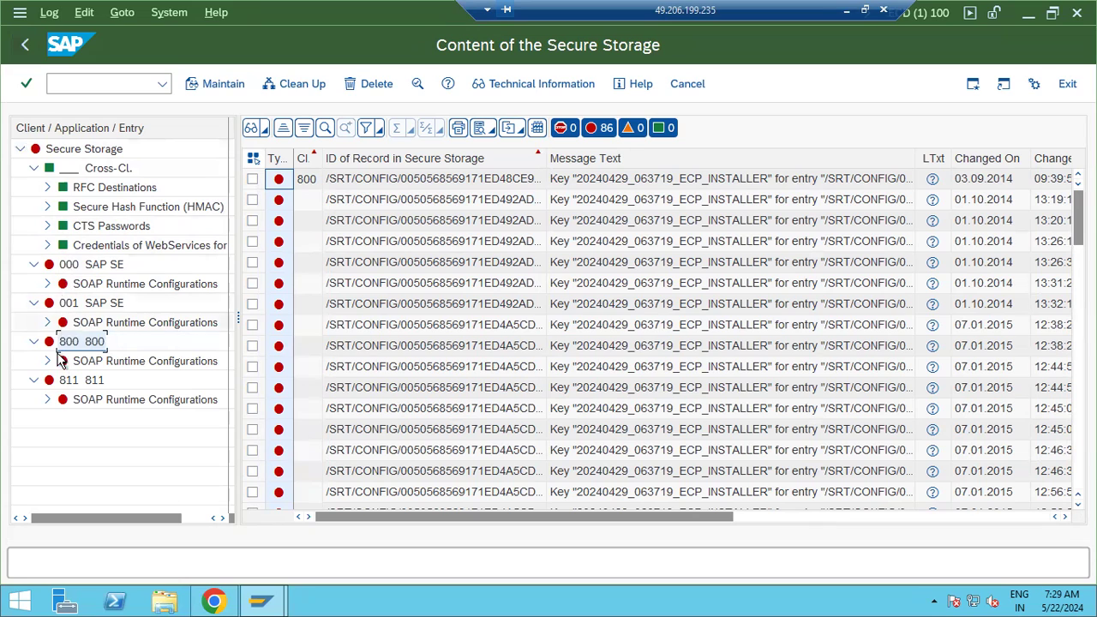
pyautogui.click(24, 44)
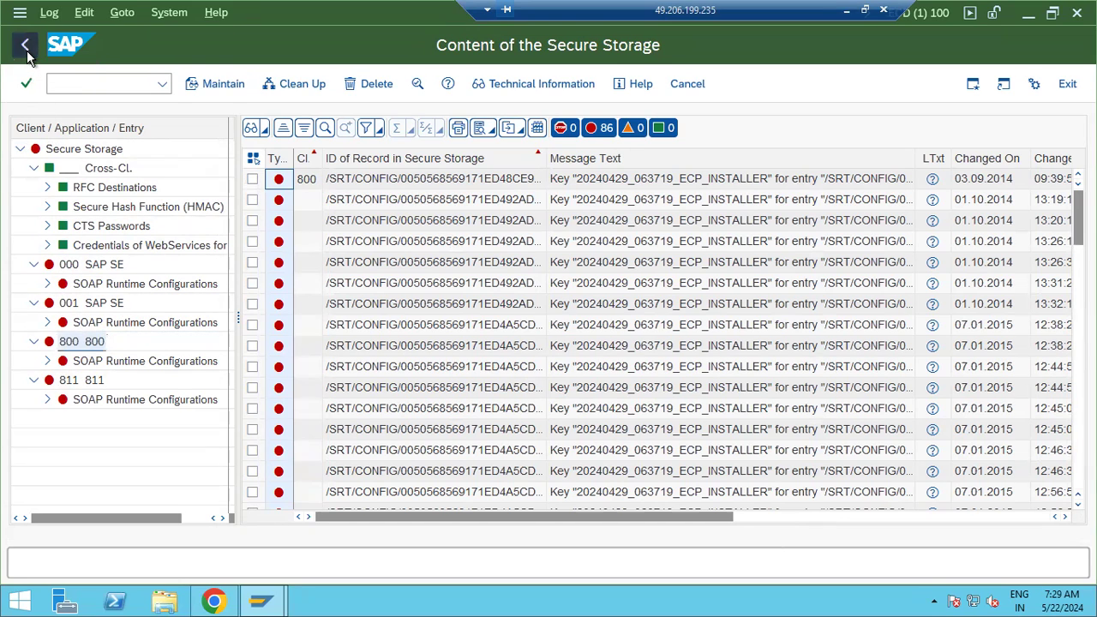
# Switch Secure Storage to Key Management and start generating a new encryption key
pyautogui.click(52, 215)
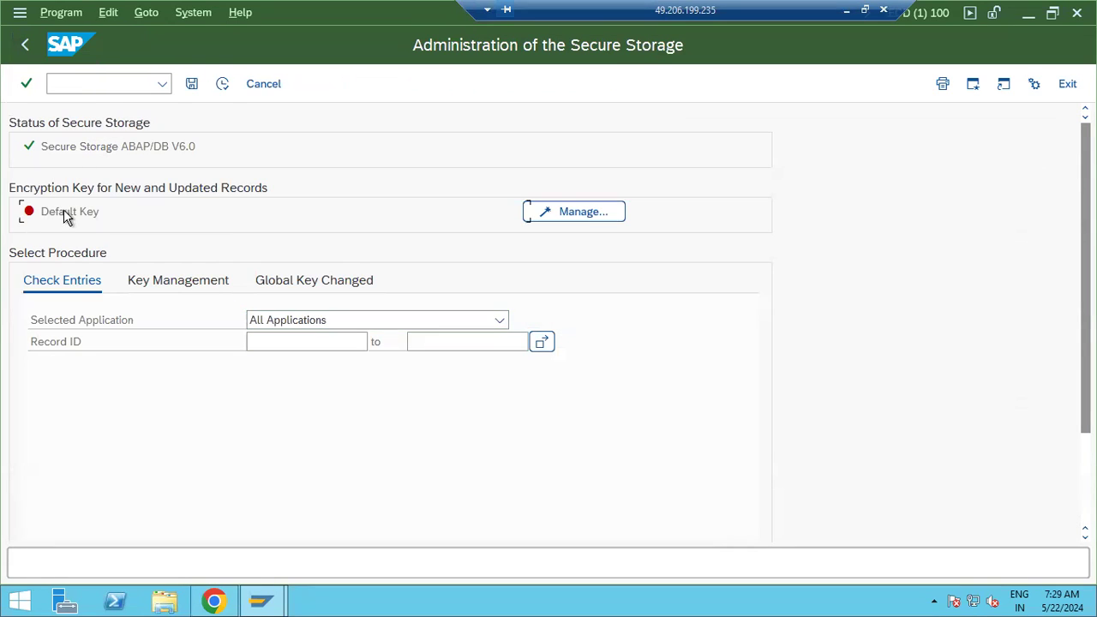
pyautogui.click(161, 281)
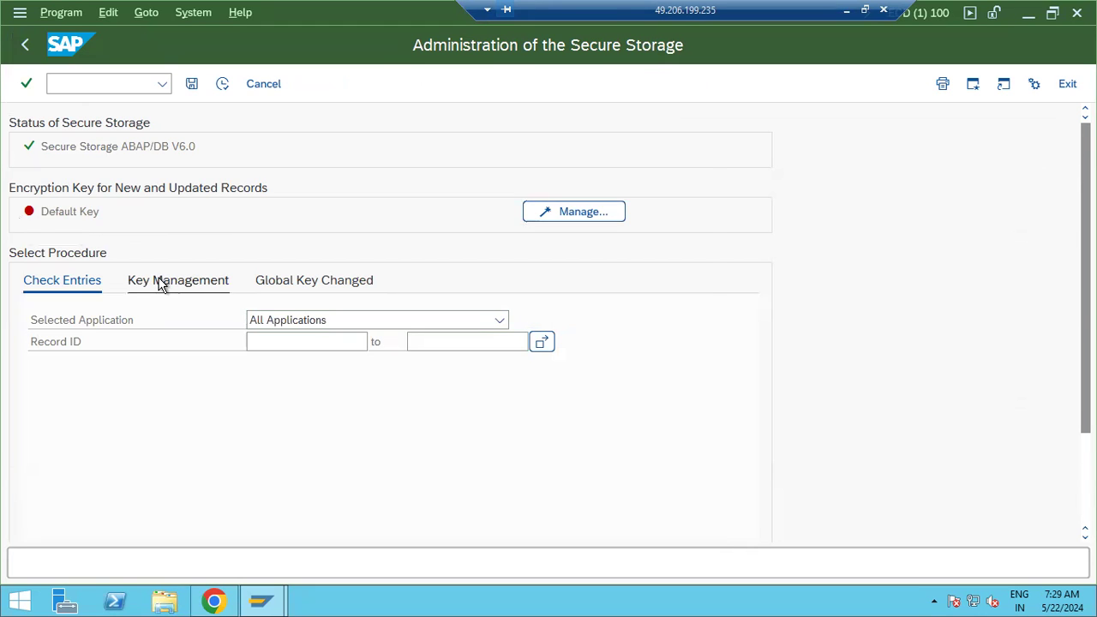
pyautogui.click(669, 192)
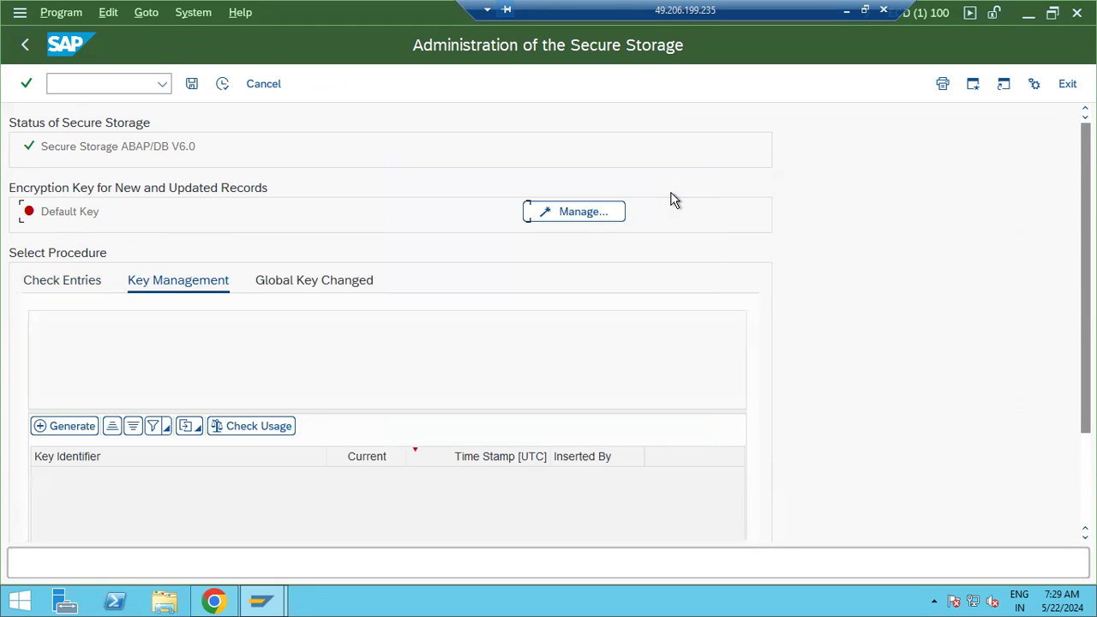
pyautogui.click(81, 426)
pyautogui.click(673, 190)
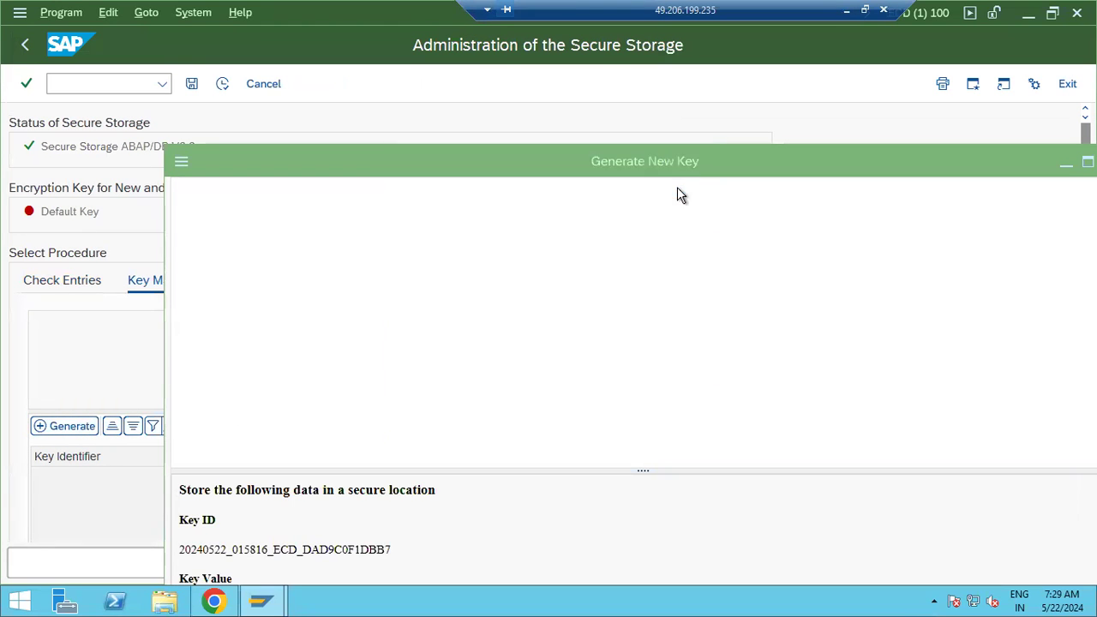
# Continue to the key backup step, then close Generate New Key without confirming the backup
pyautogui.moveTo(530, 156); pyautogui.dragTo(444, 85)
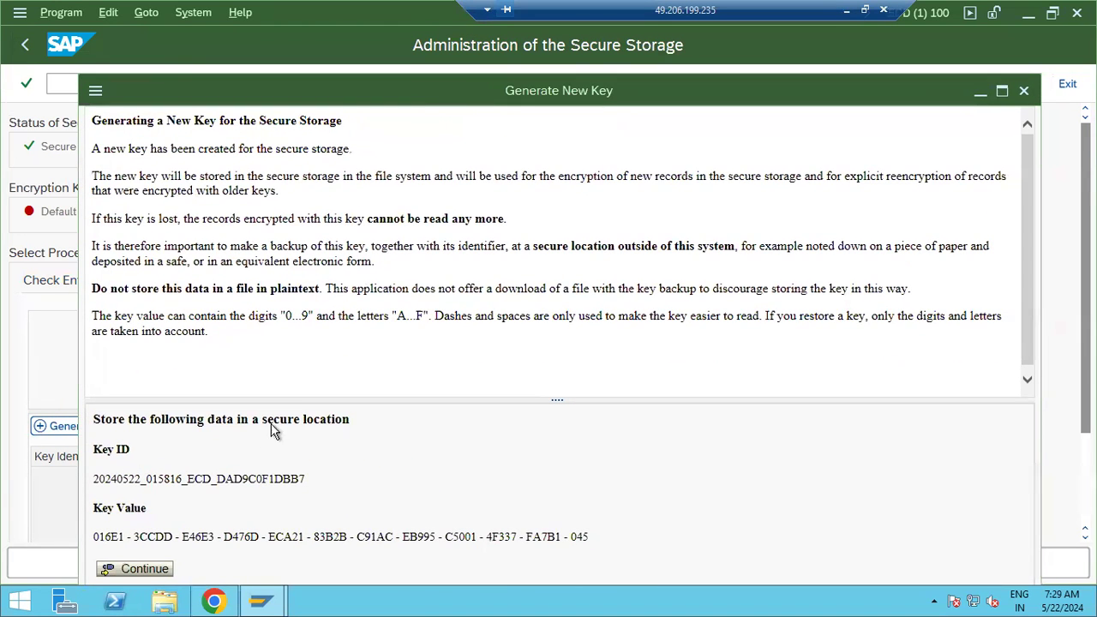
pyautogui.click(144, 570)
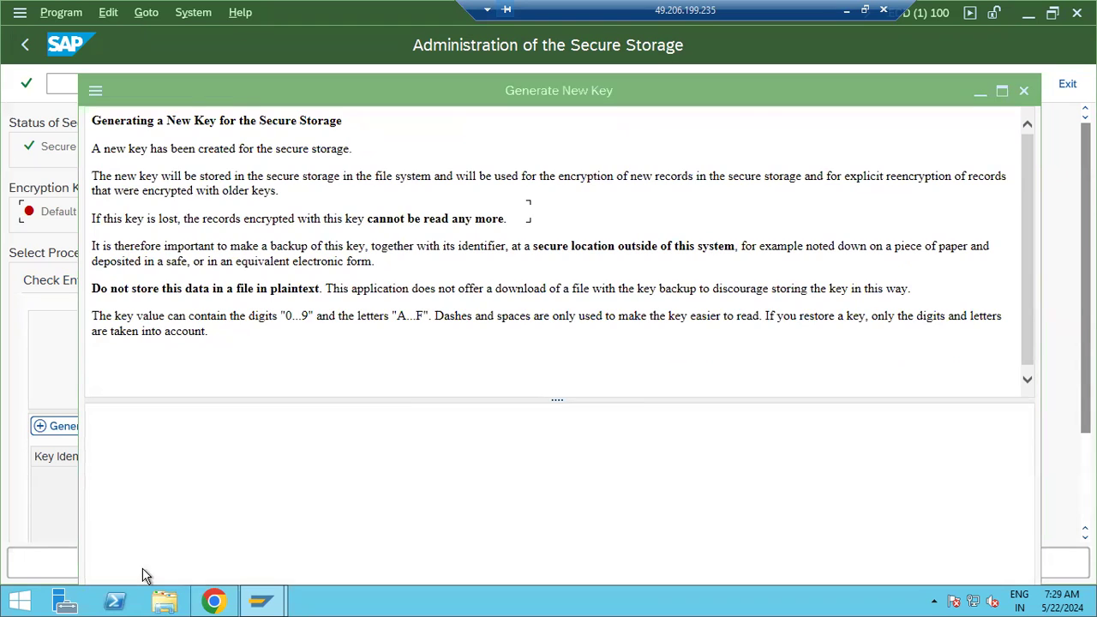
pyautogui.click(664, 188)
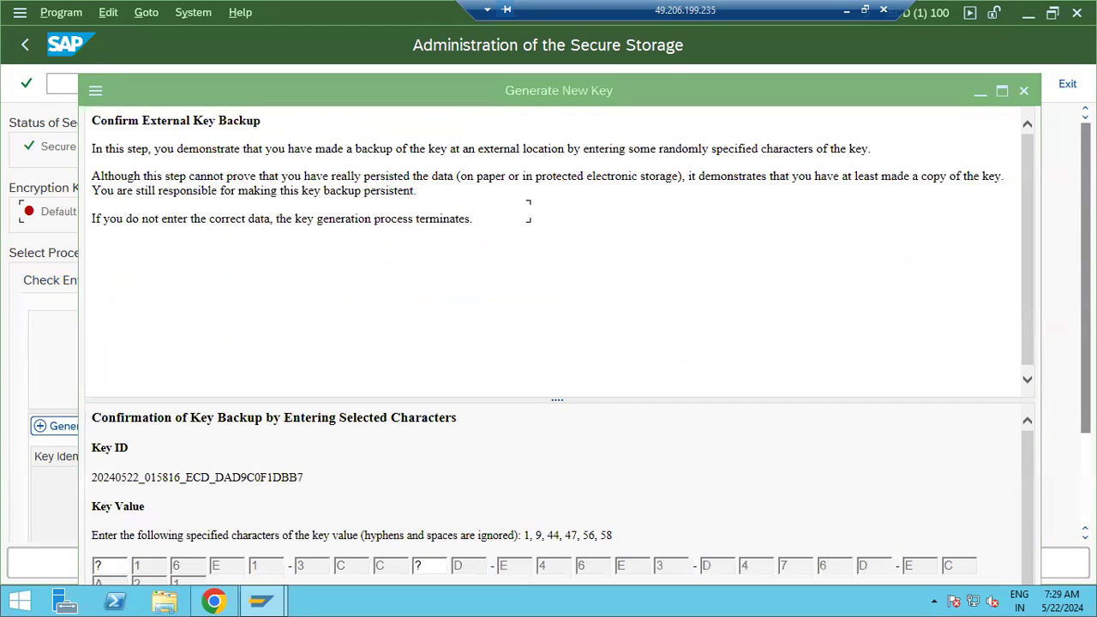
pyautogui.press('F11')
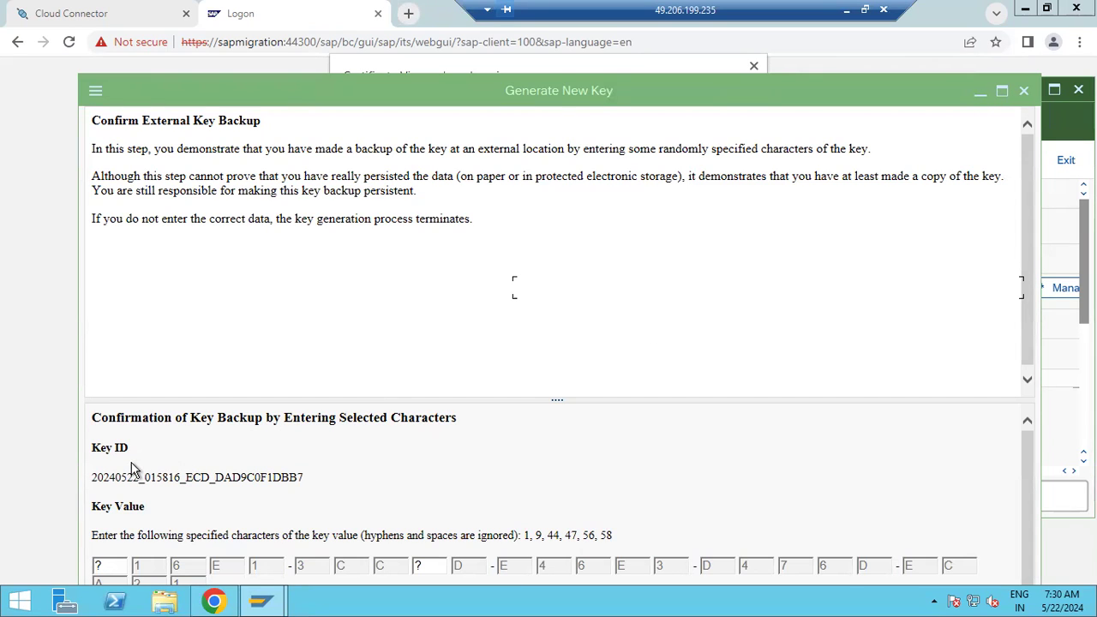
pyautogui.click(112, 563)
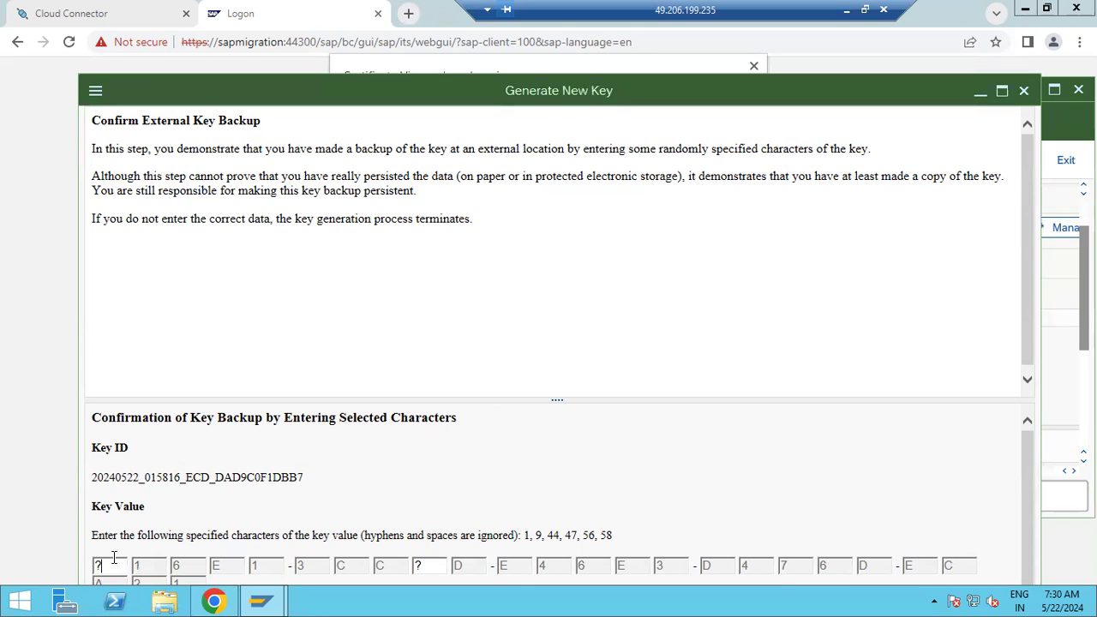
pyautogui.click(1025, 91)
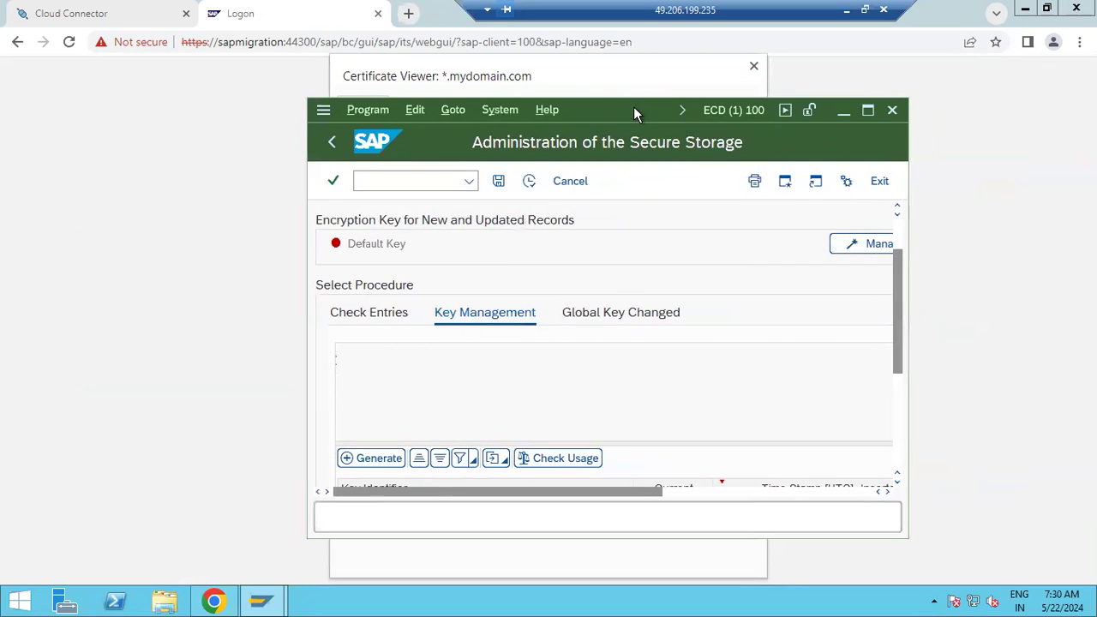
# Maximize SAP, review Global Key Changed, and check usage of key 20240429_063719_ECP_INSTALLER
pyautogui.click(868, 111)
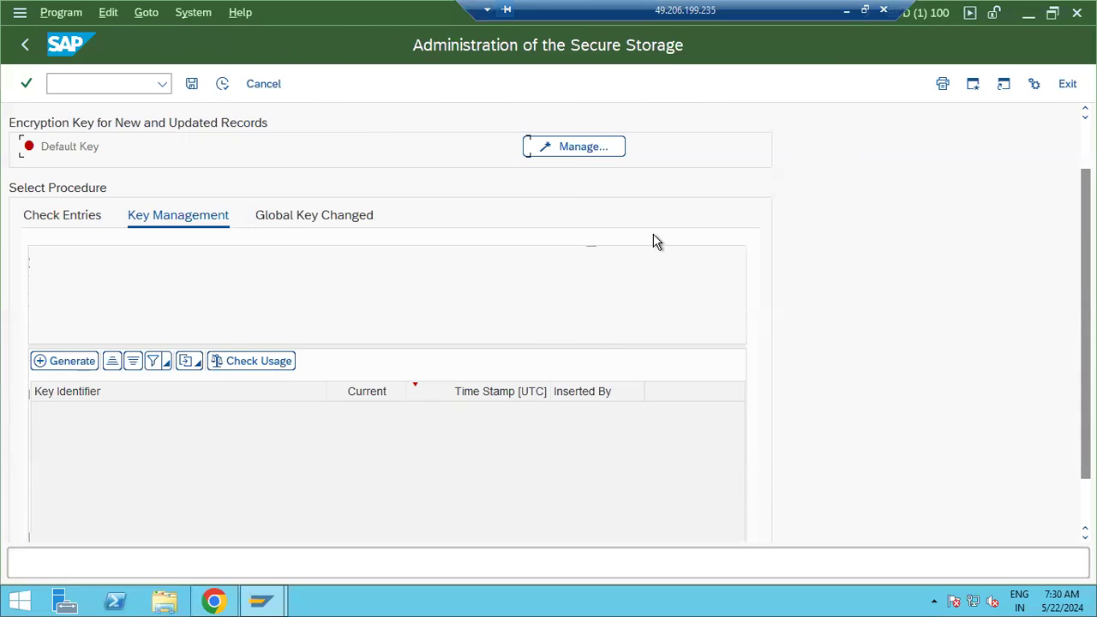
pyautogui.click(306, 214)
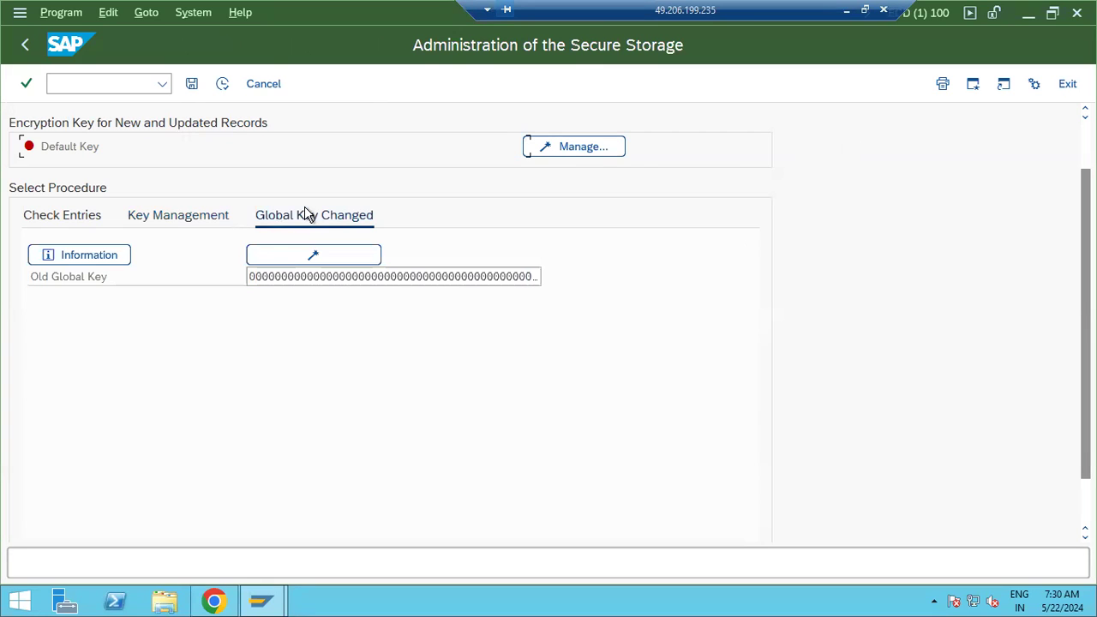
pyautogui.click(188, 215)
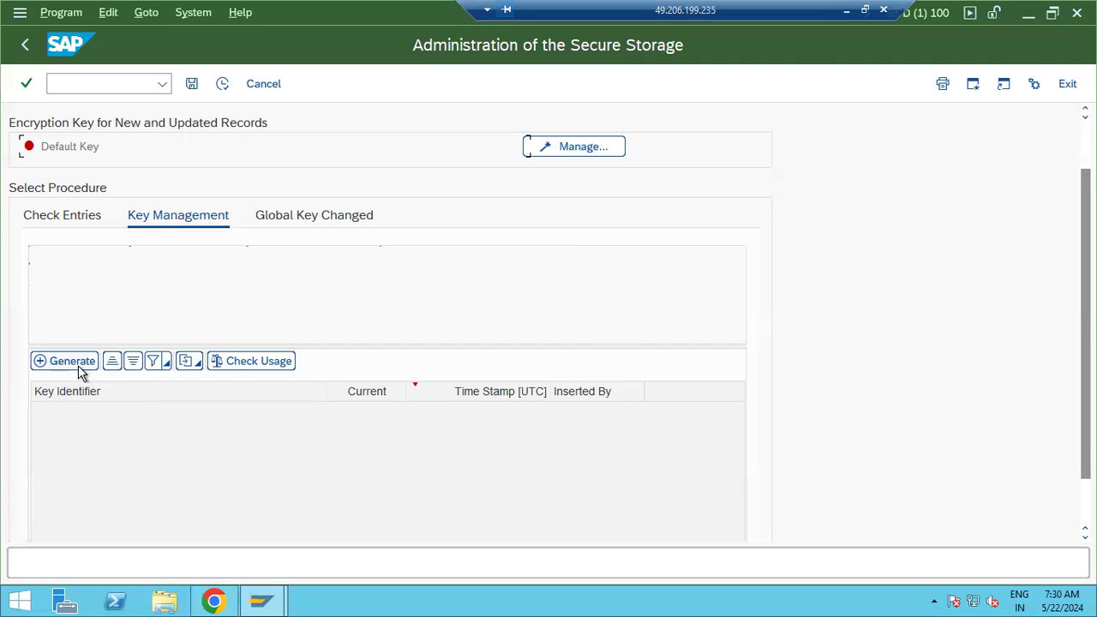
pyautogui.click(238, 365)
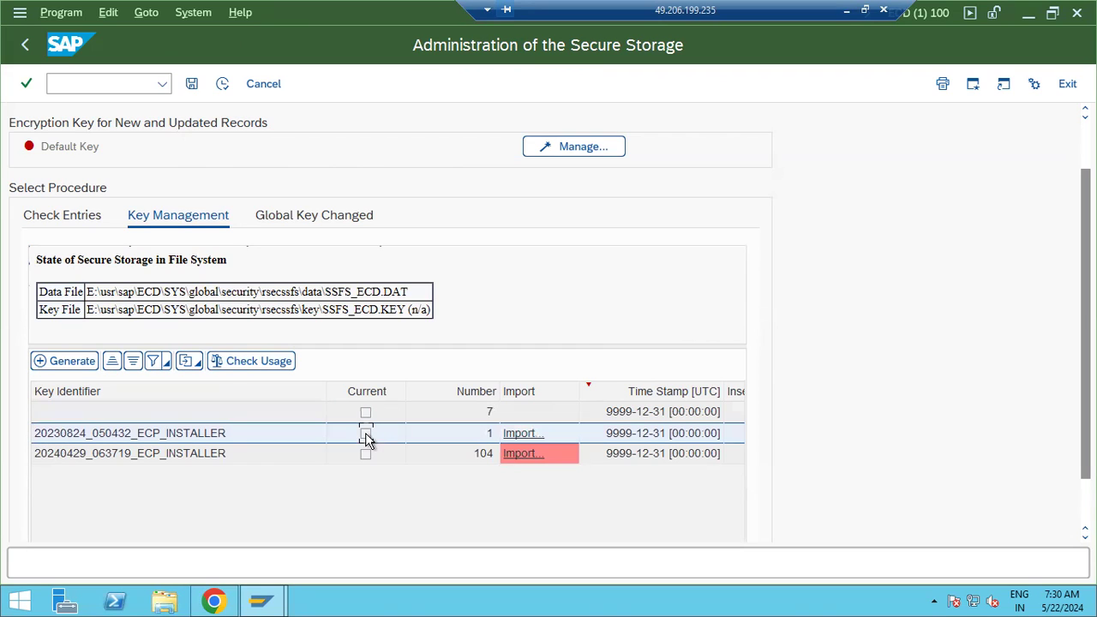
pyautogui.click(310, 457)
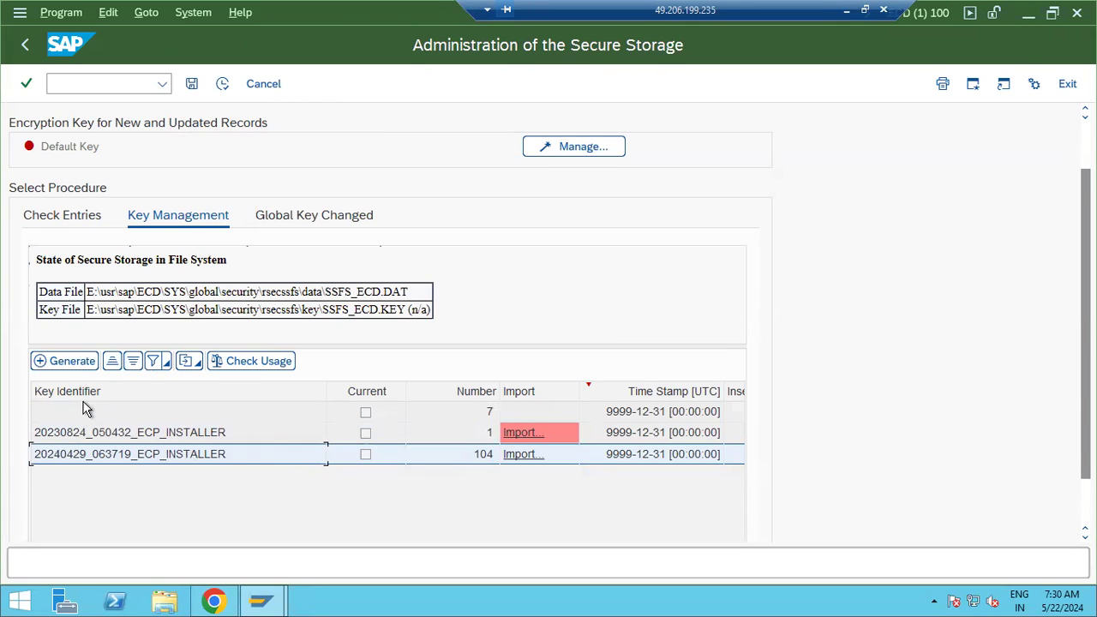
# Generate another key, submit the confirmation, acknowledge the incorrect-characters error, and exit Secure Storage
pyautogui.click(67, 361)
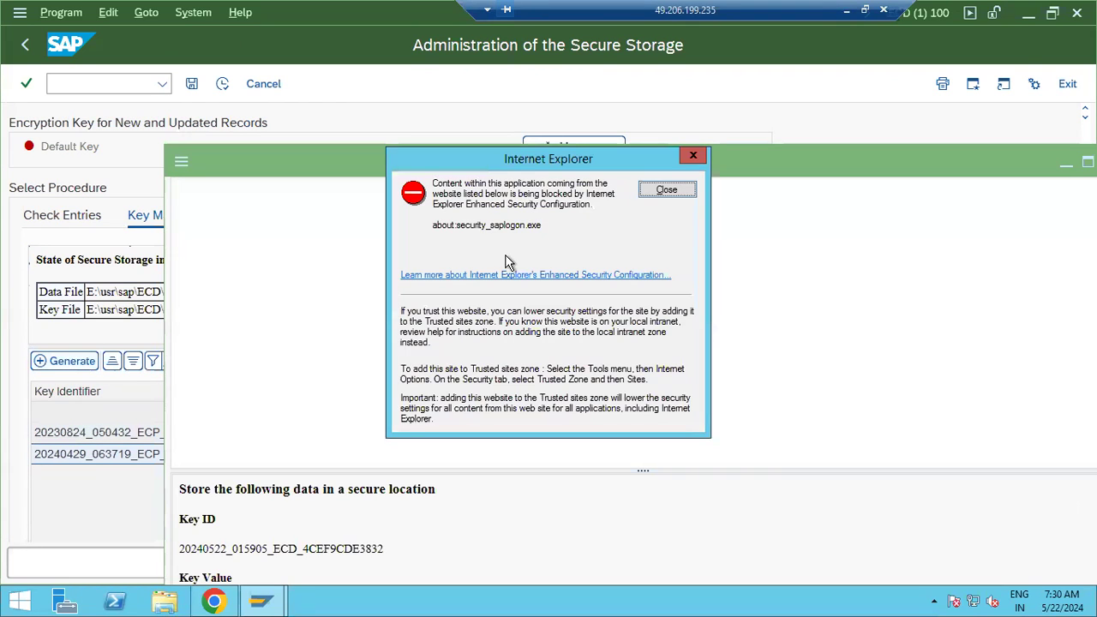
pyautogui.click(667, 189)
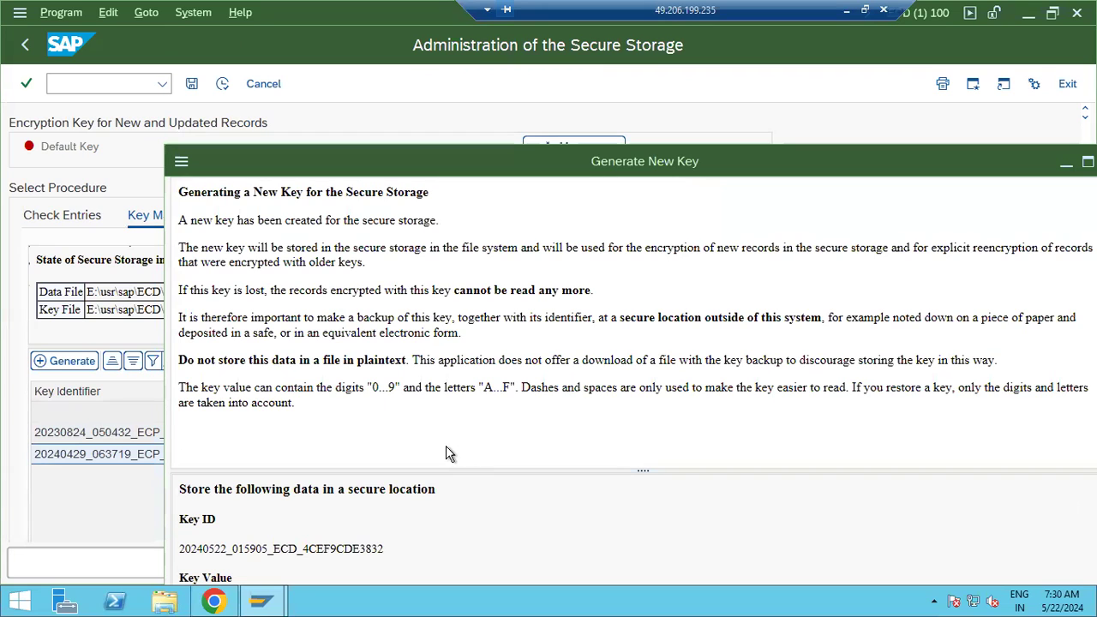
pyautogui.moveTo(633, 165); pyautogui.dragTo(541, 4)
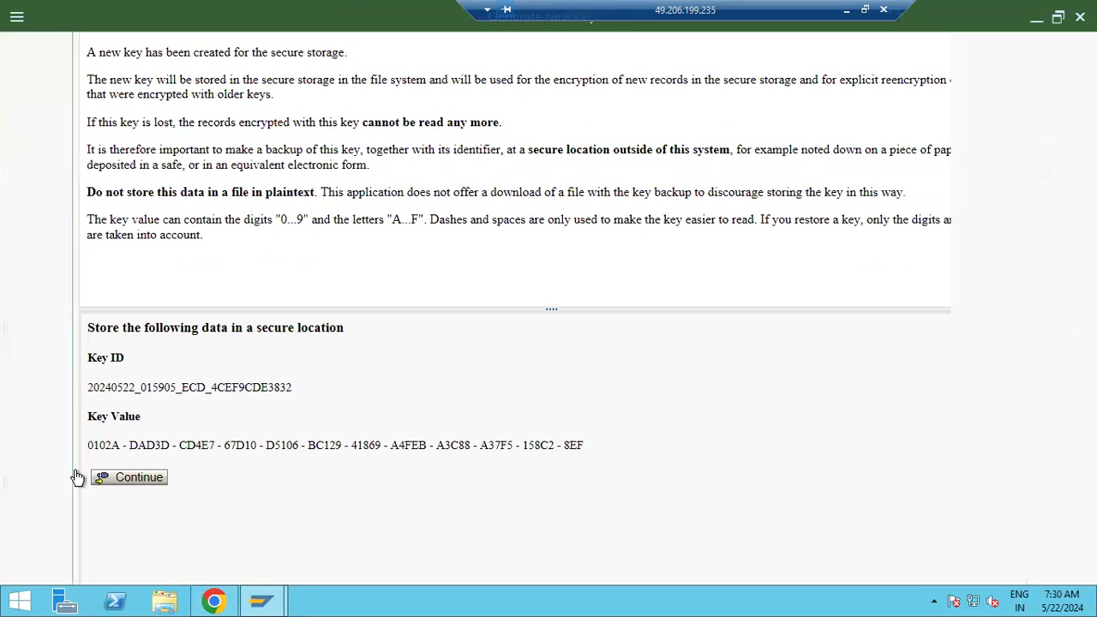
pyautogui.click(120, 477)
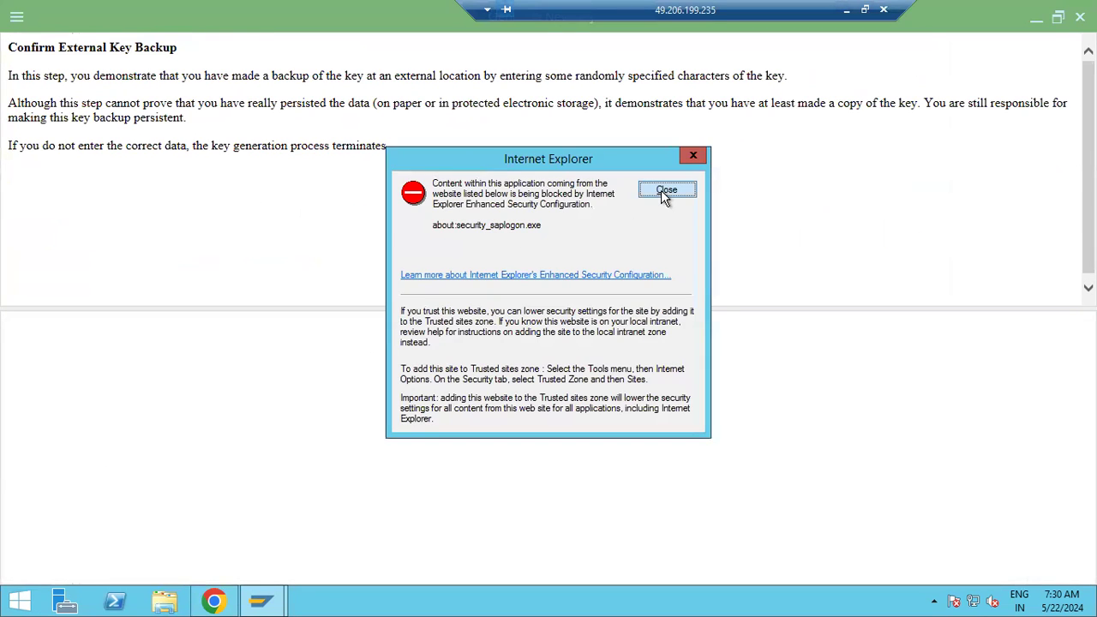
pyautogui.click(666, 190)
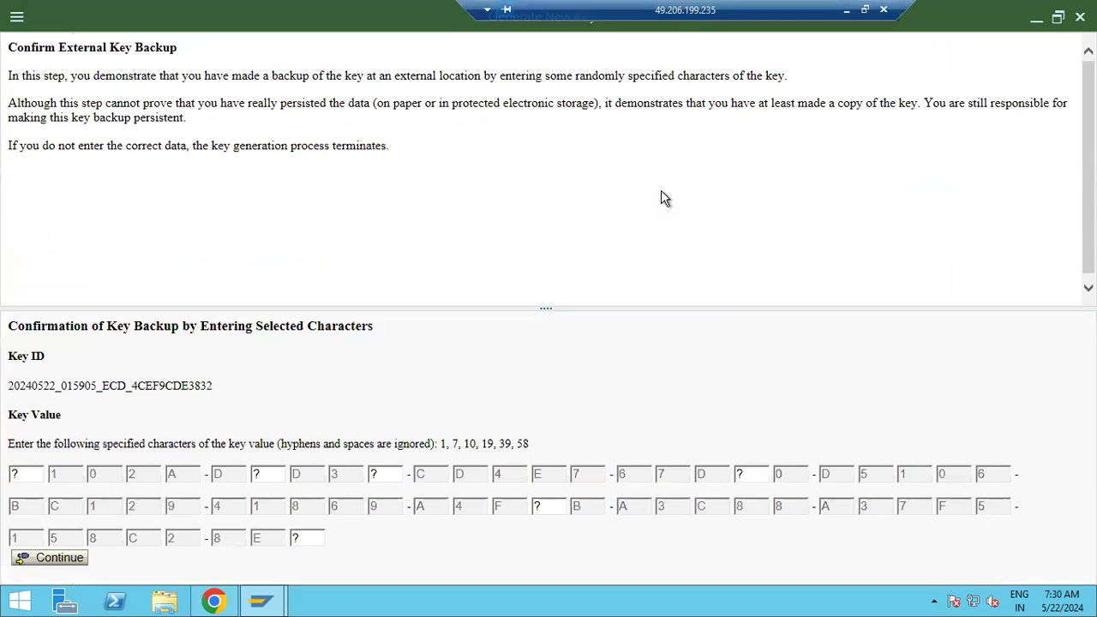
pyautogui.click(53, 558)
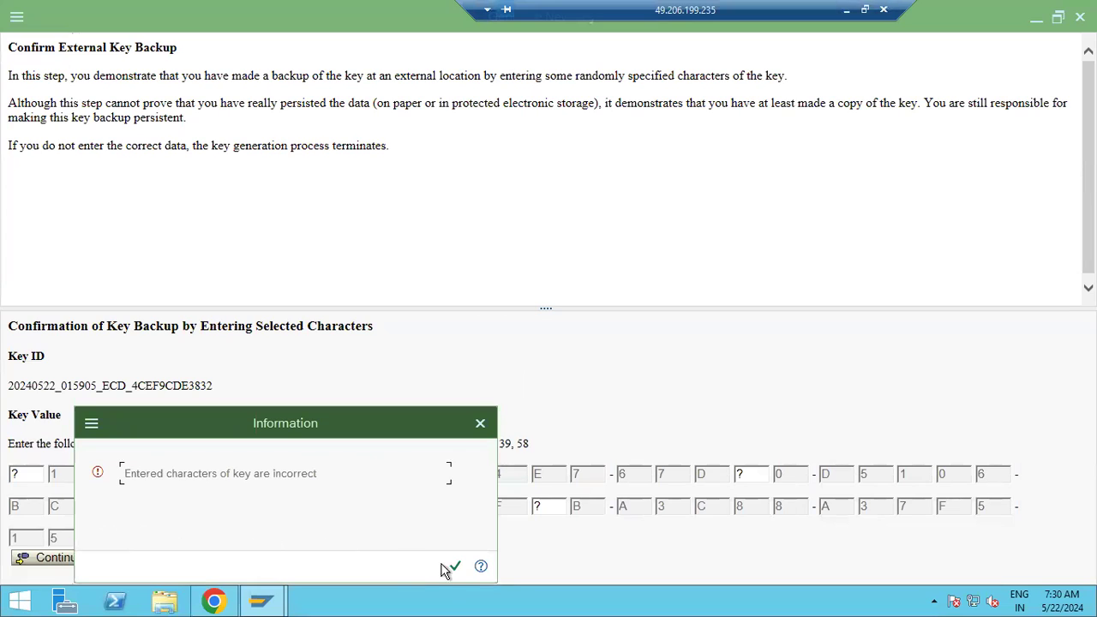
pyautogui.click(454, 567)
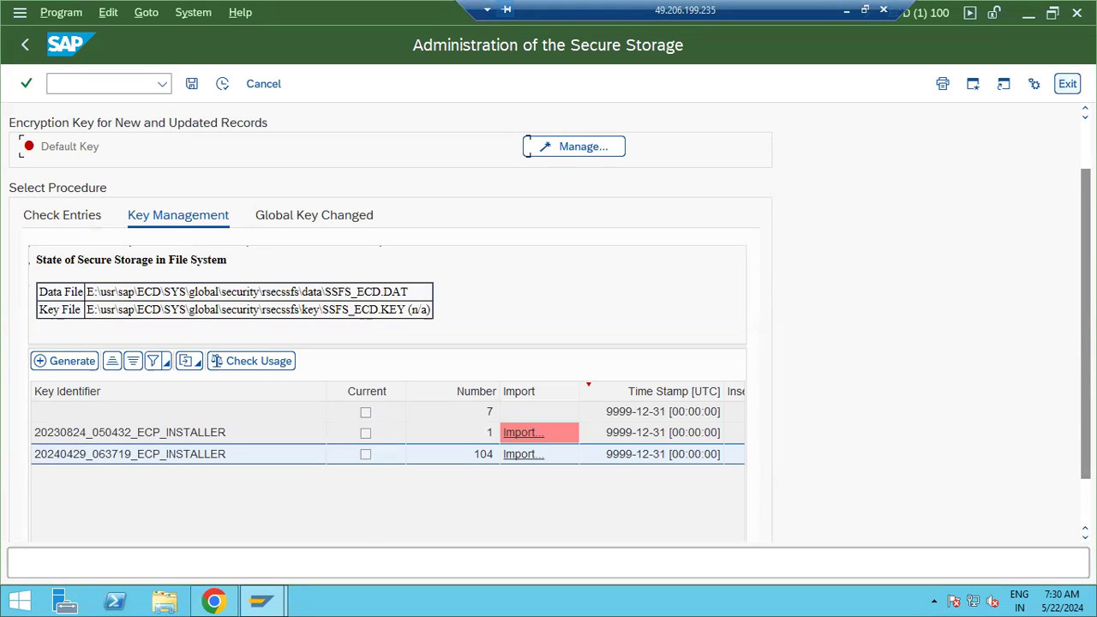
pyautogui.click(1066, 83)
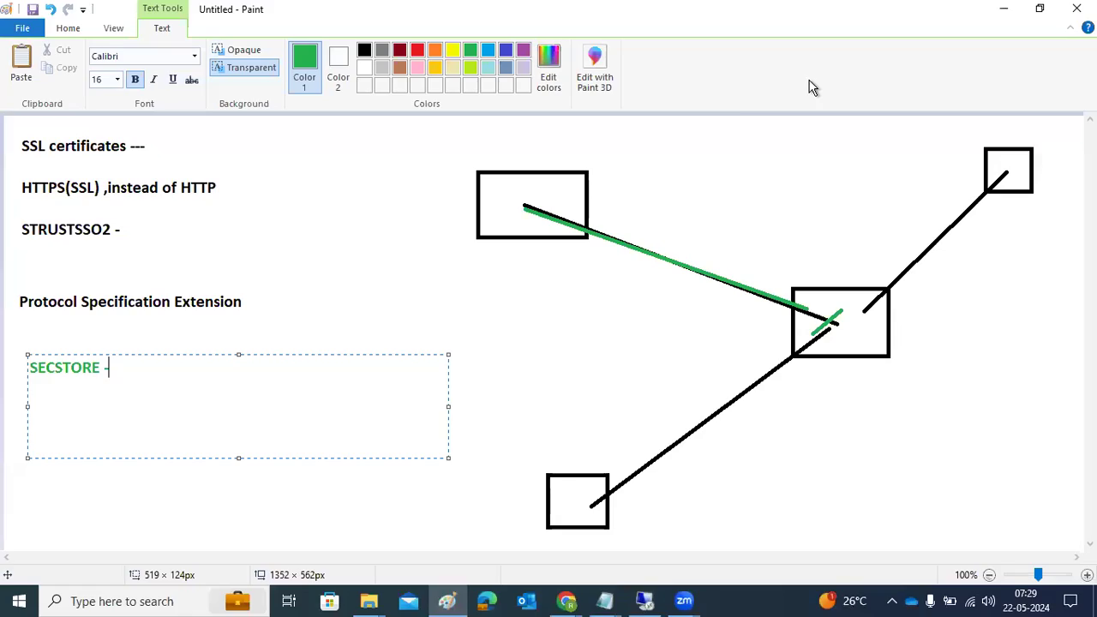
# Add Paint notes 'WE20:partner profiles' and 'WE21' below the SECSTORE line
pyautogui.click(477, 391)
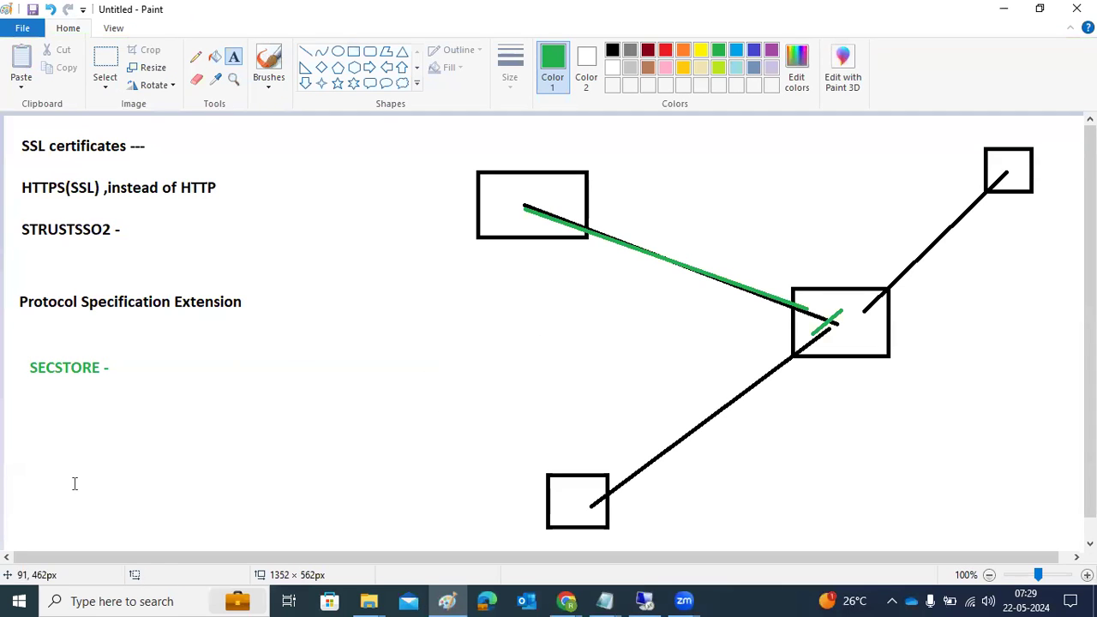
pyautogui.moveTo(24, 394); pyautogui.dragTo(459, 533)
pyautogui.write('WE20')
pyautogui.press('Return')
pyautogui.press('Return')
pyautogui.write('WE21')
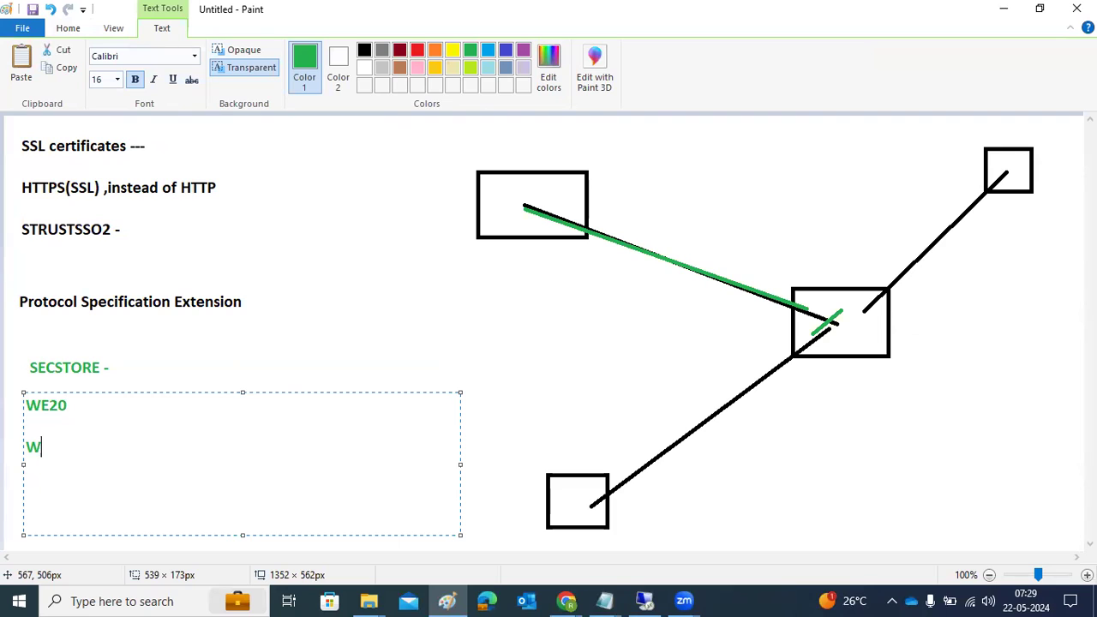
pyautogui.press('Up')
pyautogui.press('Up')
pyautogui.write(':')
pyautogui.write('partner pro')
pyautogui.press('BackSpace')
pyautogui.write('files')
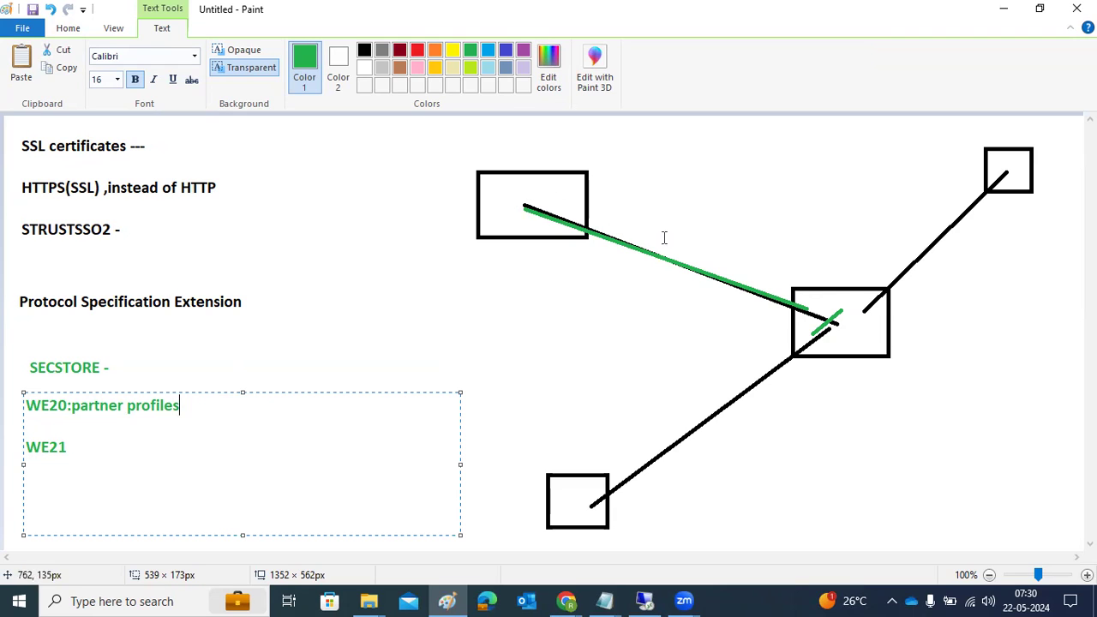
# Switch to SAP and run transaction WE20 for partner profiles
pyautogui.click(658, 598)
pyautogui.write('we20')
pyautogui.press('Return')
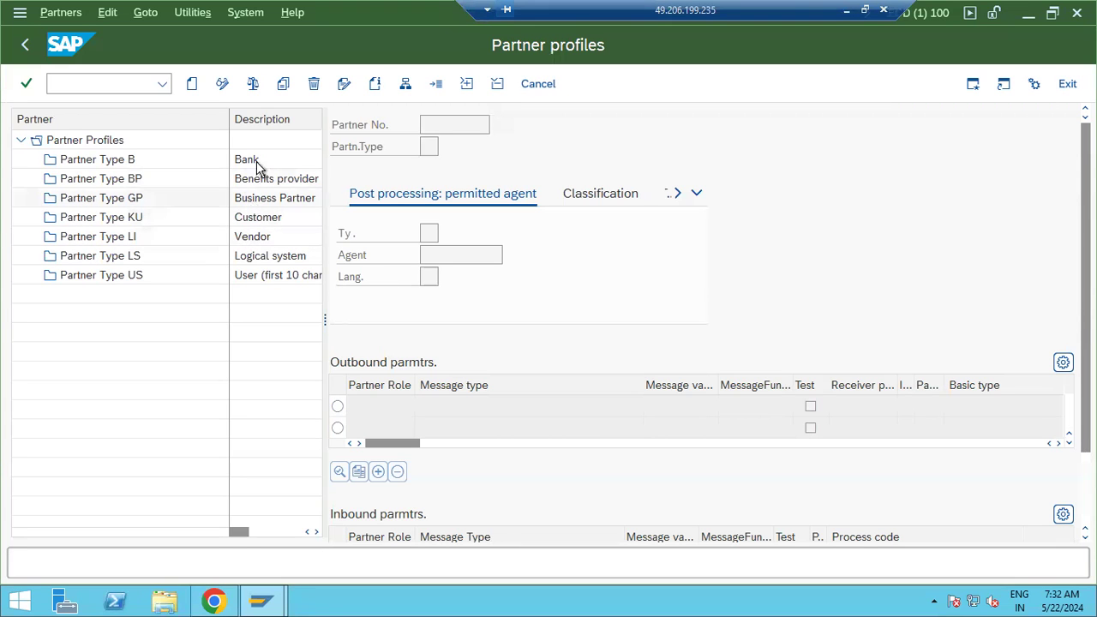
# Return to SAP Easy Access and run WE21 to list the IDoc port types
pyautogui.click(25, 47)
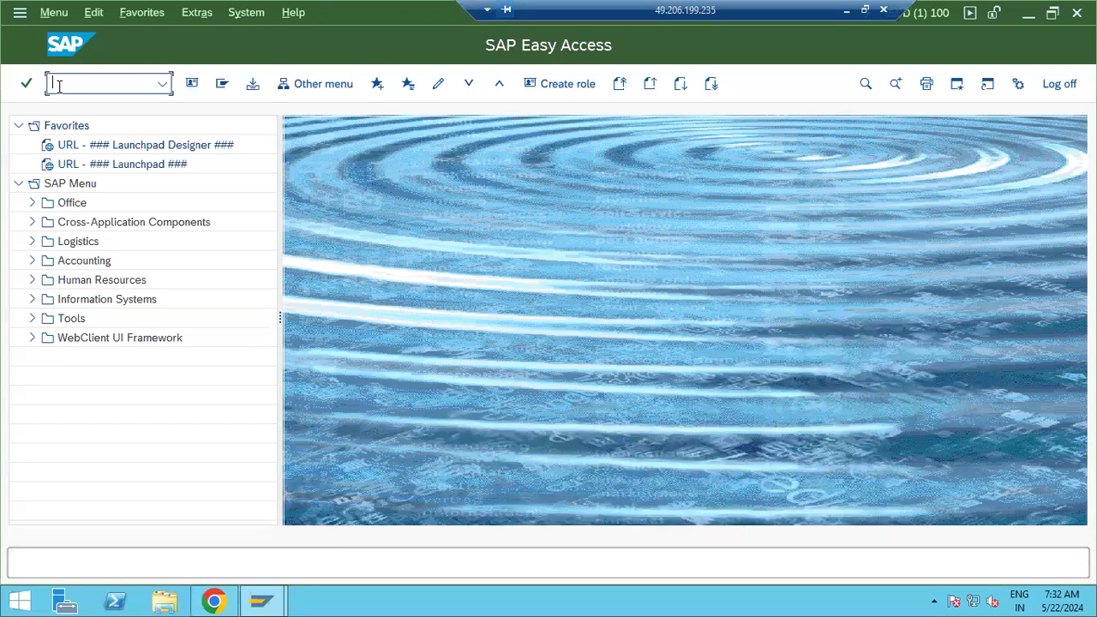
pyautogui.write('we21')
pyautogui.press('Return')
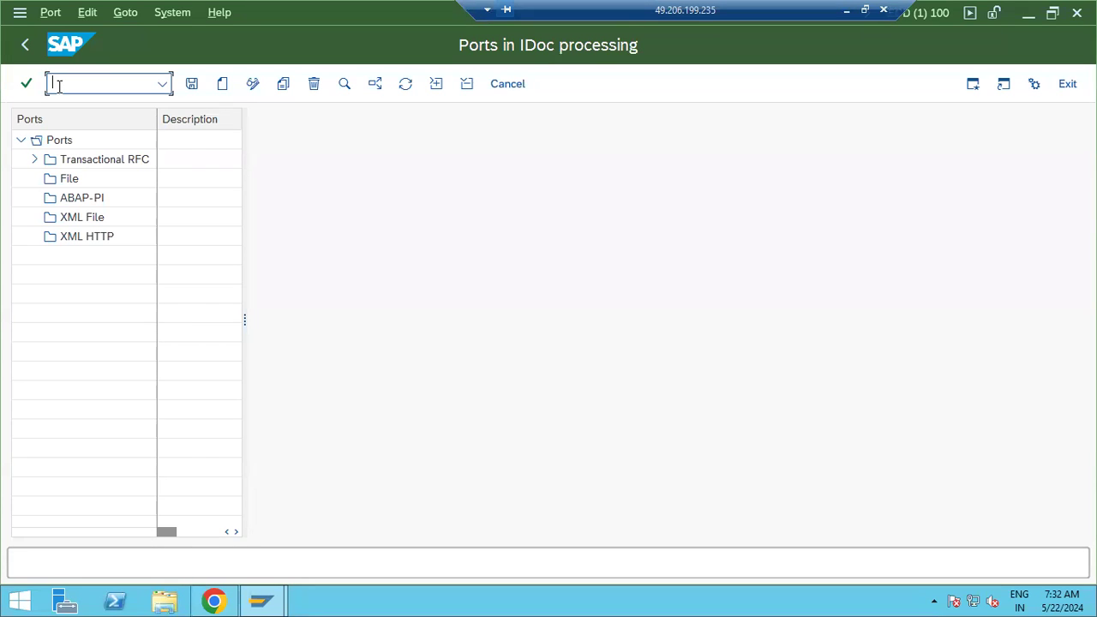
# Create tRFC port A000000016 with a generated name and RFC destination DIICLNT800, and save it
pyautogui.click(35, 161)
pyautogui.click(101, 166)
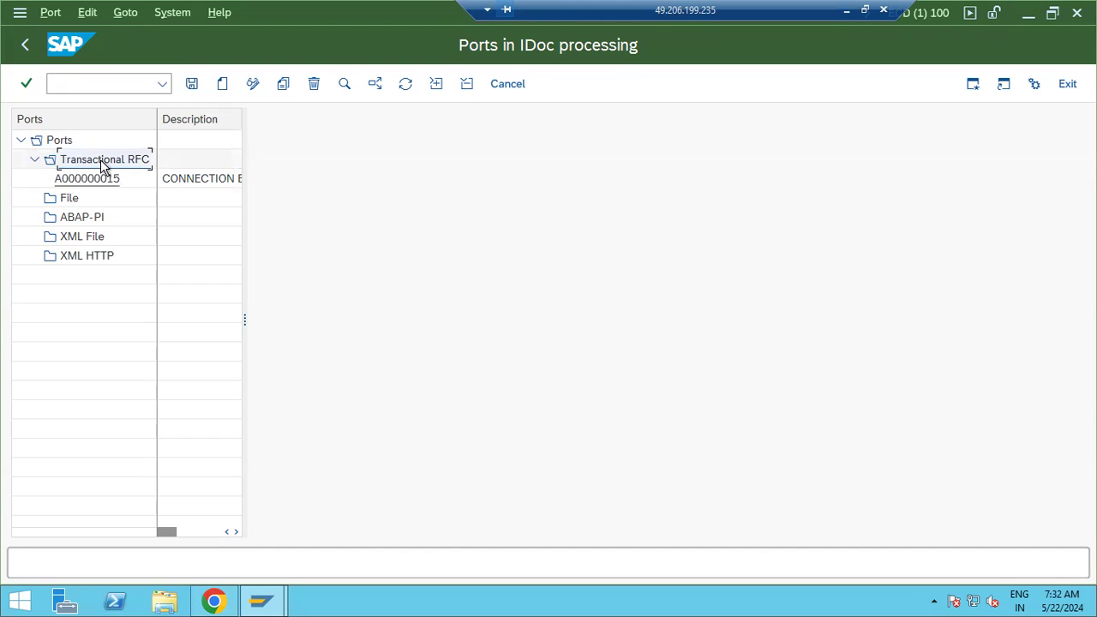
pyautogui.doubleClick(110, 181)
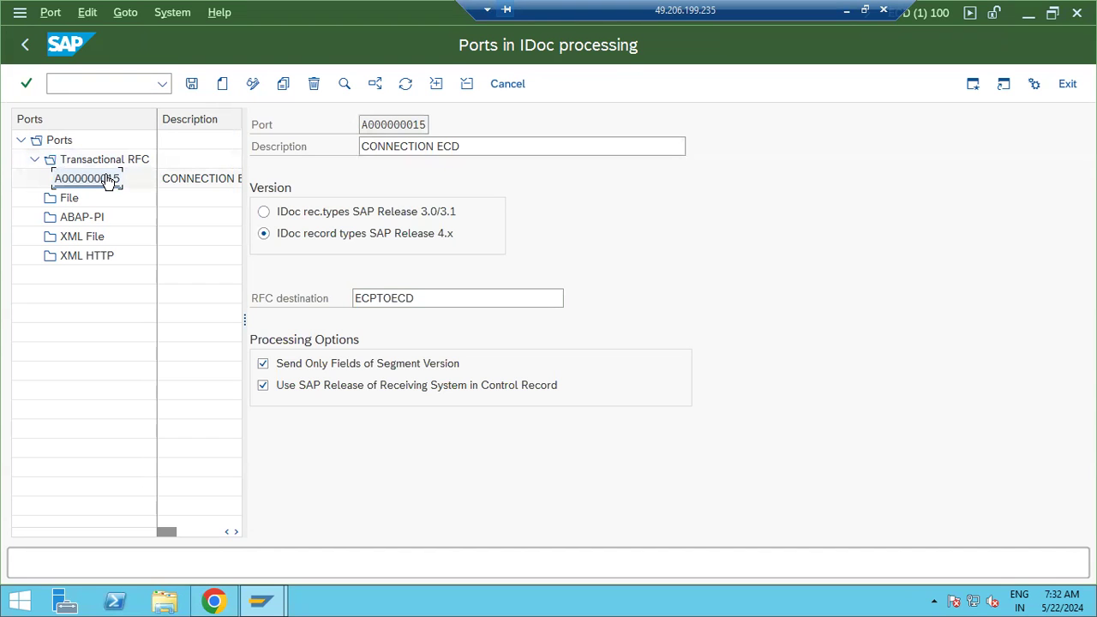
pyautogui.click(97, 161)
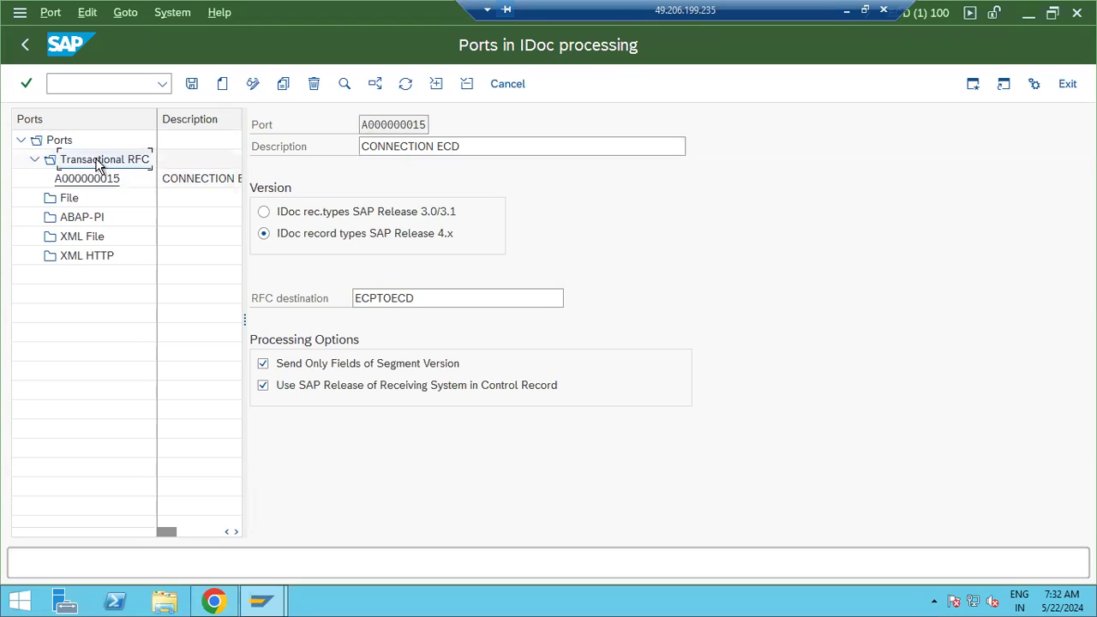
pyautogui.click(222, 84)
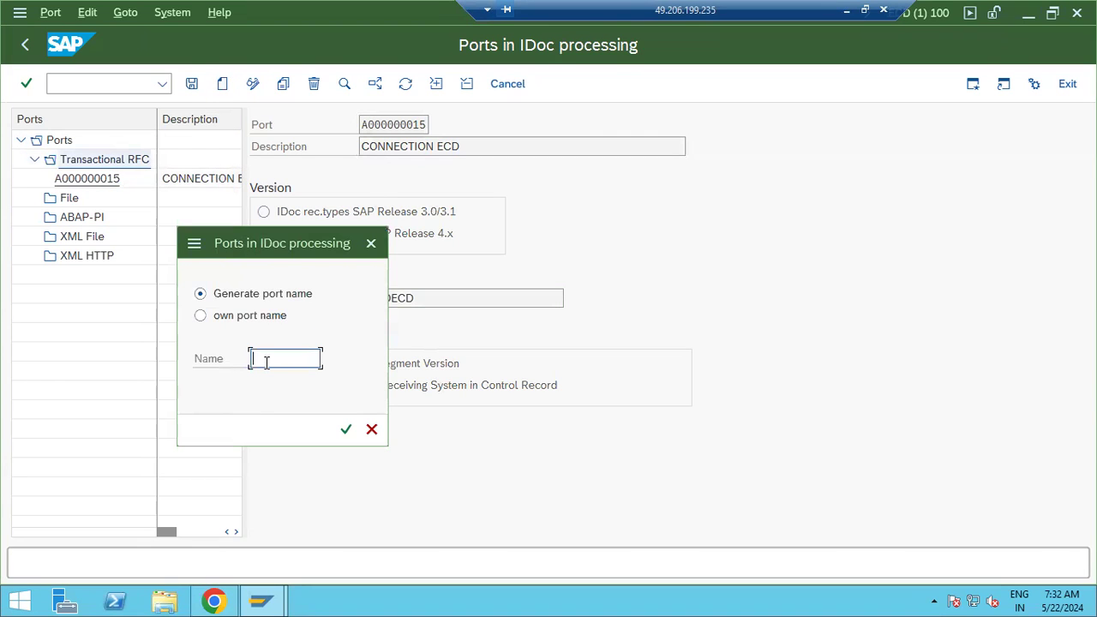
pyautogui.click(346, 428)
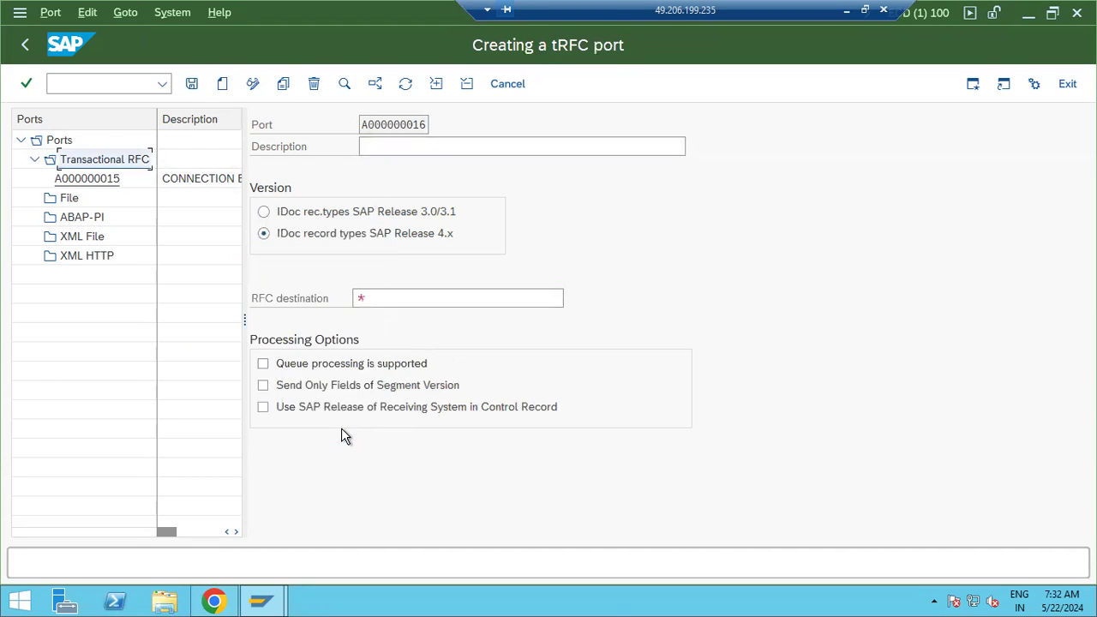
pyautogui.click(393, 143)
pyautogui.click(378, 296)
pyautogui.write('*')
pyautogui.press('F4')
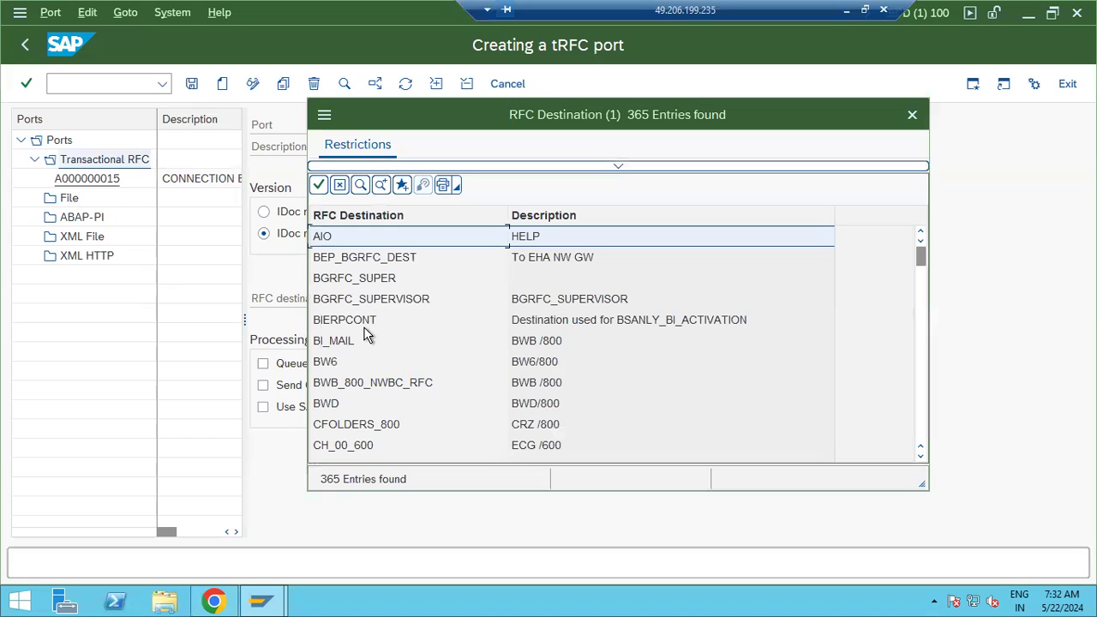
pyautogui.scroll(-12, 360, 341)
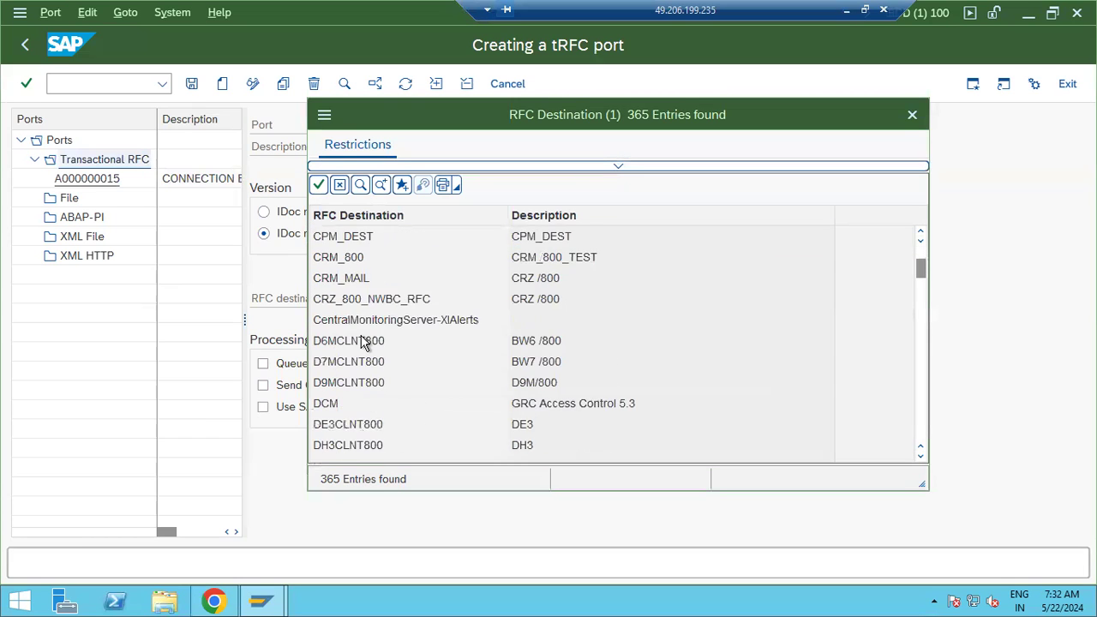
pyautogui.doubleClick(349, 365)
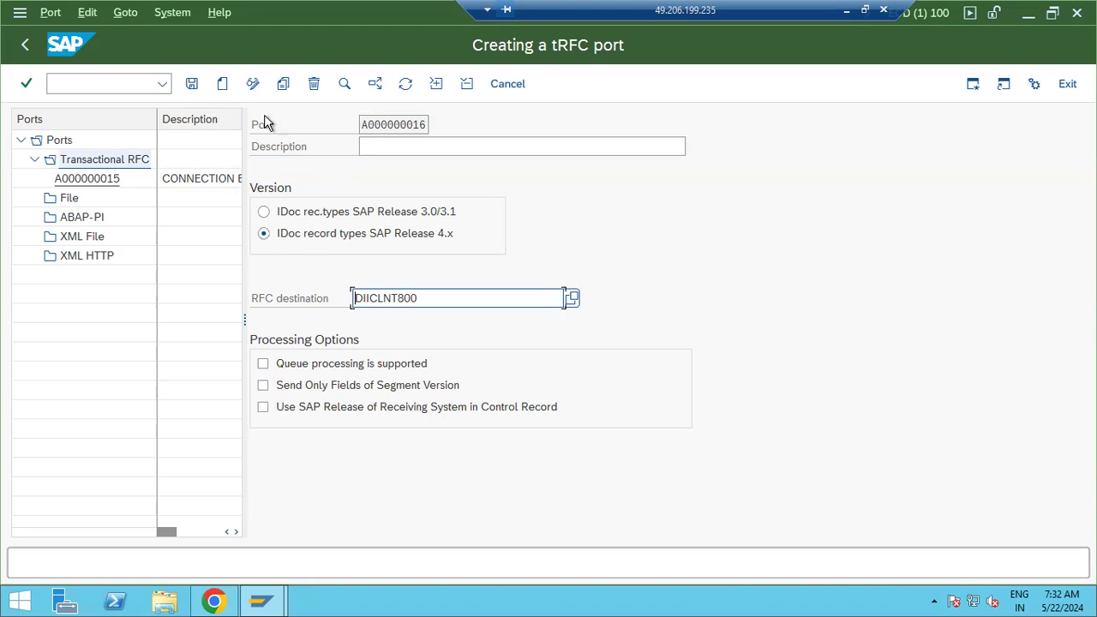
pyautogui.click(191, 88)
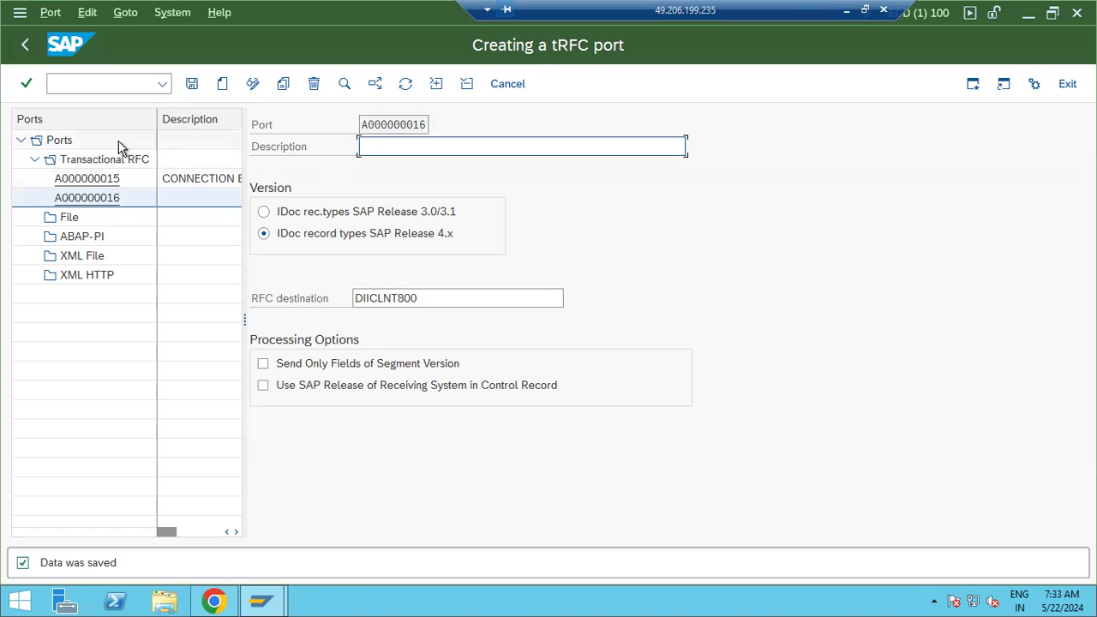
# Inspect the DIICLNT800 destination and dismiss two port-already-exists messages
pyautogui.click(107, 82)
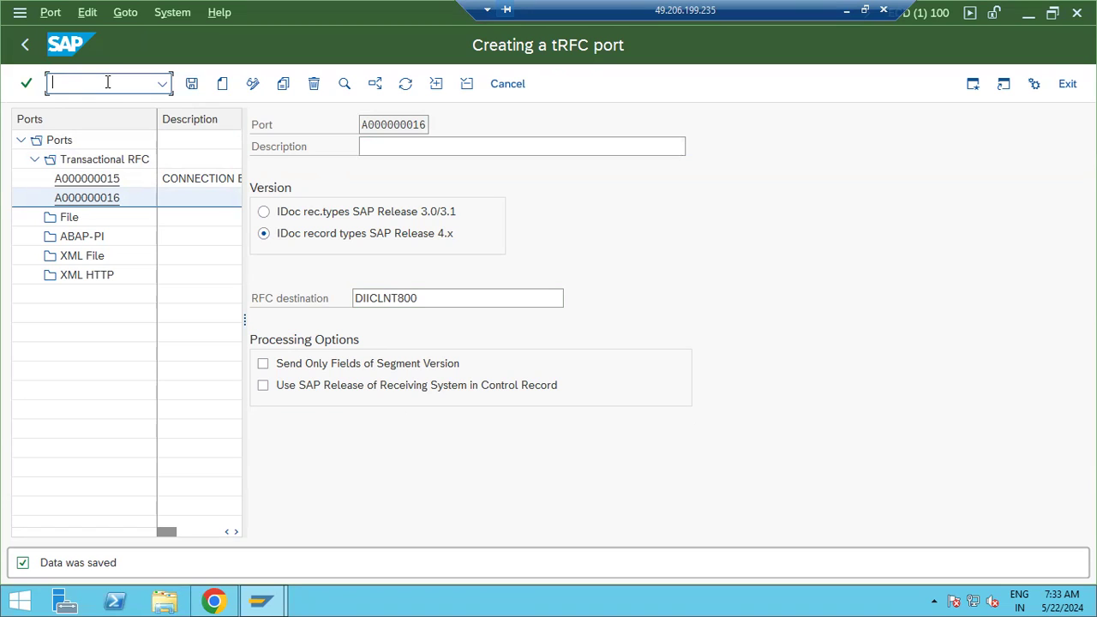
pyautogui.moveTo(374, 305); pyautogui.dragTo(448, 303)
pyautogui.click(477, 298)
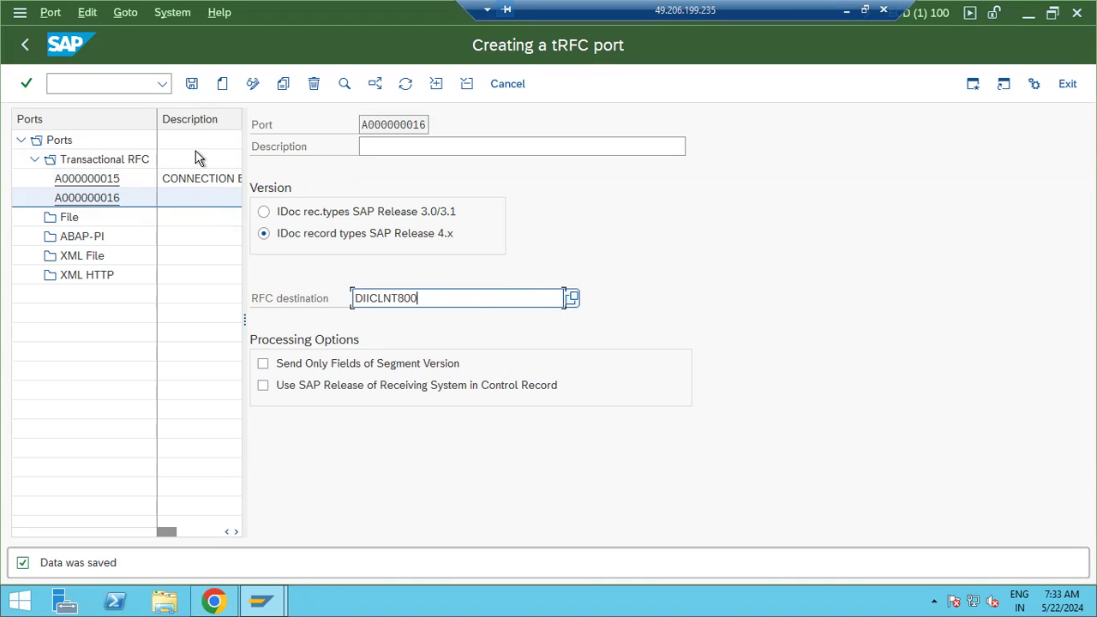
pyautogui.click(222, 83)
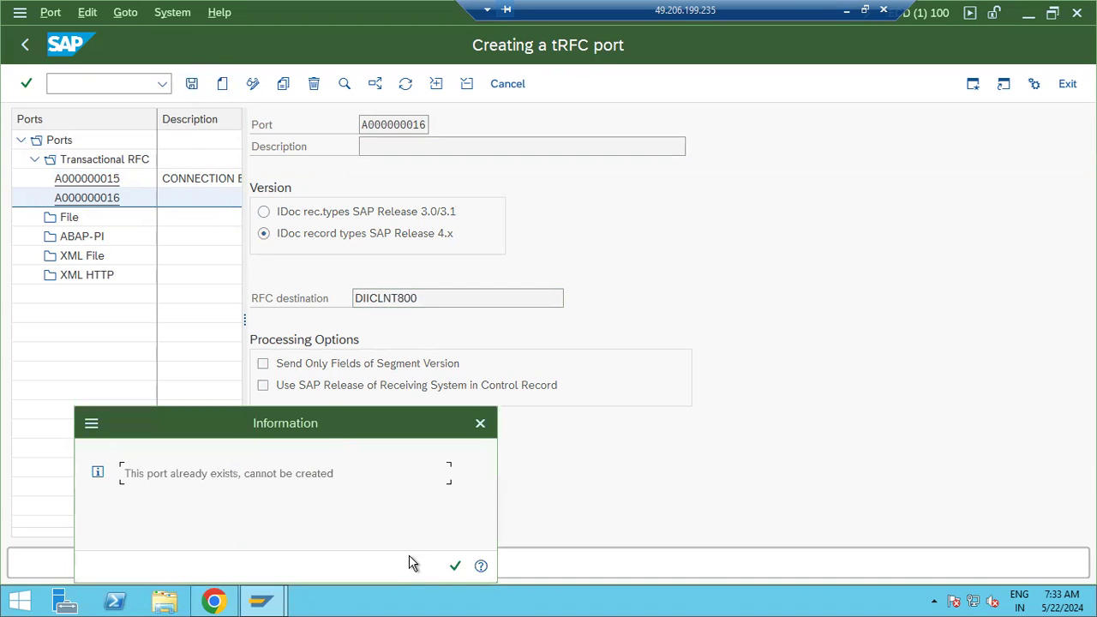
pyautogui.click(455, 565)
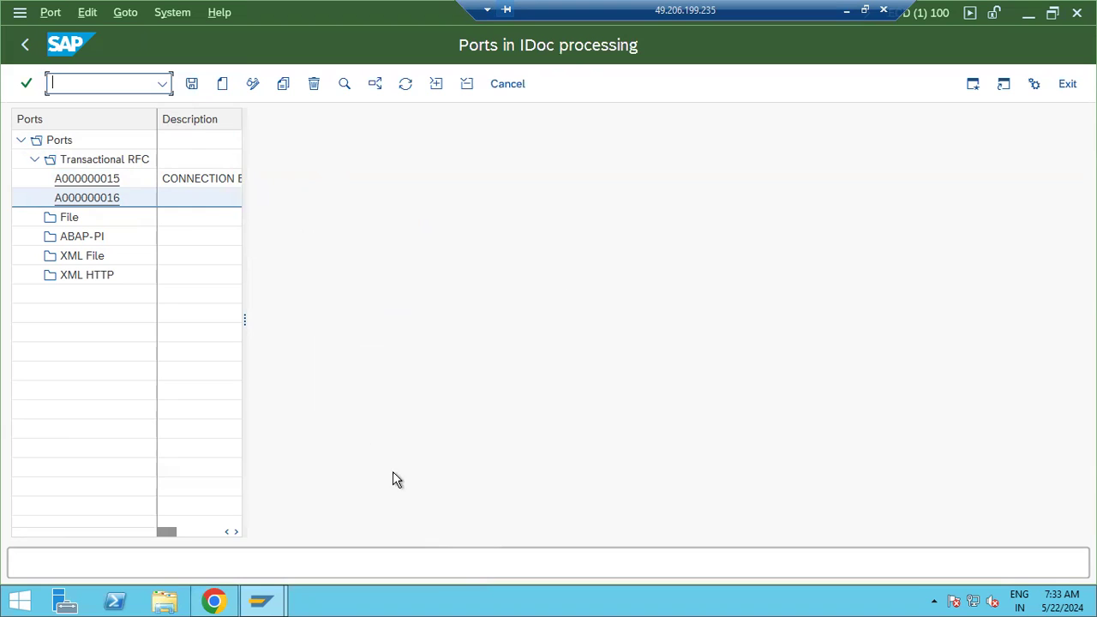
pyautogui.click(222, 85)
pyautogui.click(452, 565)
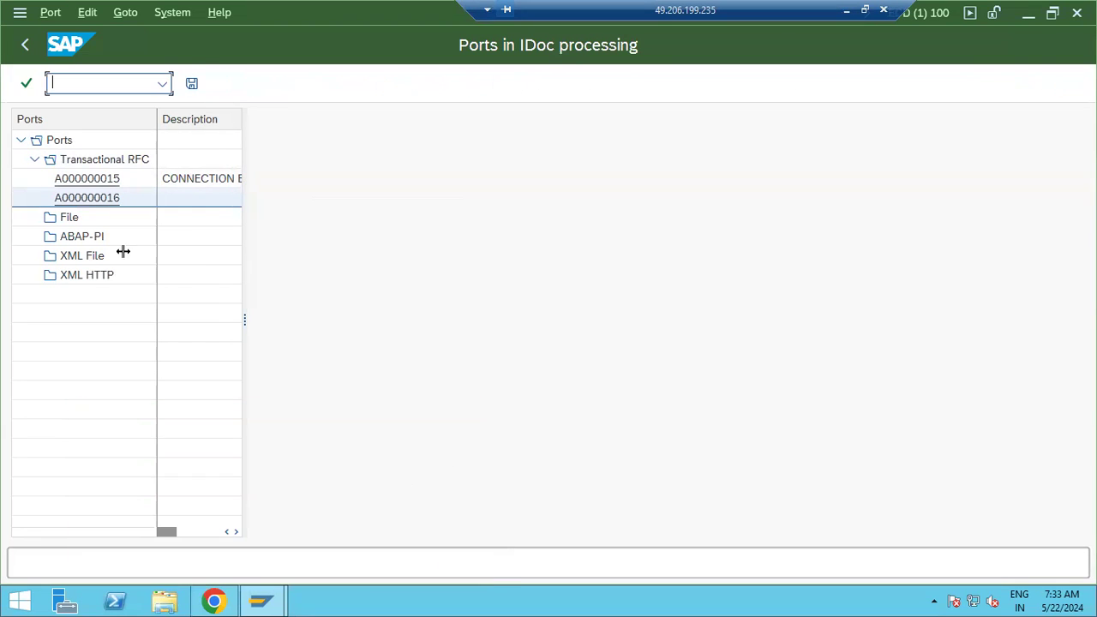
# Create tRFC port A000000017 with RFC destination ECPCLNT000, save it, and return to Easy Access
pyautogui.click(57, 160)
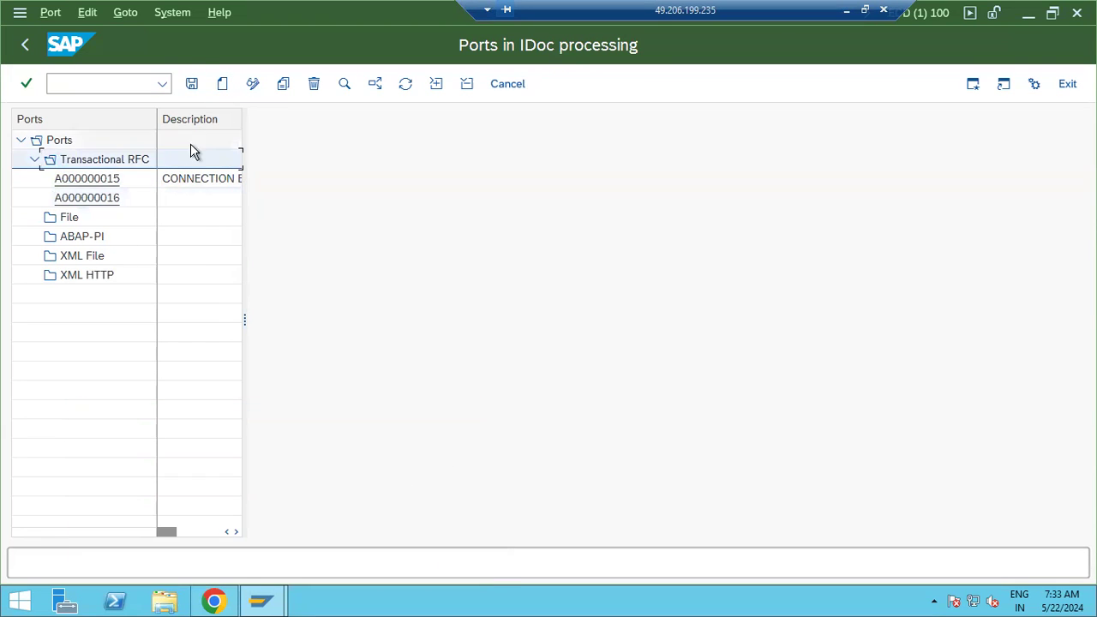
pyautogui.click(224, 88)
pyautogui.click(346, 429)
pyautogui.click(377, 298)
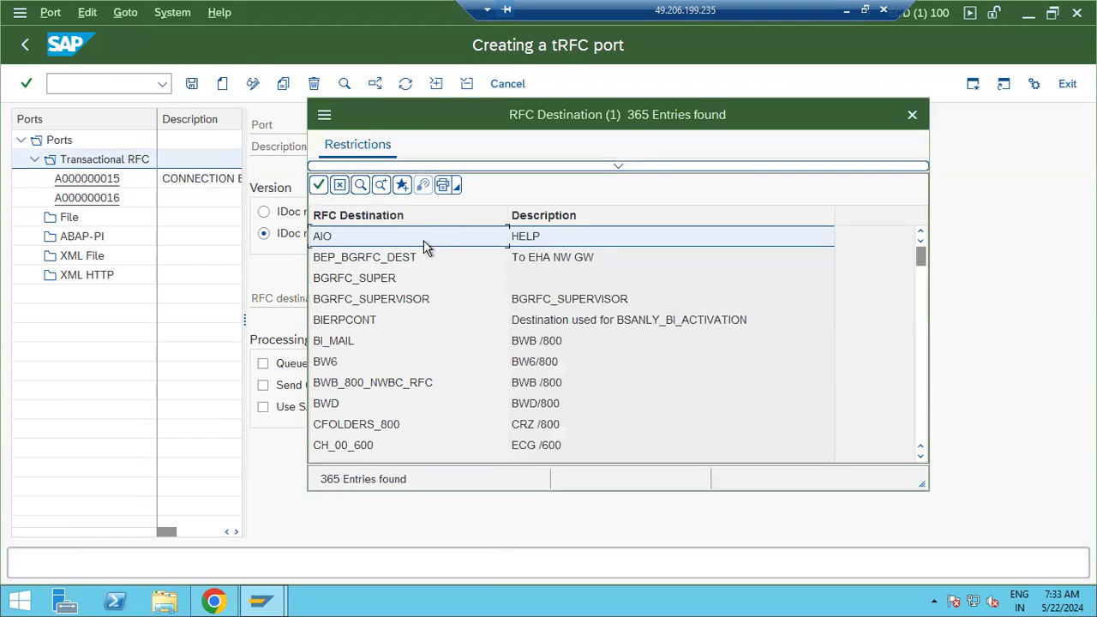
pyautogui.scroll(-10, 392, 323)
pyautogui.scroll(-12, 395, 351)
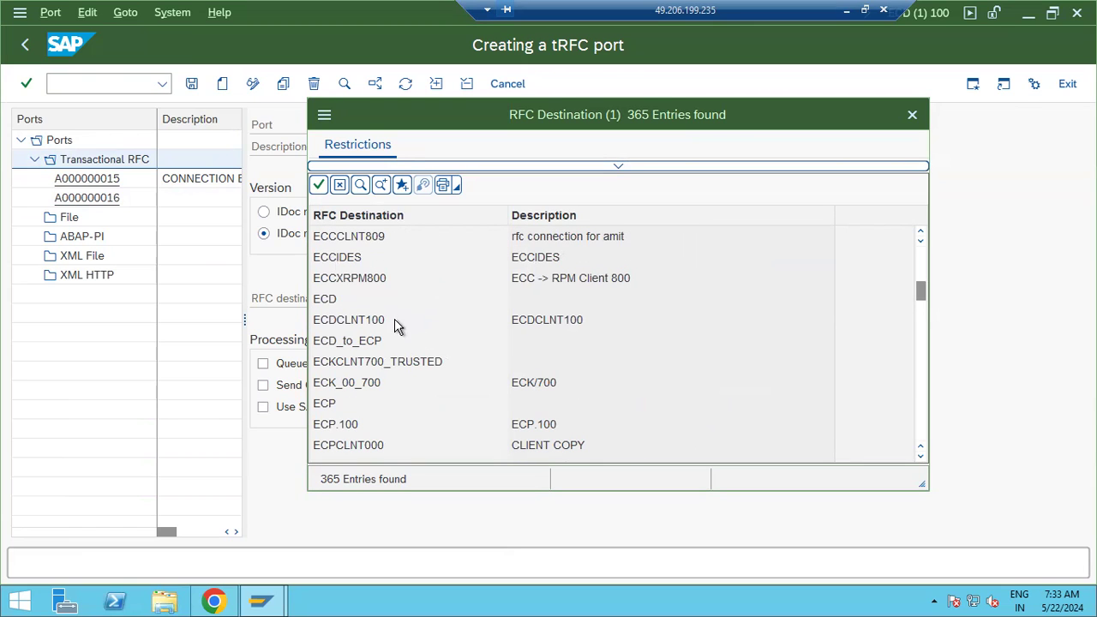
pyautogui.doubleClick(363, 445)
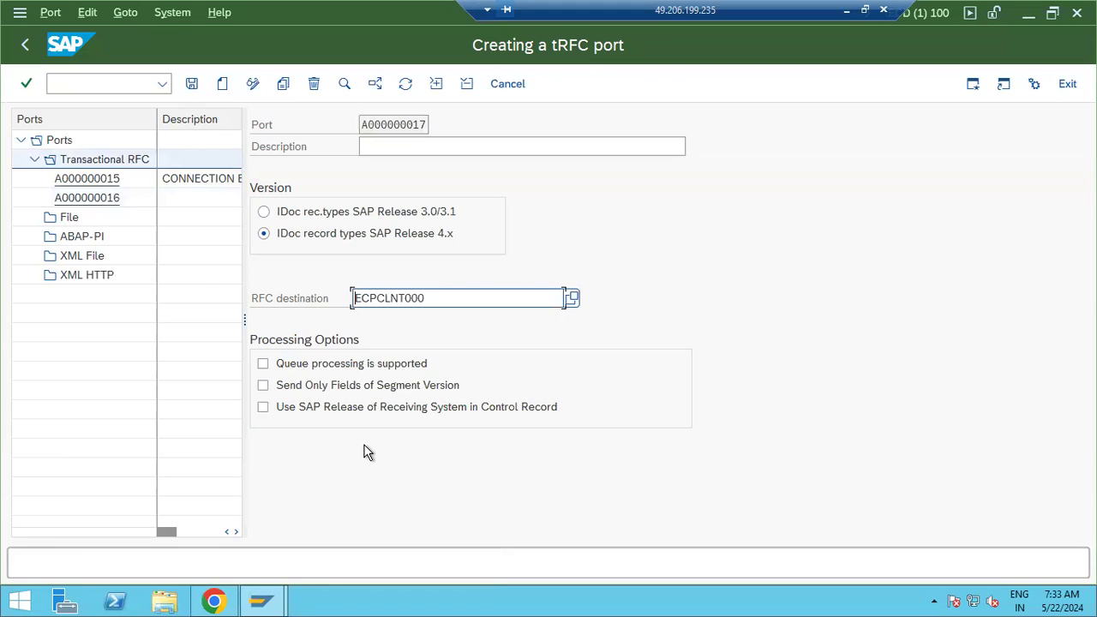
pyautogui.click(192, 84)
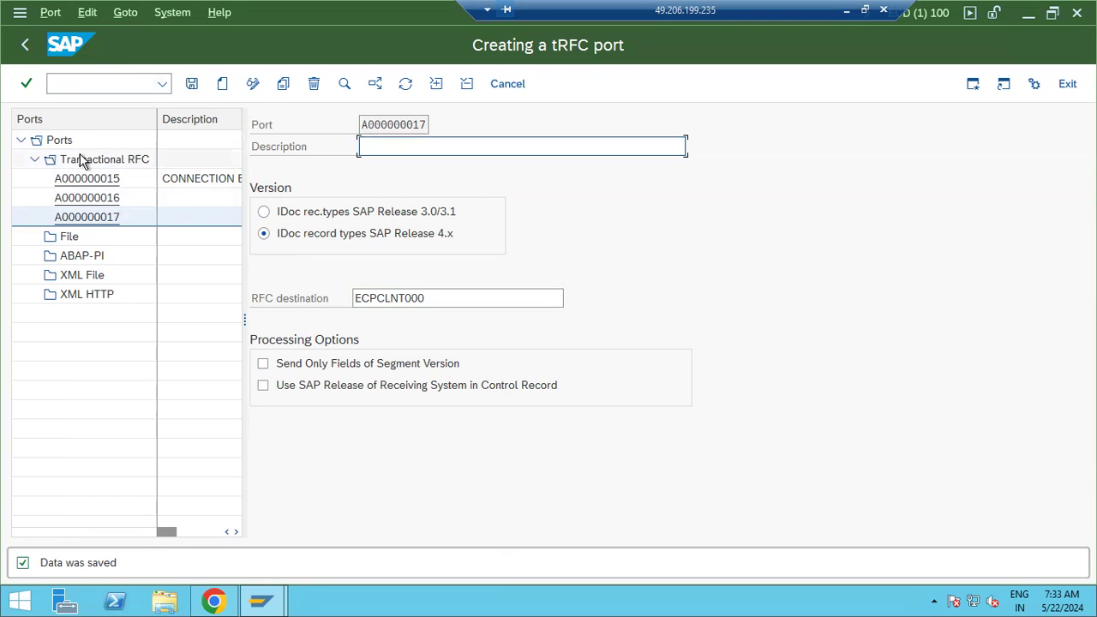
pyautogui.click(29, 46)
pyautogui.click(28, 46)
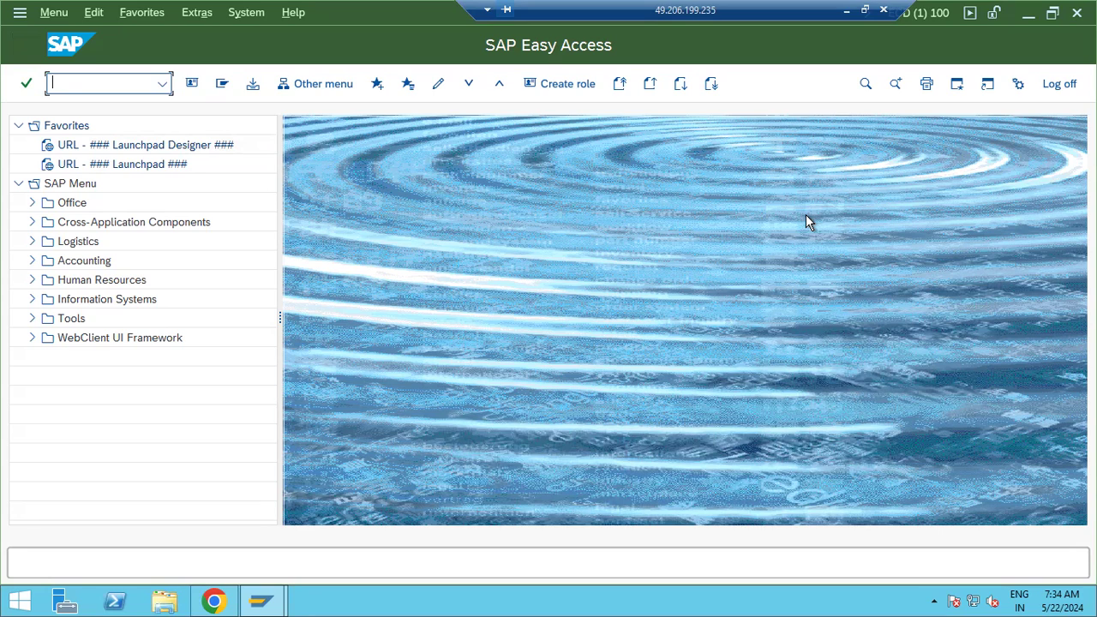
pyautogui.write('smicm')
pyautogui.press('Return')
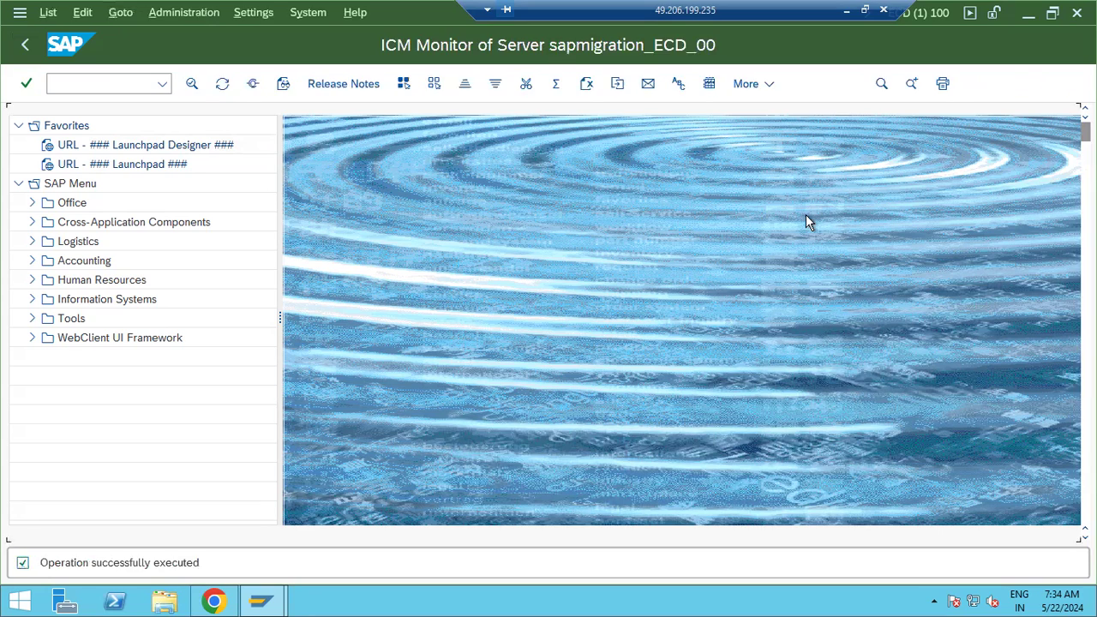
pyautogui.click(254, 84)
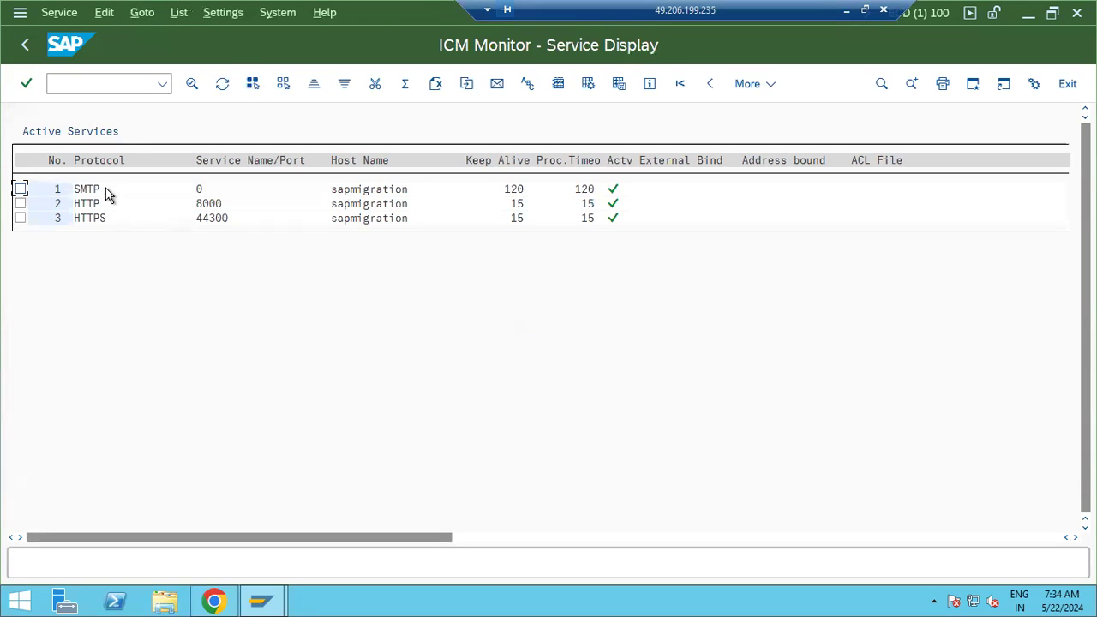
pyautogui.click(25, 44)
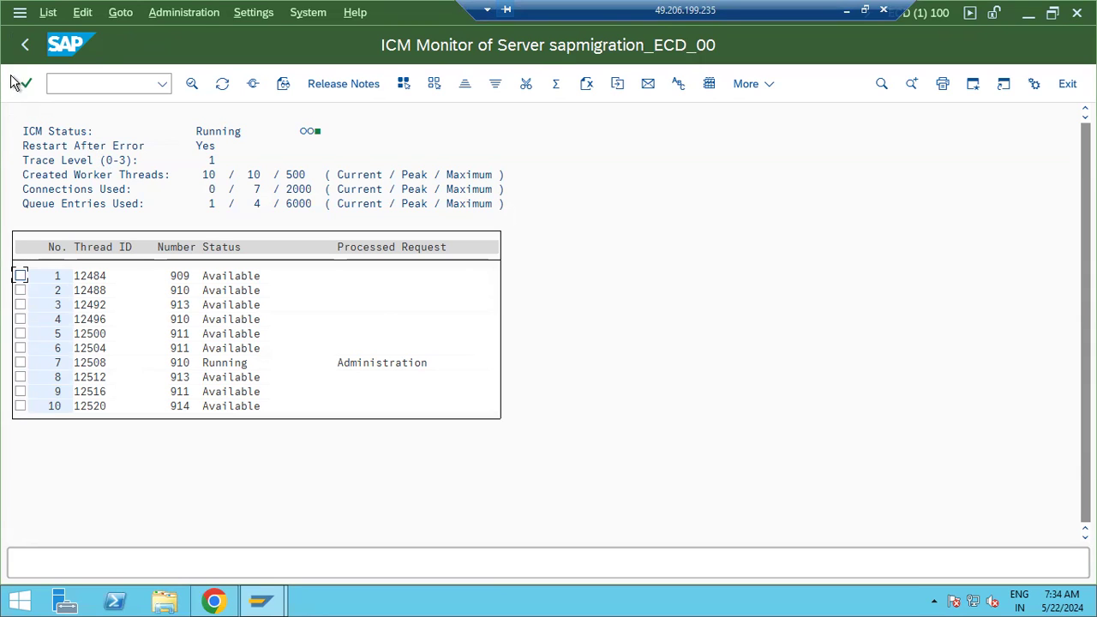
pyautogui.click(24, 44)
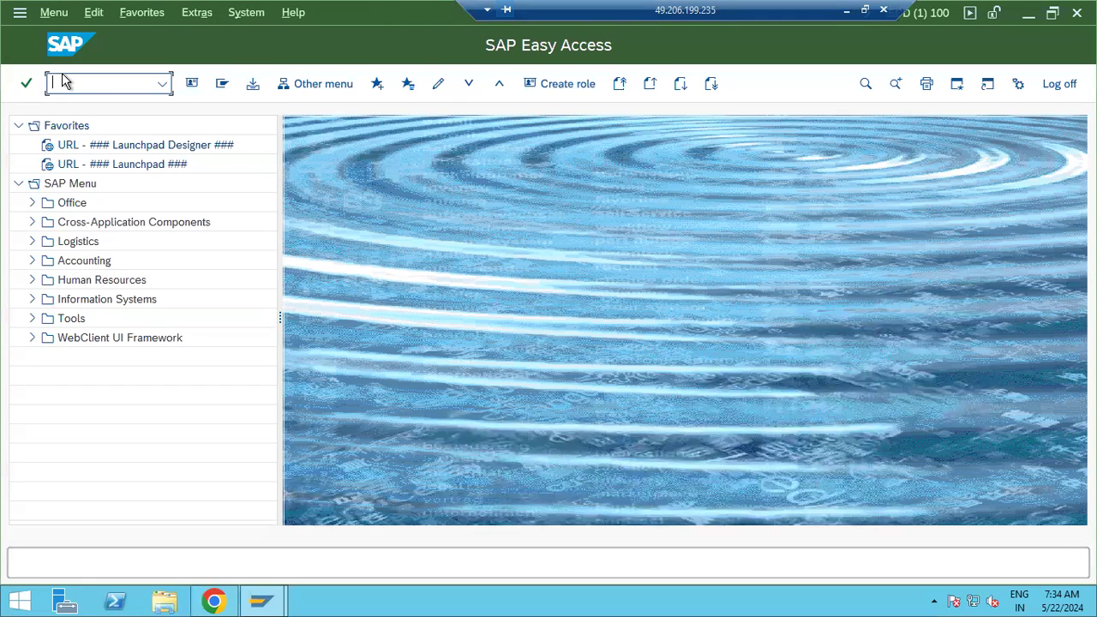
pyautogui.write('we20')
pyautogui.press('Return')
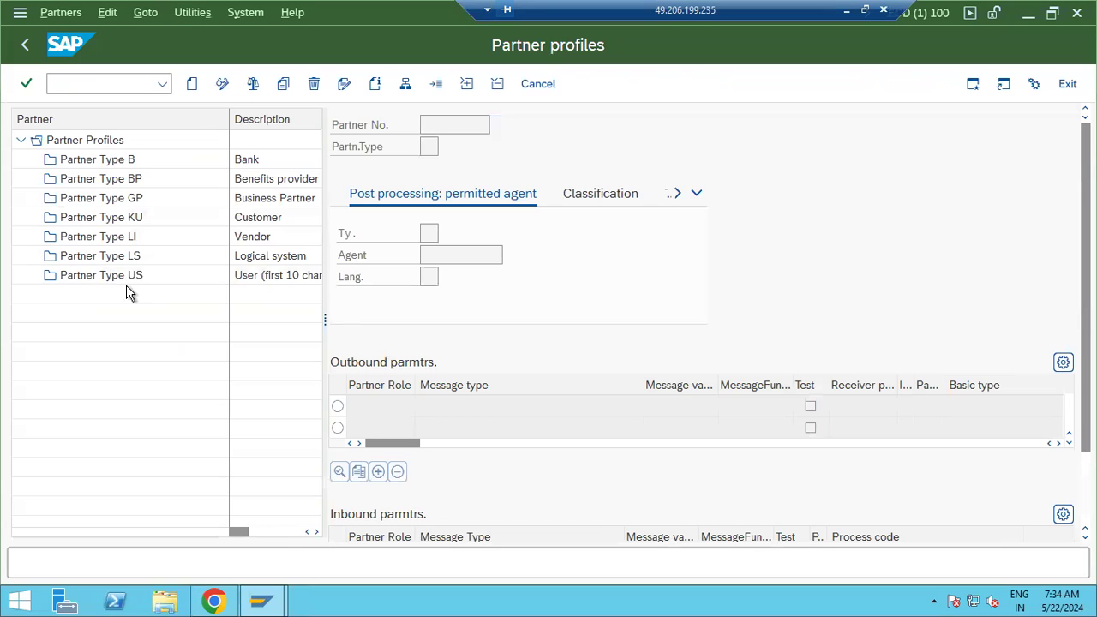
pyautogui.click(109, 258)
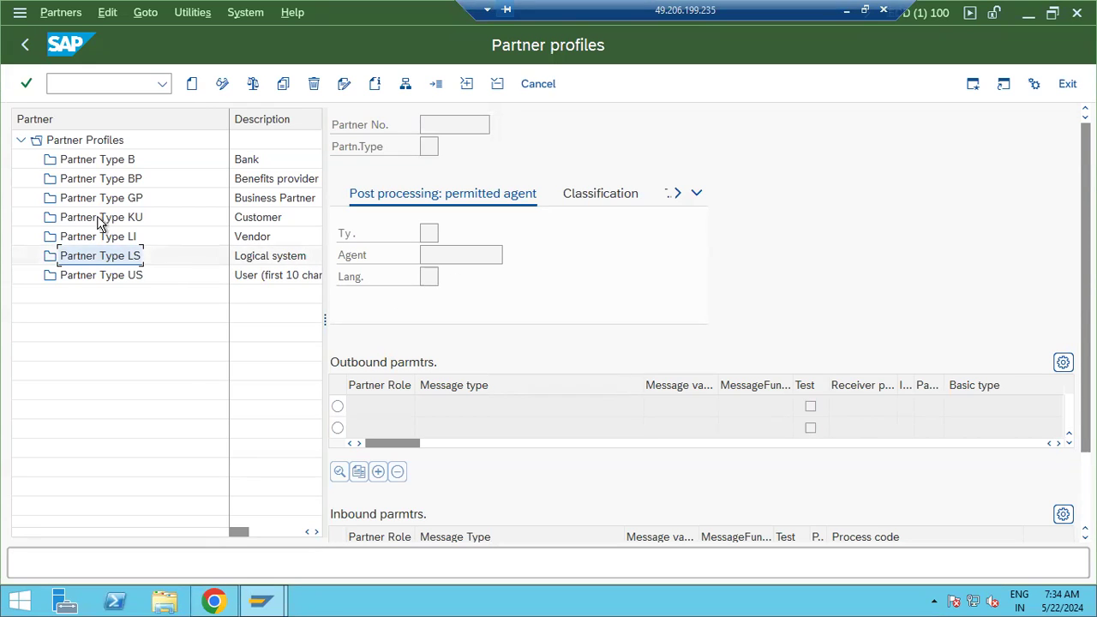
pyautogui.click(24, 45)
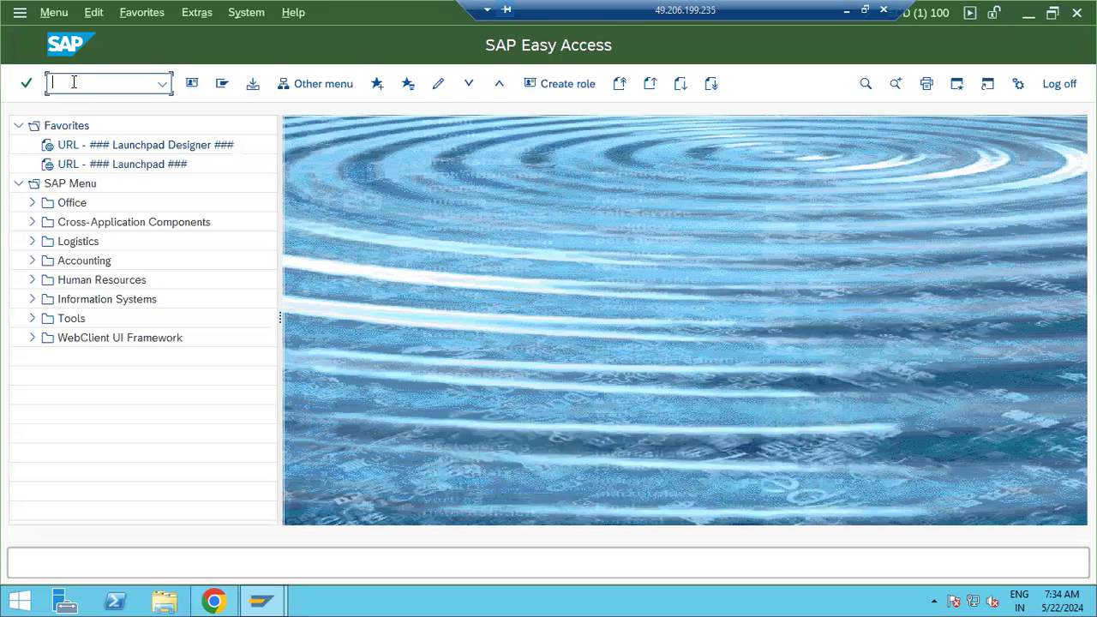
# Open transaction WE21 for ports in IDoc processing after correcting typos
pyautogui.write('we2w1')
pyautogui.press('Return')
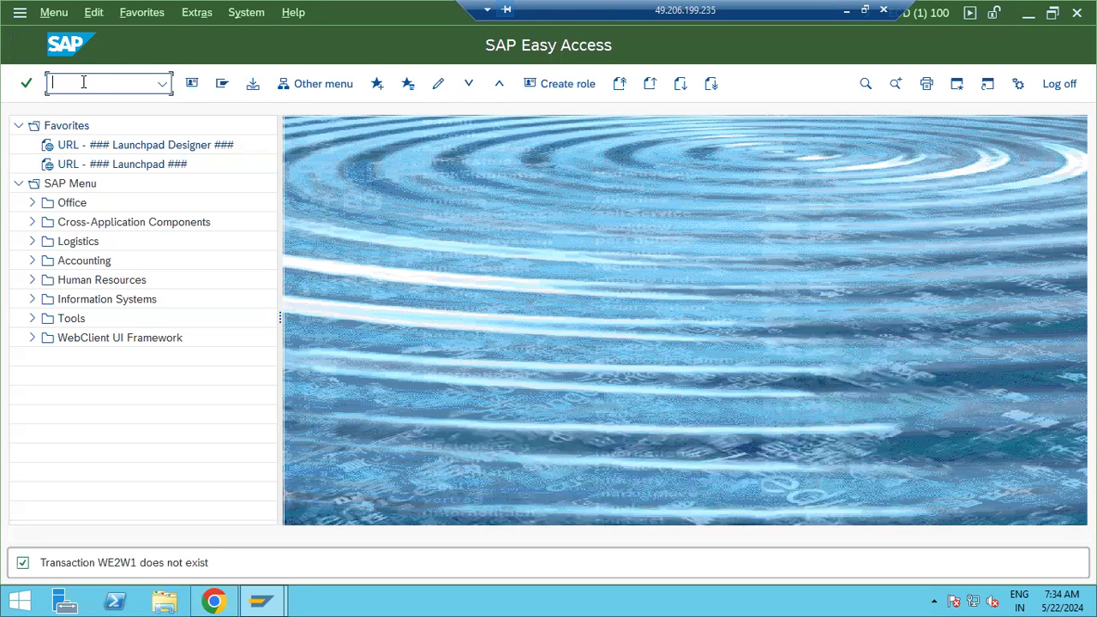
pyautogui.write('we2e1')
pyautogui.press('Return')
pyautogui.write('we21.')
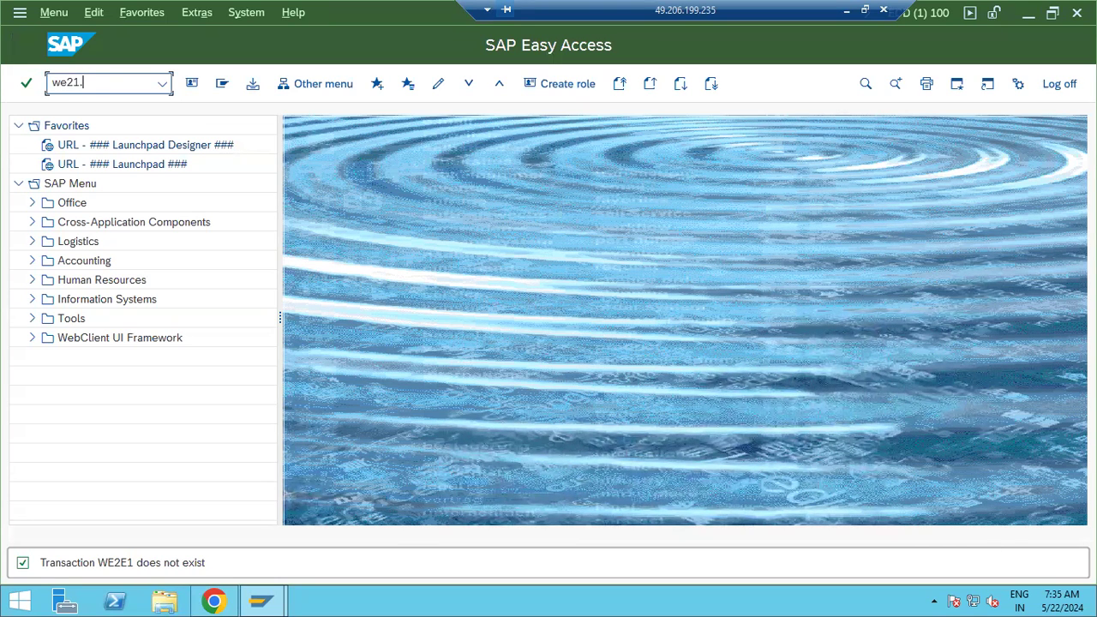
pyautogui.press('BackSpace')
pyautogui.press('Return')
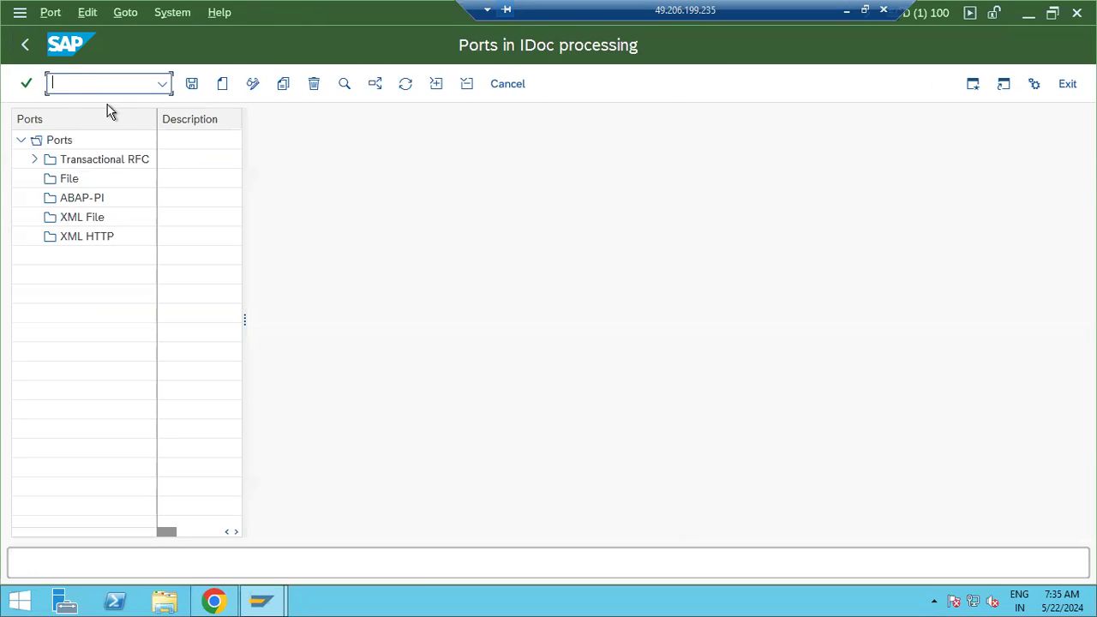
# Start a new File port, then cancel and confirm discarding it
pyautogui.click(33, 171)
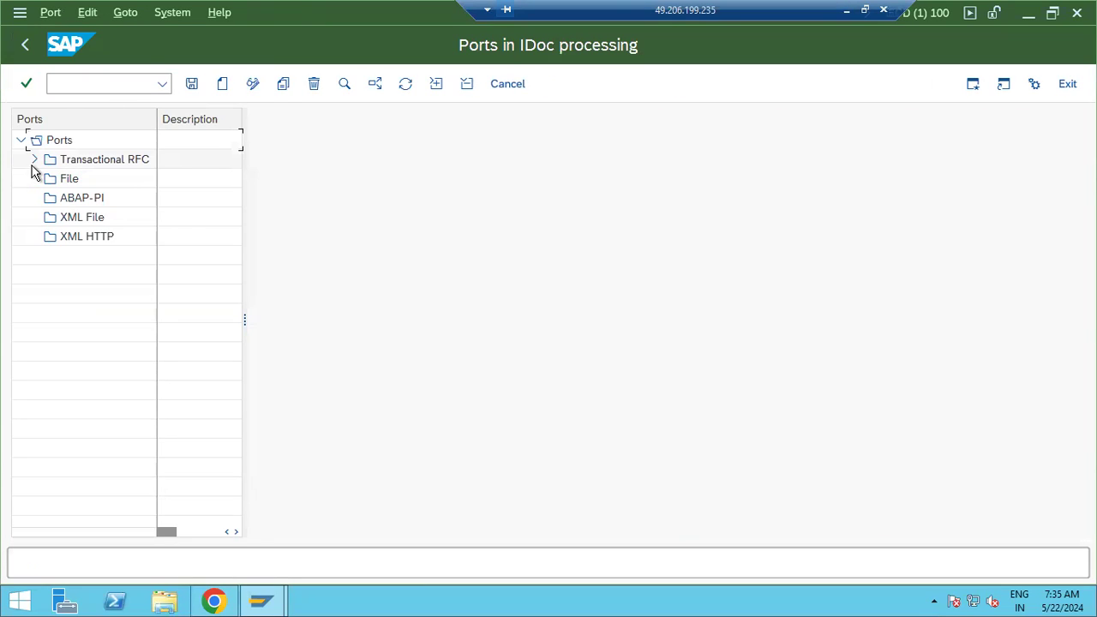
pyautogui.click(69, 181)
pyautogui.click(223, 92)
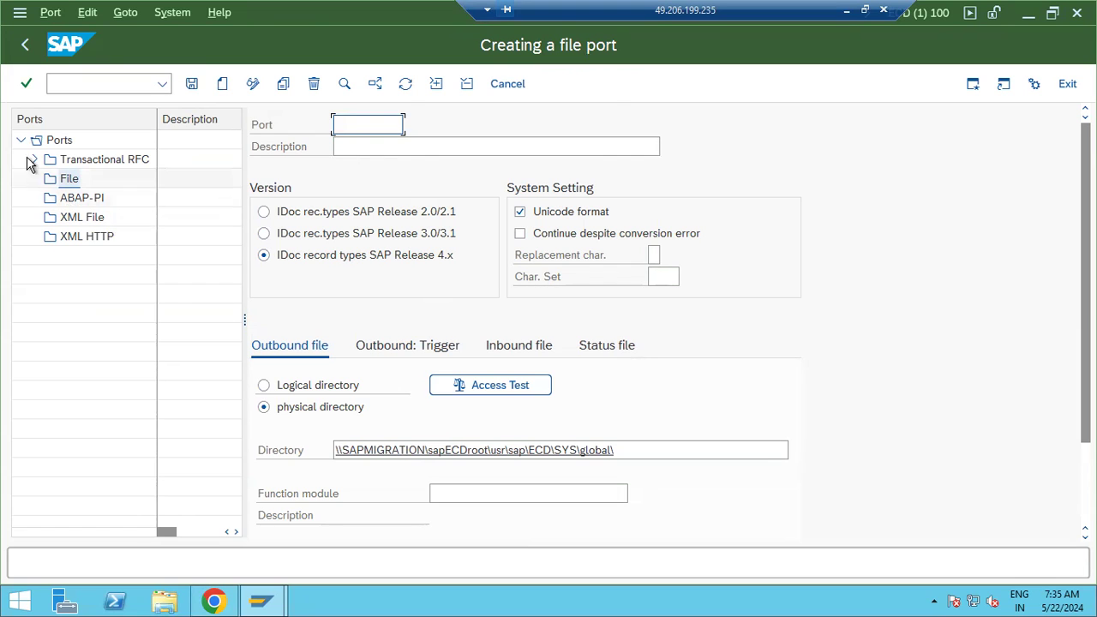
pyautogui.click(23, 48)
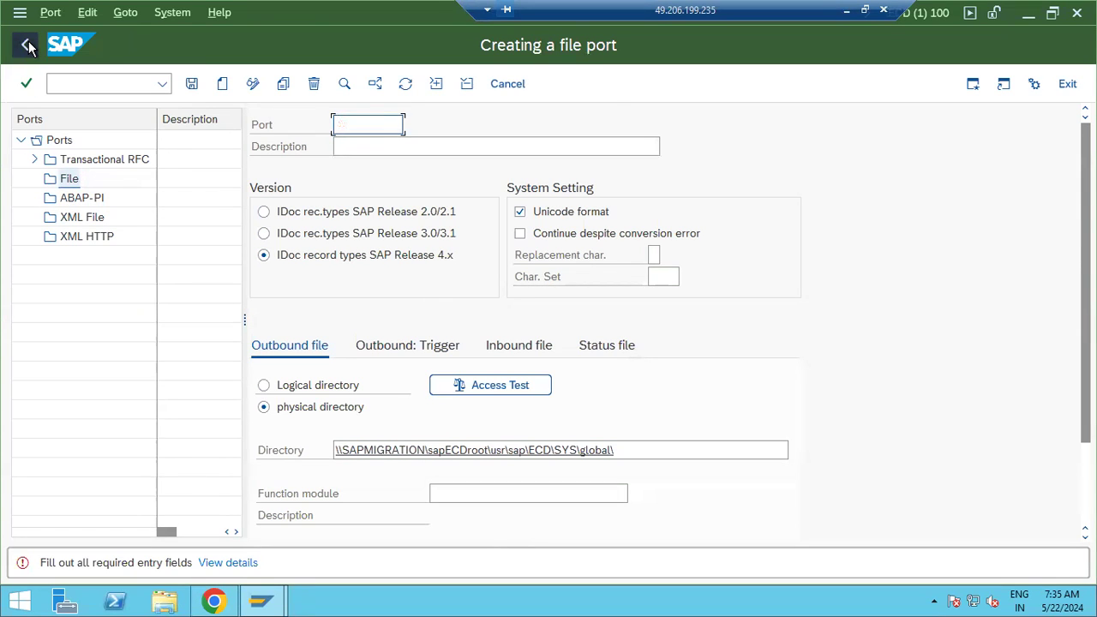
pyautogui.click(503, 83)
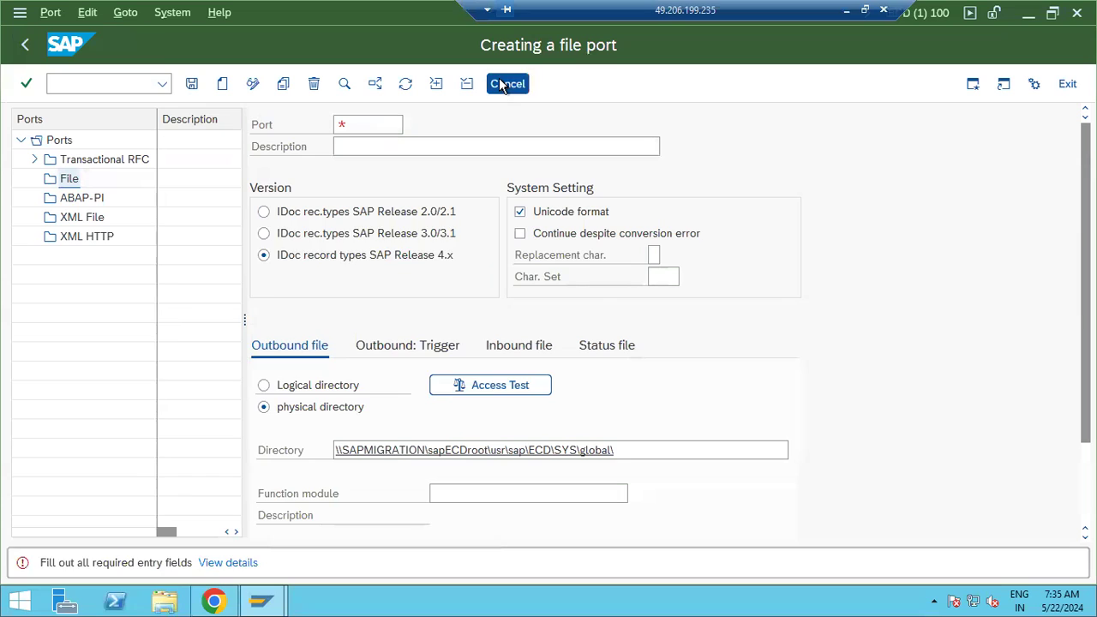
pyautogui.click(285, 364)
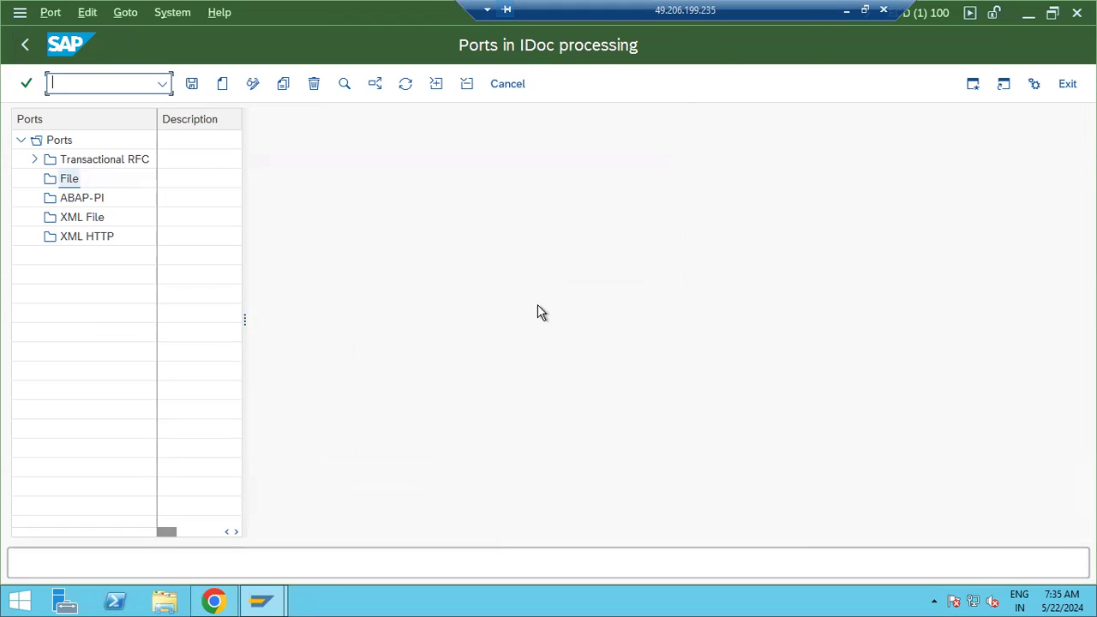
# Review tRFC ports A000000015–A000000017 and other port types, collapse the tree, return to Easy Access
pyautogui.click(34, 159)
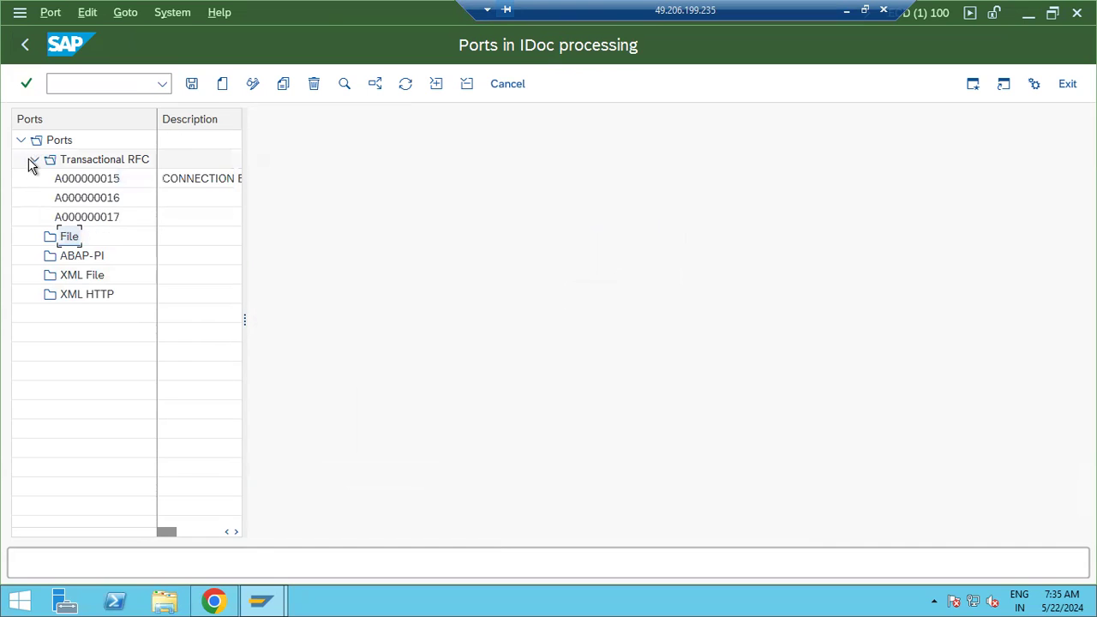
pyautogui.click(113, 221)
pyautogui.click(101, 202)
pyautogui.click(97, 183)
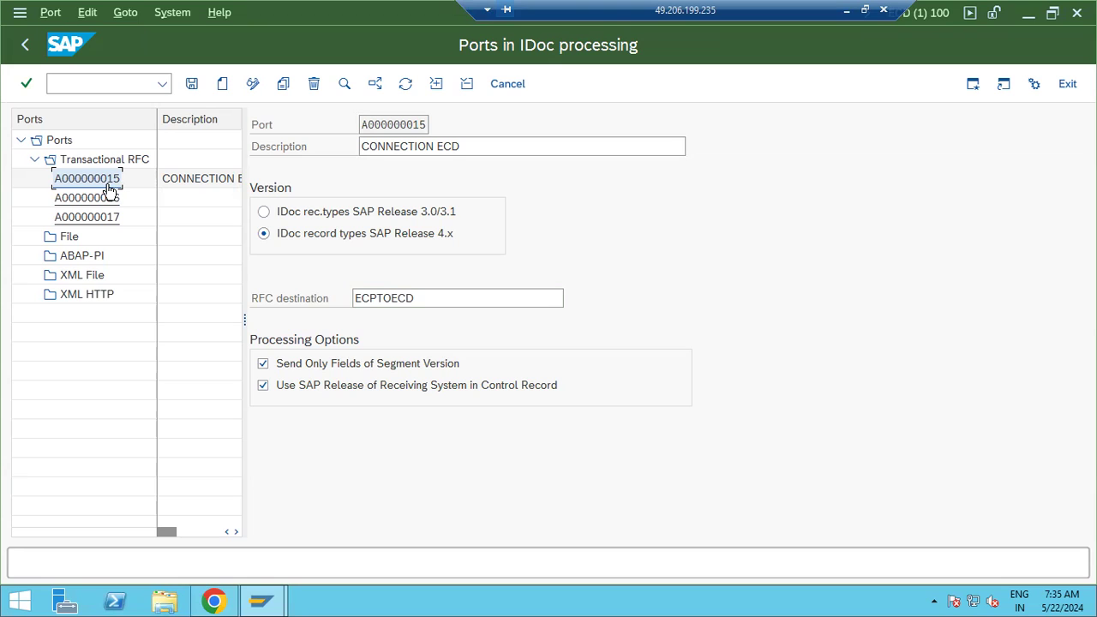
pyautogui.click(105, 216)
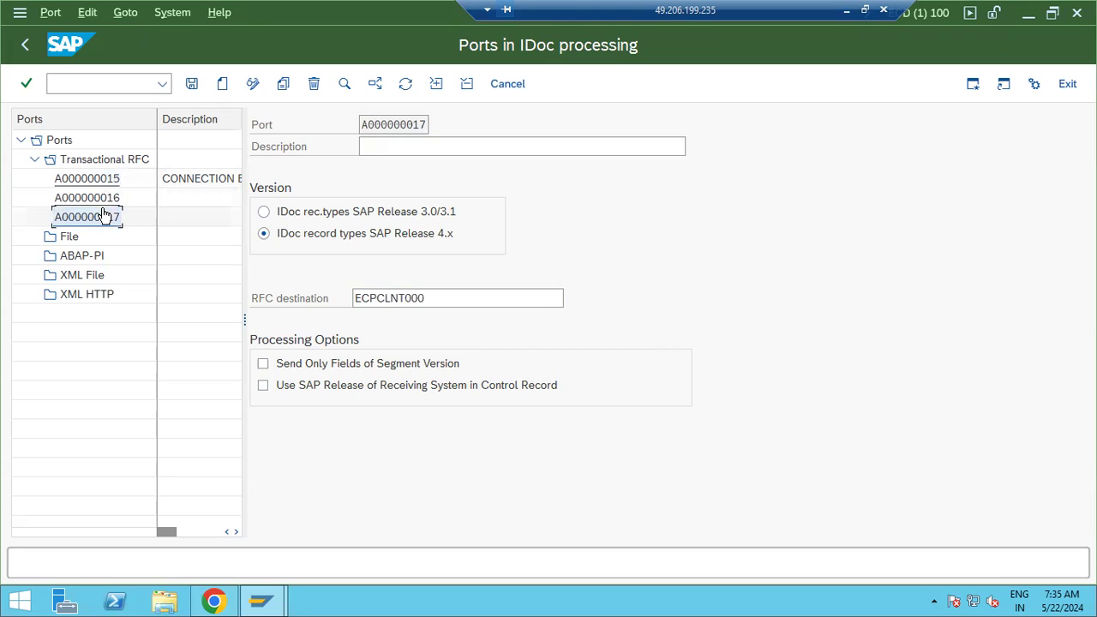
pyautogui.click(53, 235)
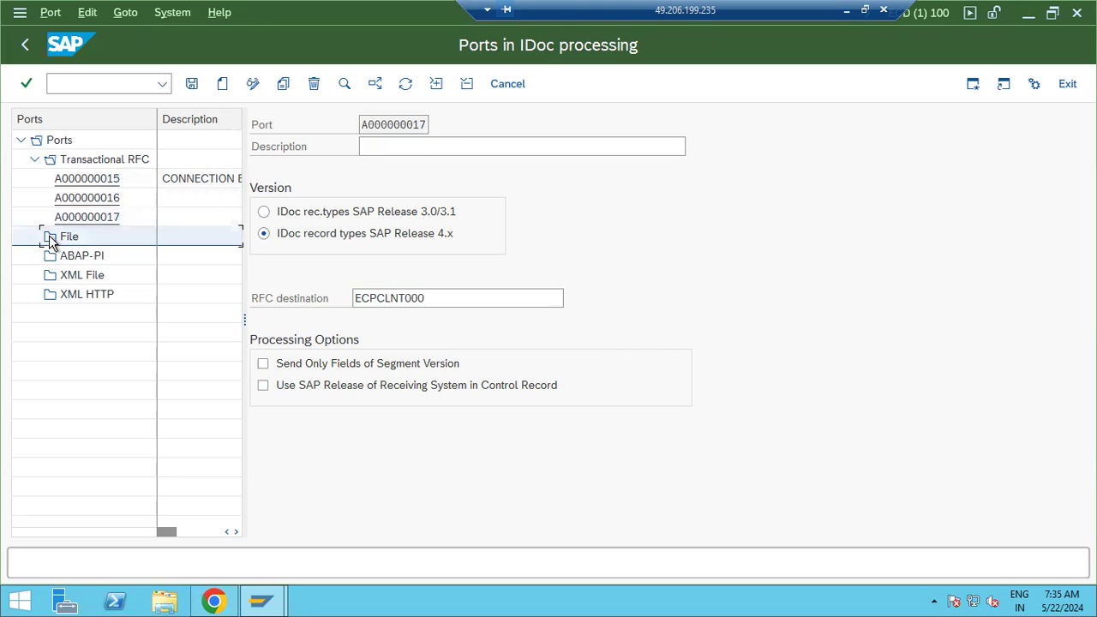
pyautogui.click(79, 257)
pyautogui.click(88, 278)
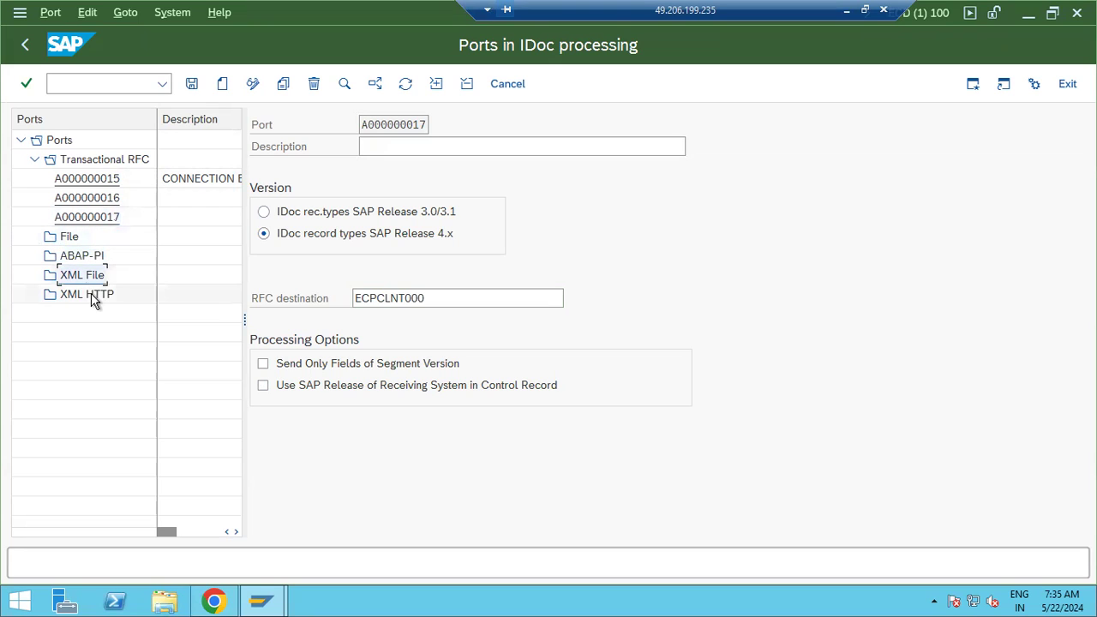
pyautogui.click(21, 140)
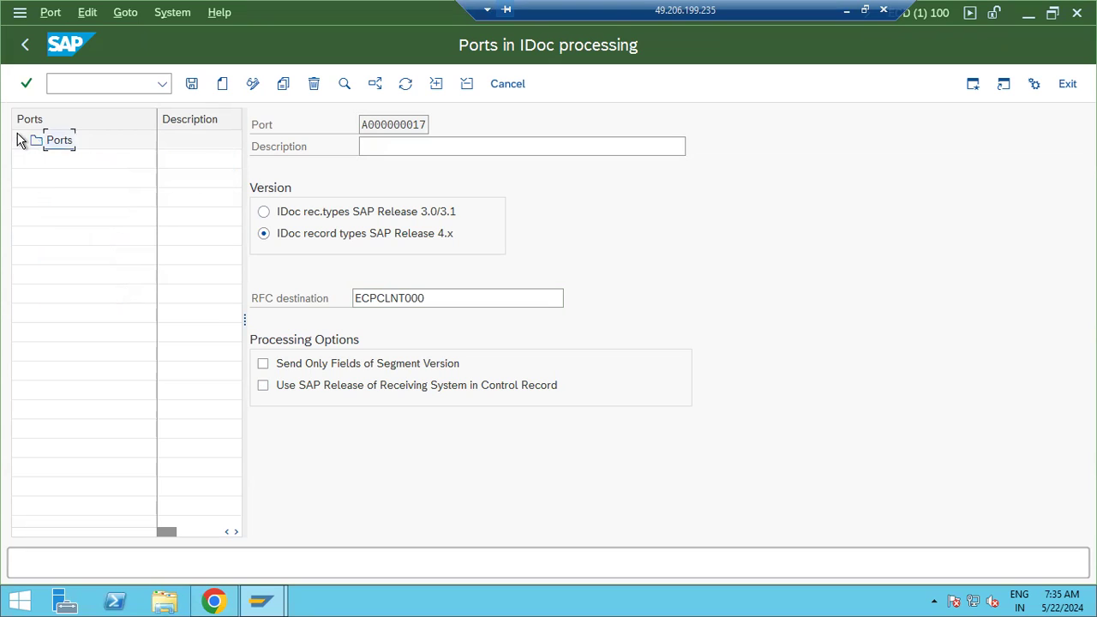
pyautogui.click(19, 48)
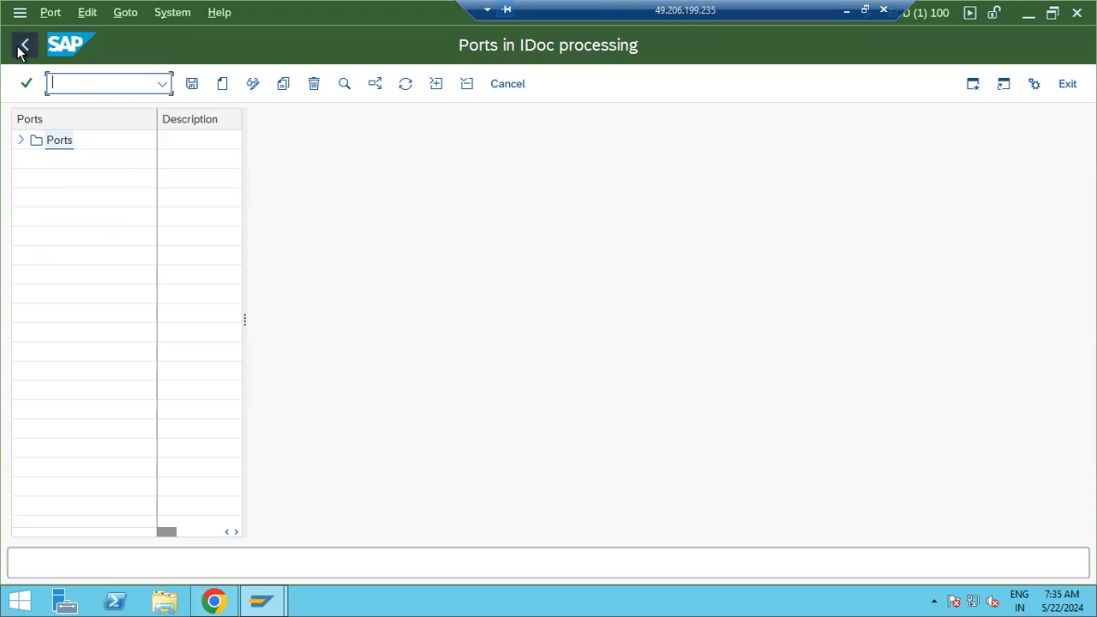
pyautogui.click(20, 48)
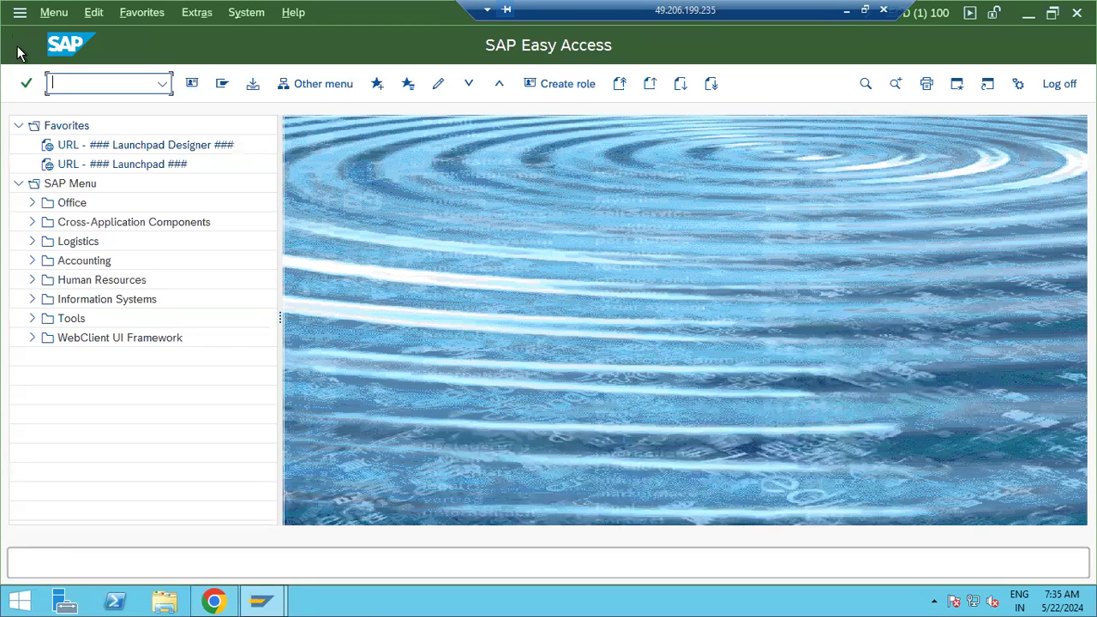
pyautogui.write('sost')
pyautogui.press('Return')
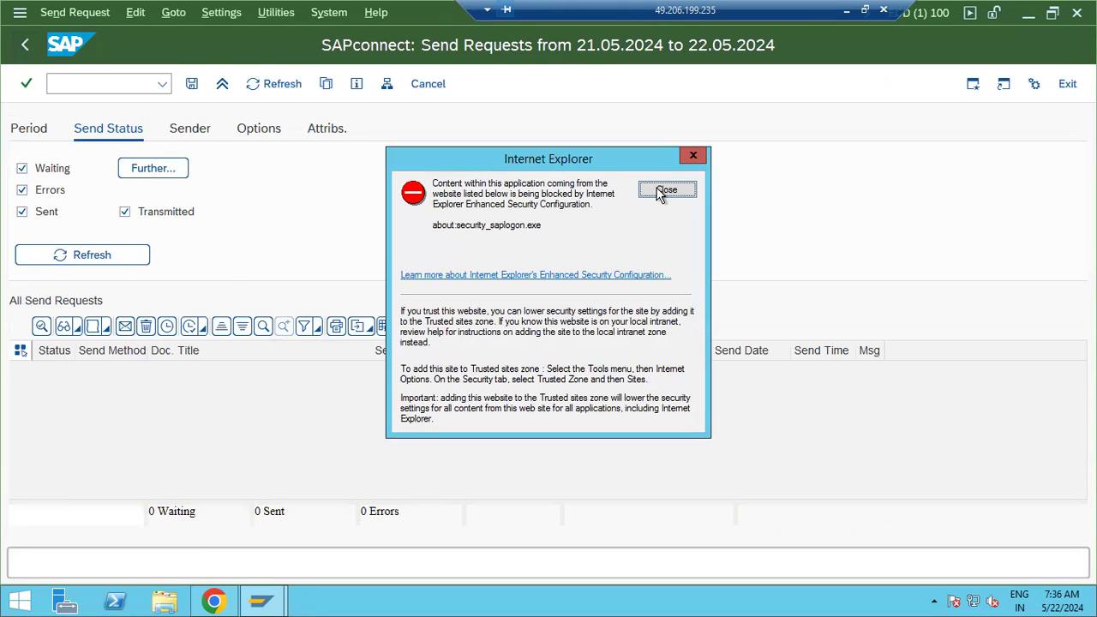
pyautogui.click(665, 190)
pyautogui.click(34, 129)
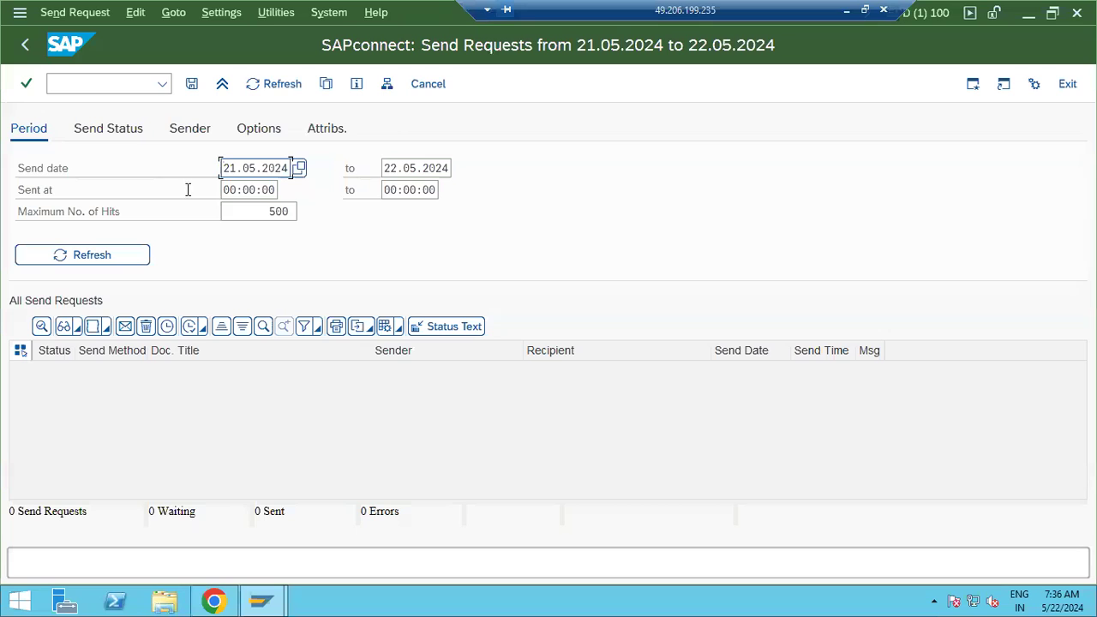
pyautogui.hotkey('ctrl', 'a')
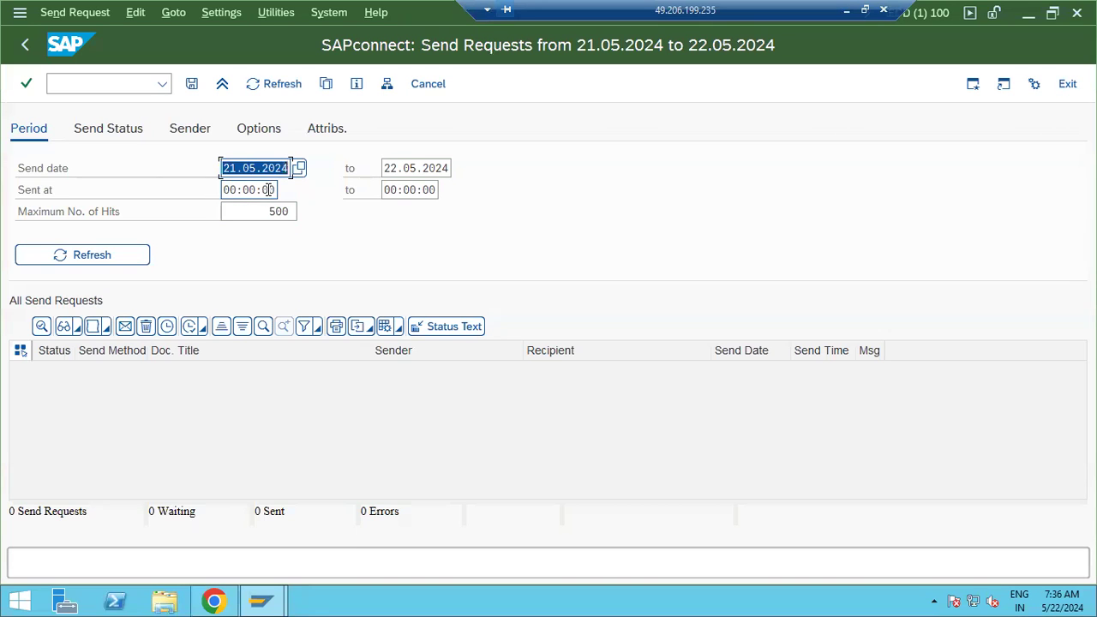
pyautogui.press('Delete')
pyautogui.press('Tab')
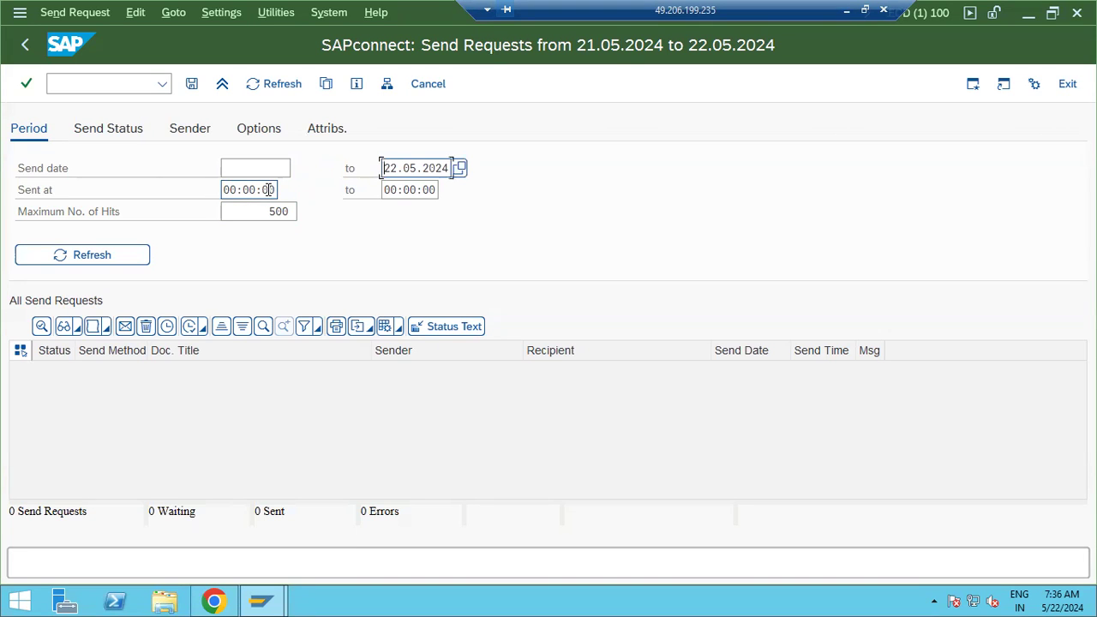
pyautogui.press('Delete')
pyautogui.click(56, 253)
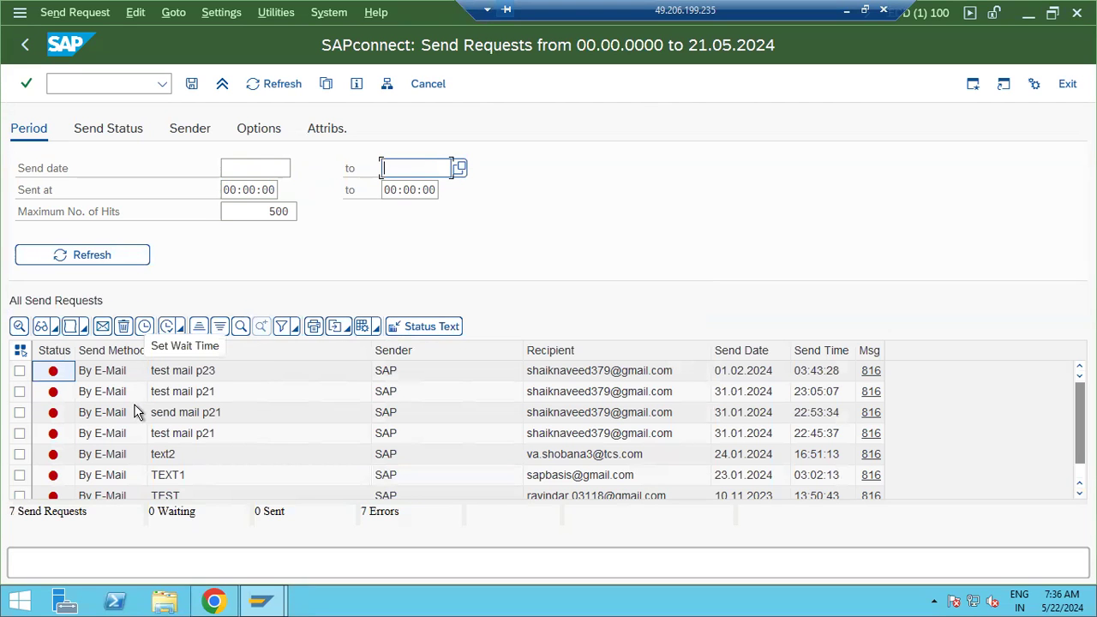
pyautogui.click(25, 43)
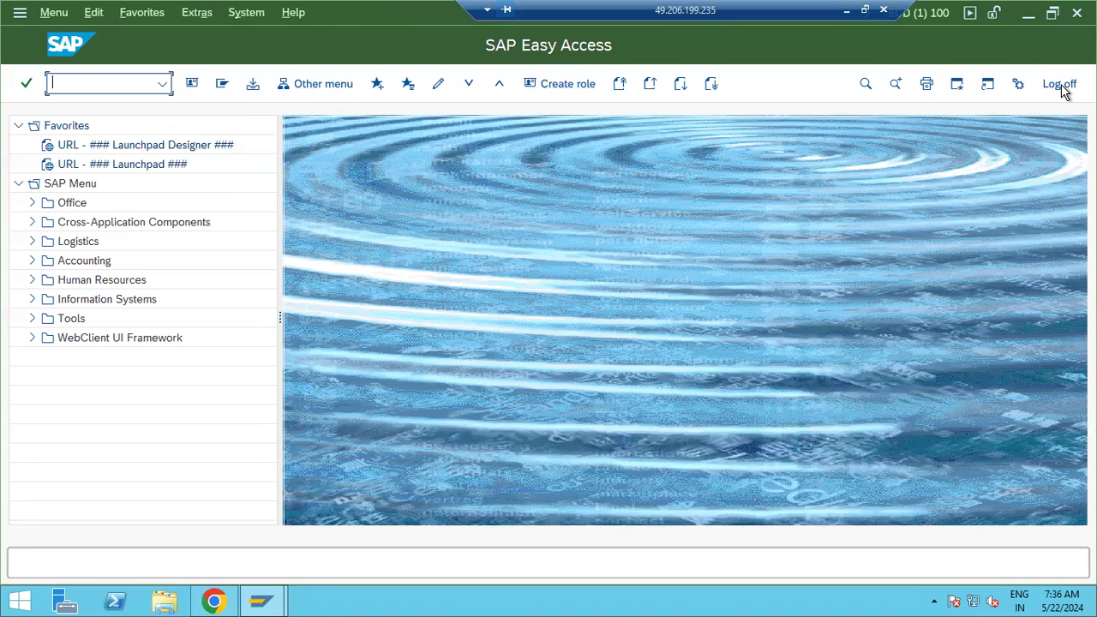
# Minimize SAP GUI, close the Certificate Viewer and the Logon tab, then close Chrome
pyautogui.click(1028, 13)
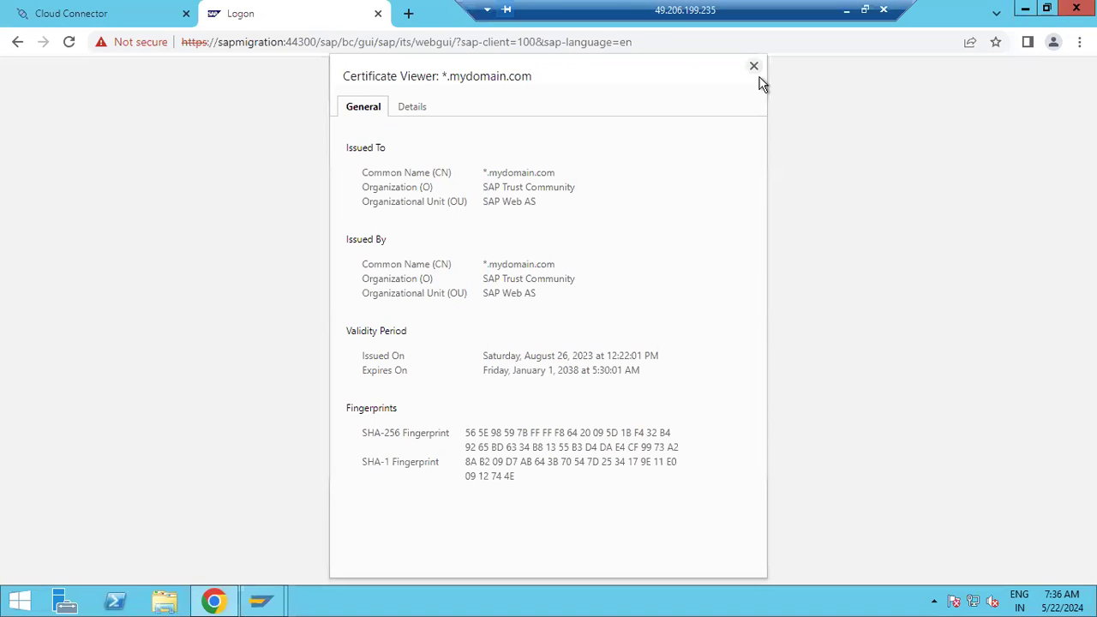
pyautogui.click(753, 67)
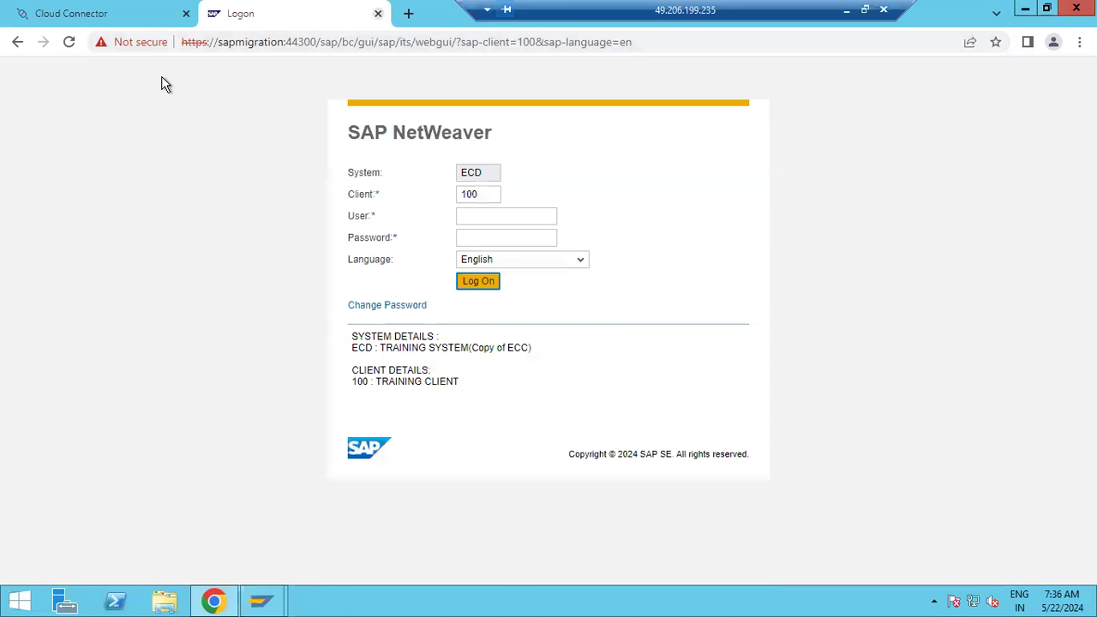
pyautogui.hotkey('ctrl', 'w')
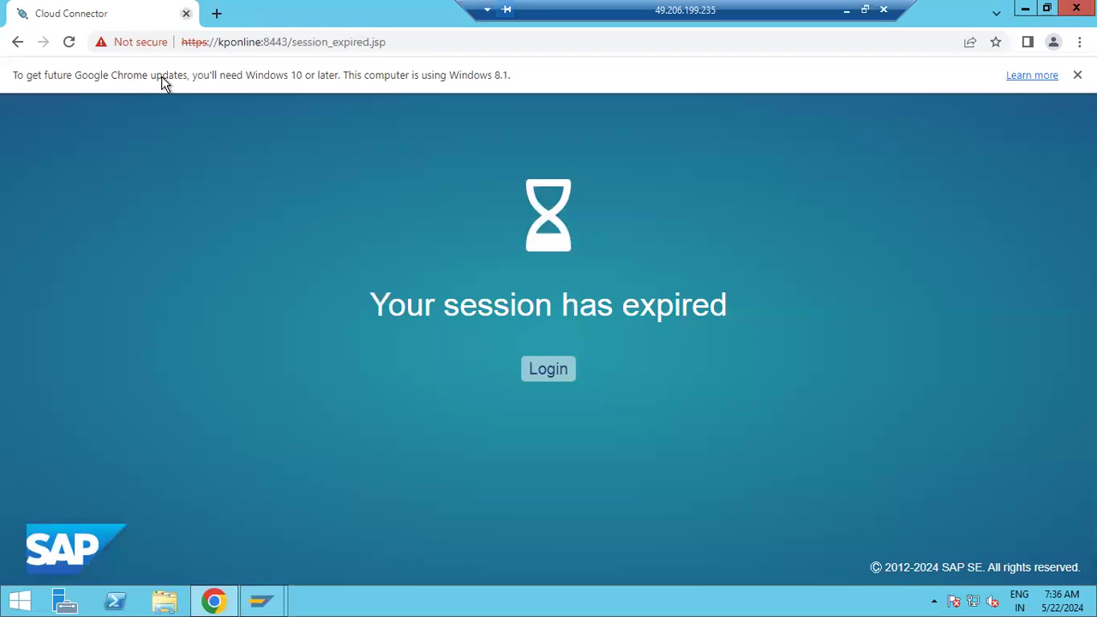
pyautogui.hotkey('ctrl', 'w')
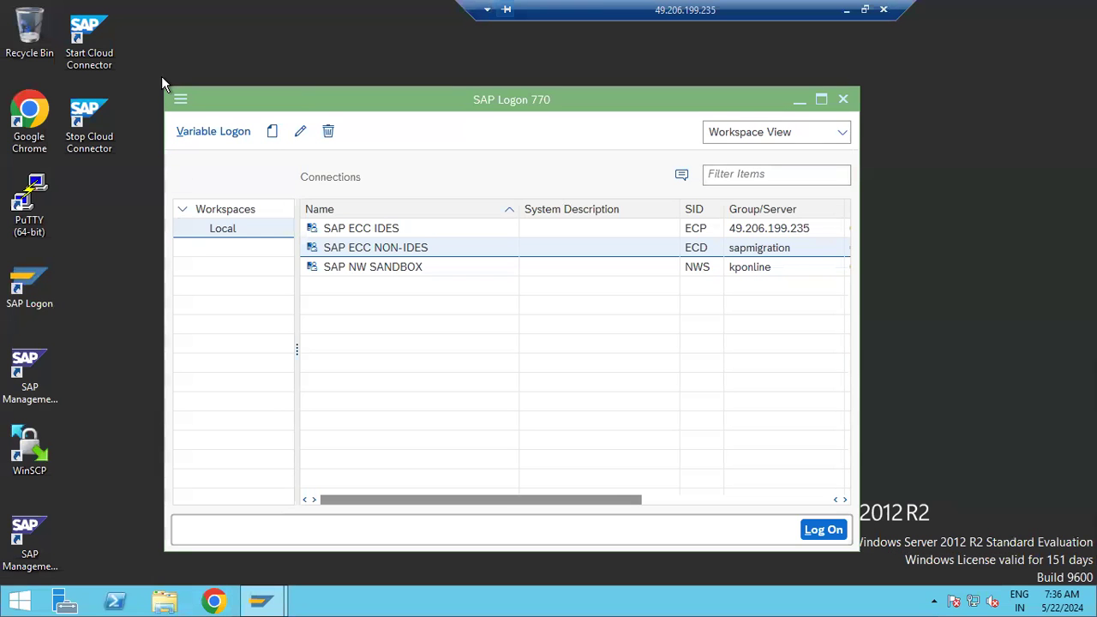